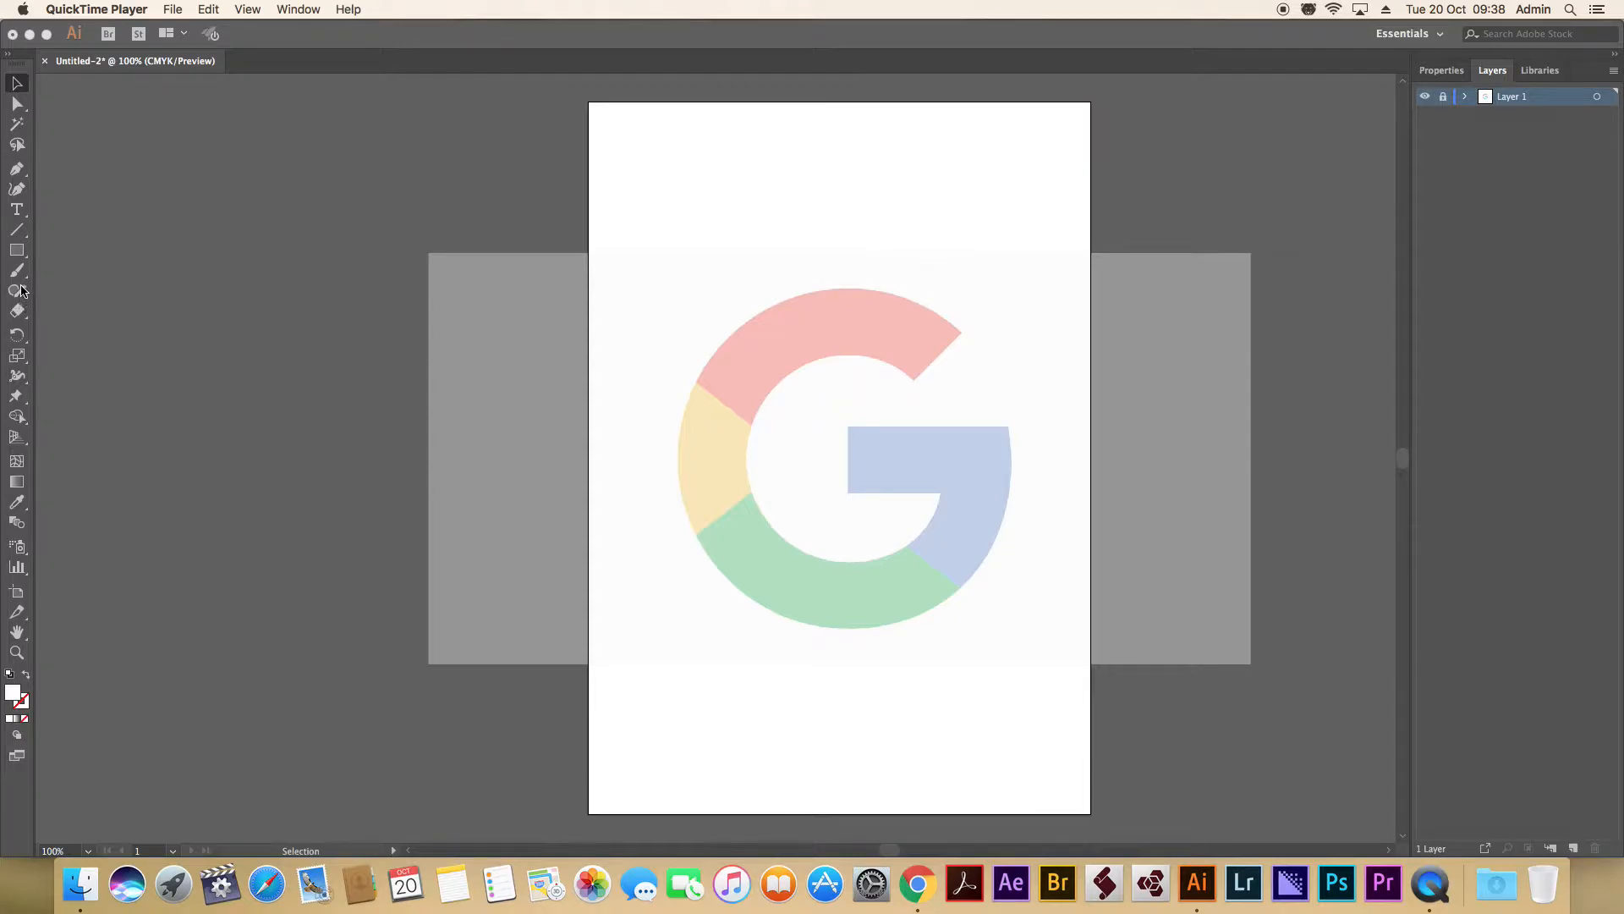
Add a new layer above Layer 1 and name it G LOGO.
click(17, 255)
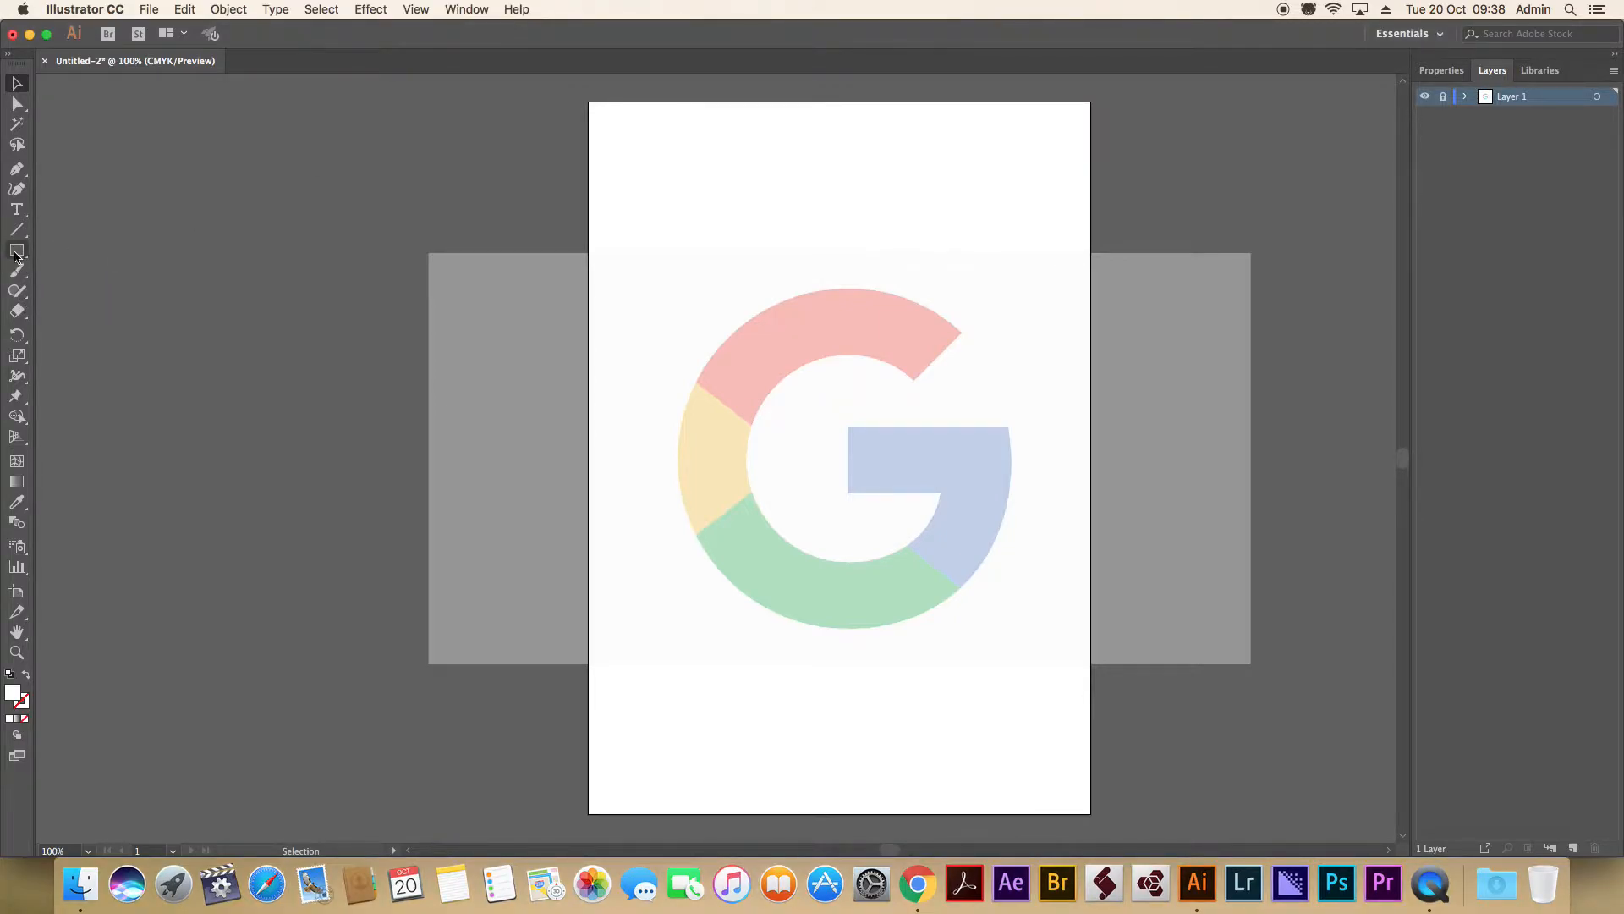
key(l)
click(1574, 848)
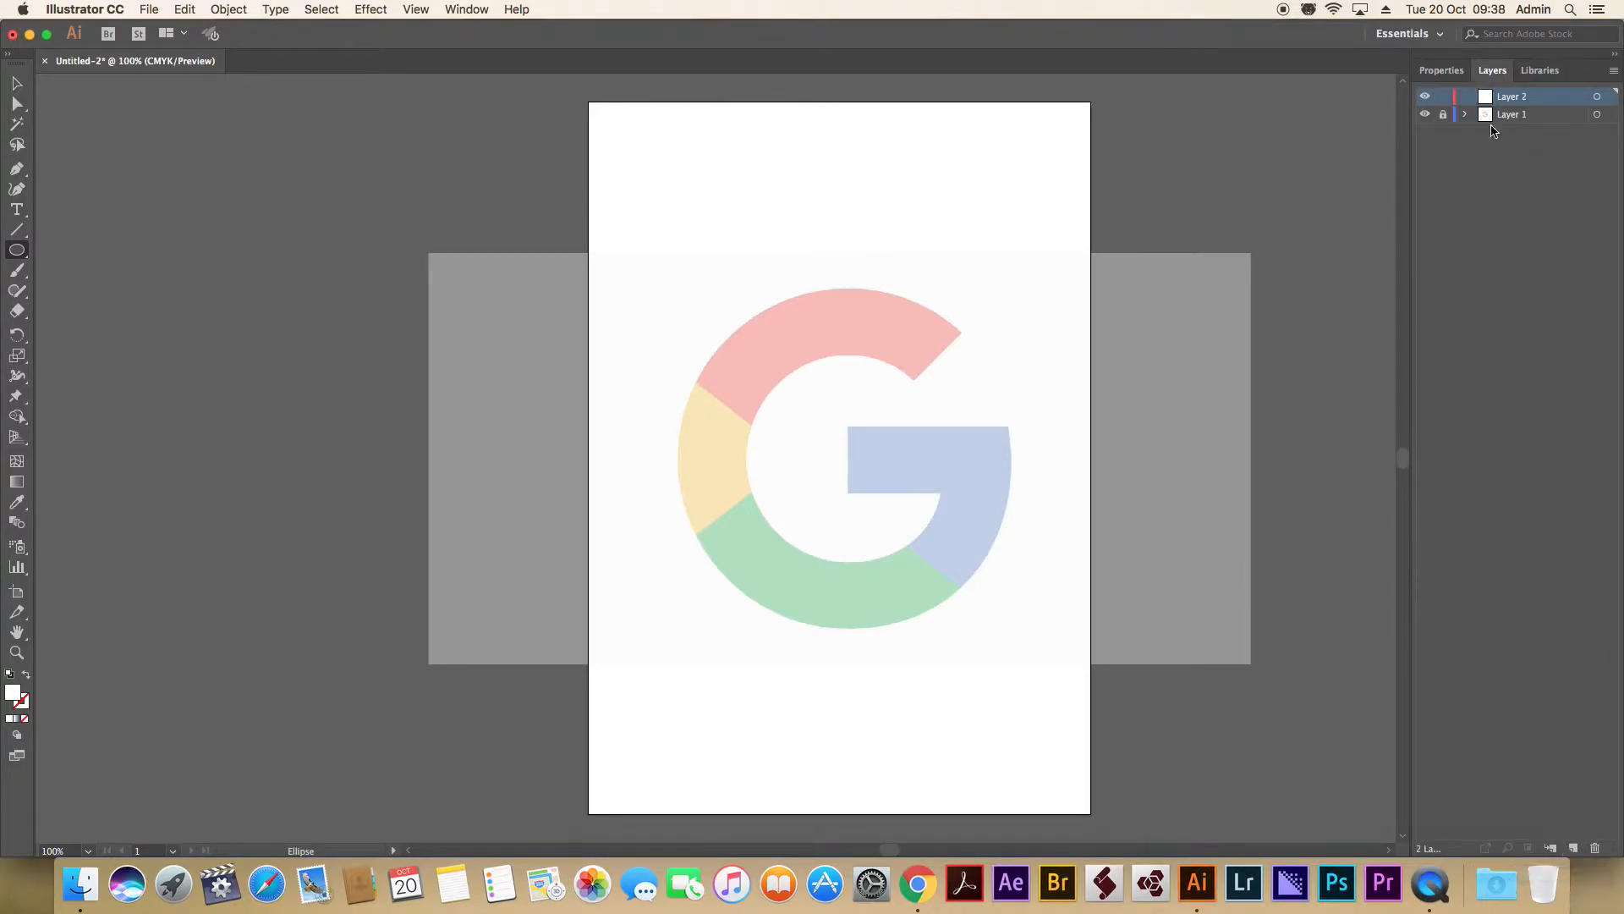
double_click(1516, 98)
text(G LOGO)
key(Return)
Draw a circle about 142 mm wide spanning the G's outer height, with no fill and a black stroke.
drag(841, 288, 851, 628)
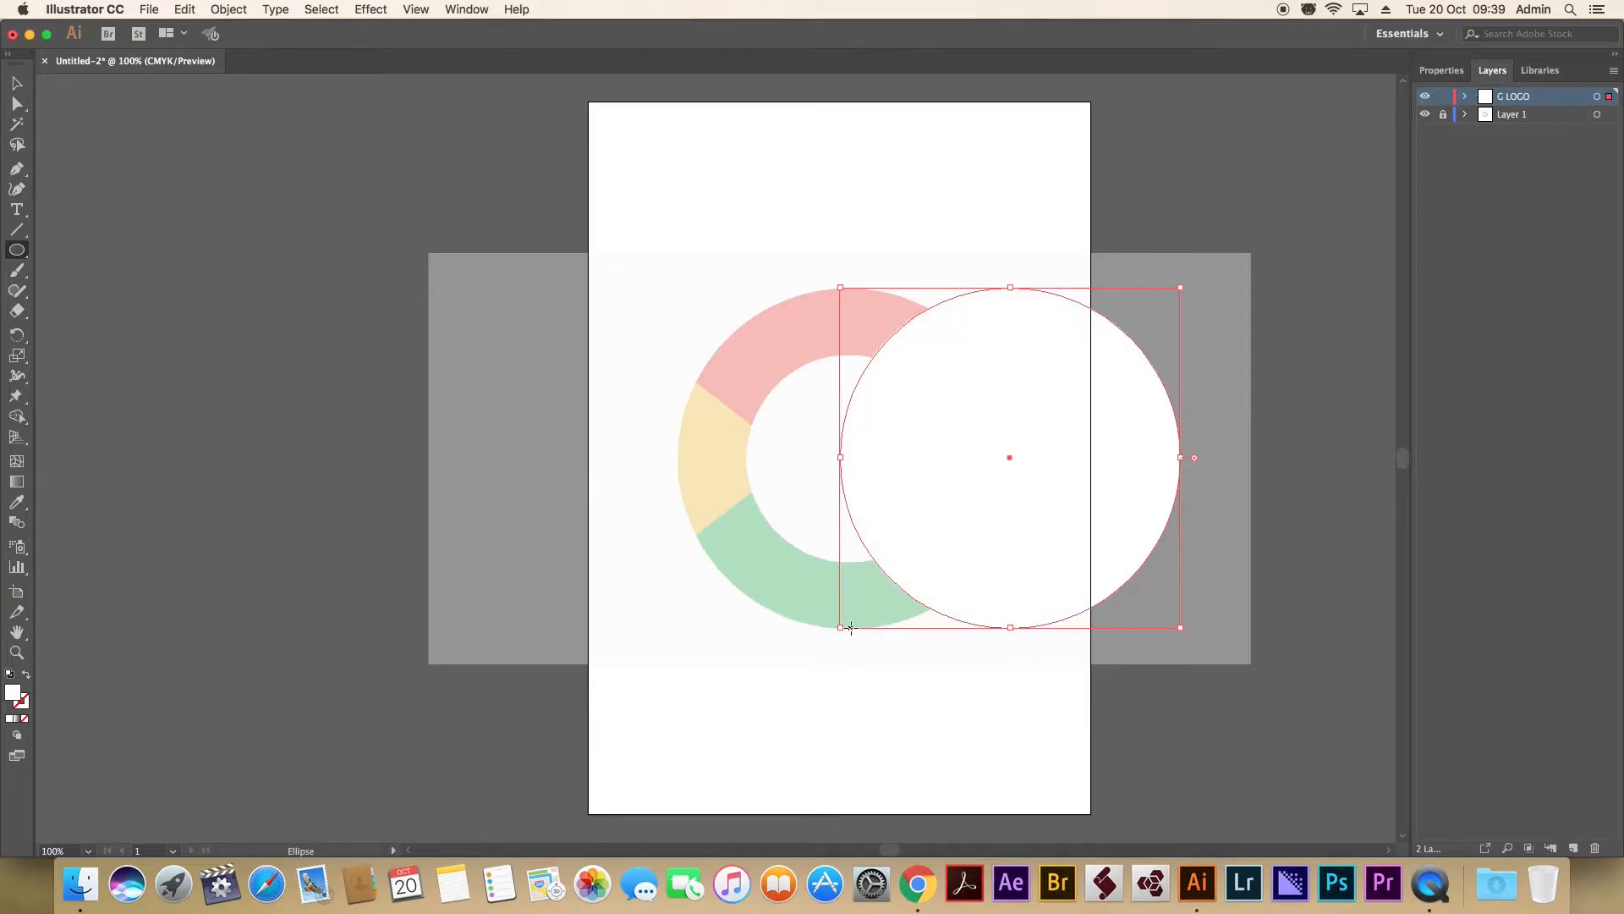
click(9, 673)
click(26, 720)
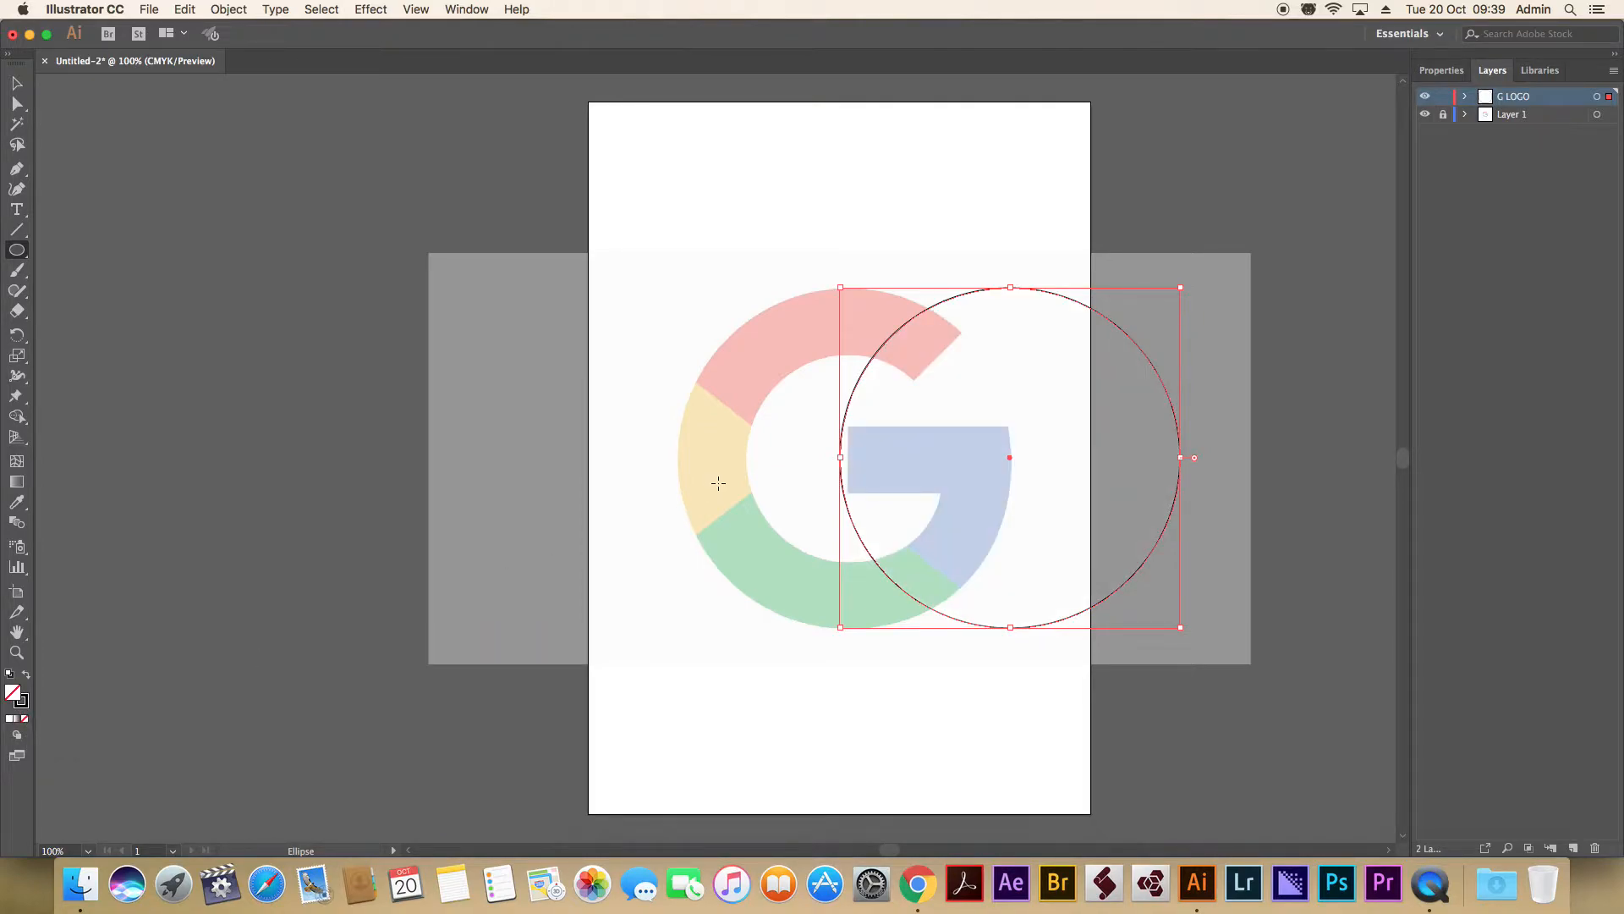
Move the large circle aside and draw a smaller circle spanning the height of the G's inner opening.
key(v)
drag(1102, 317, 1216, 213)
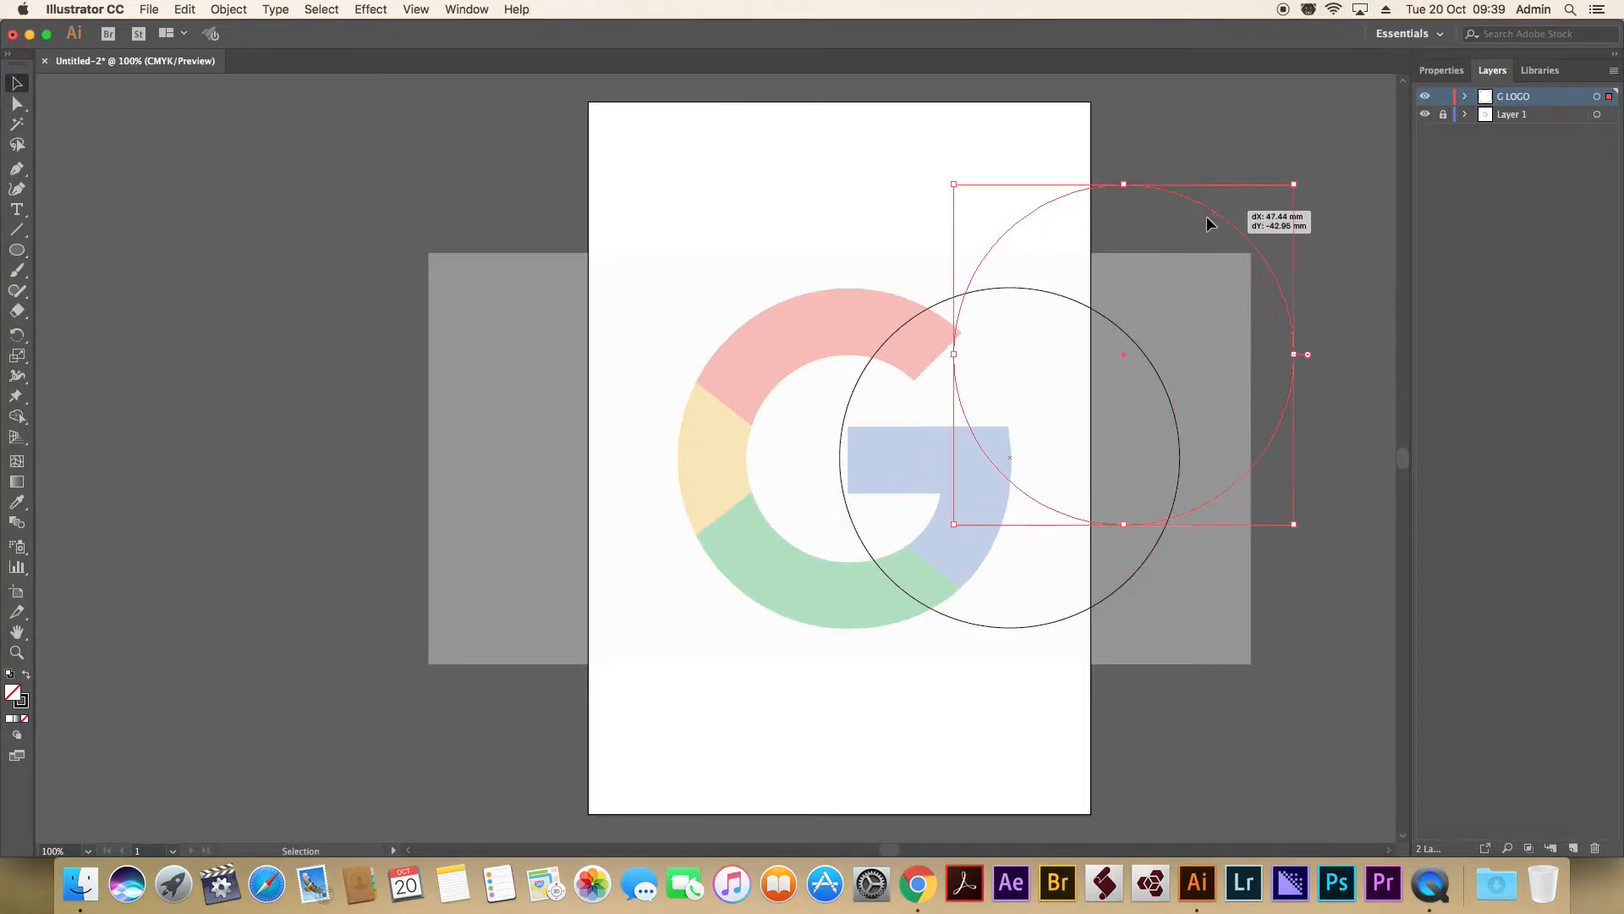
click(26, 247)
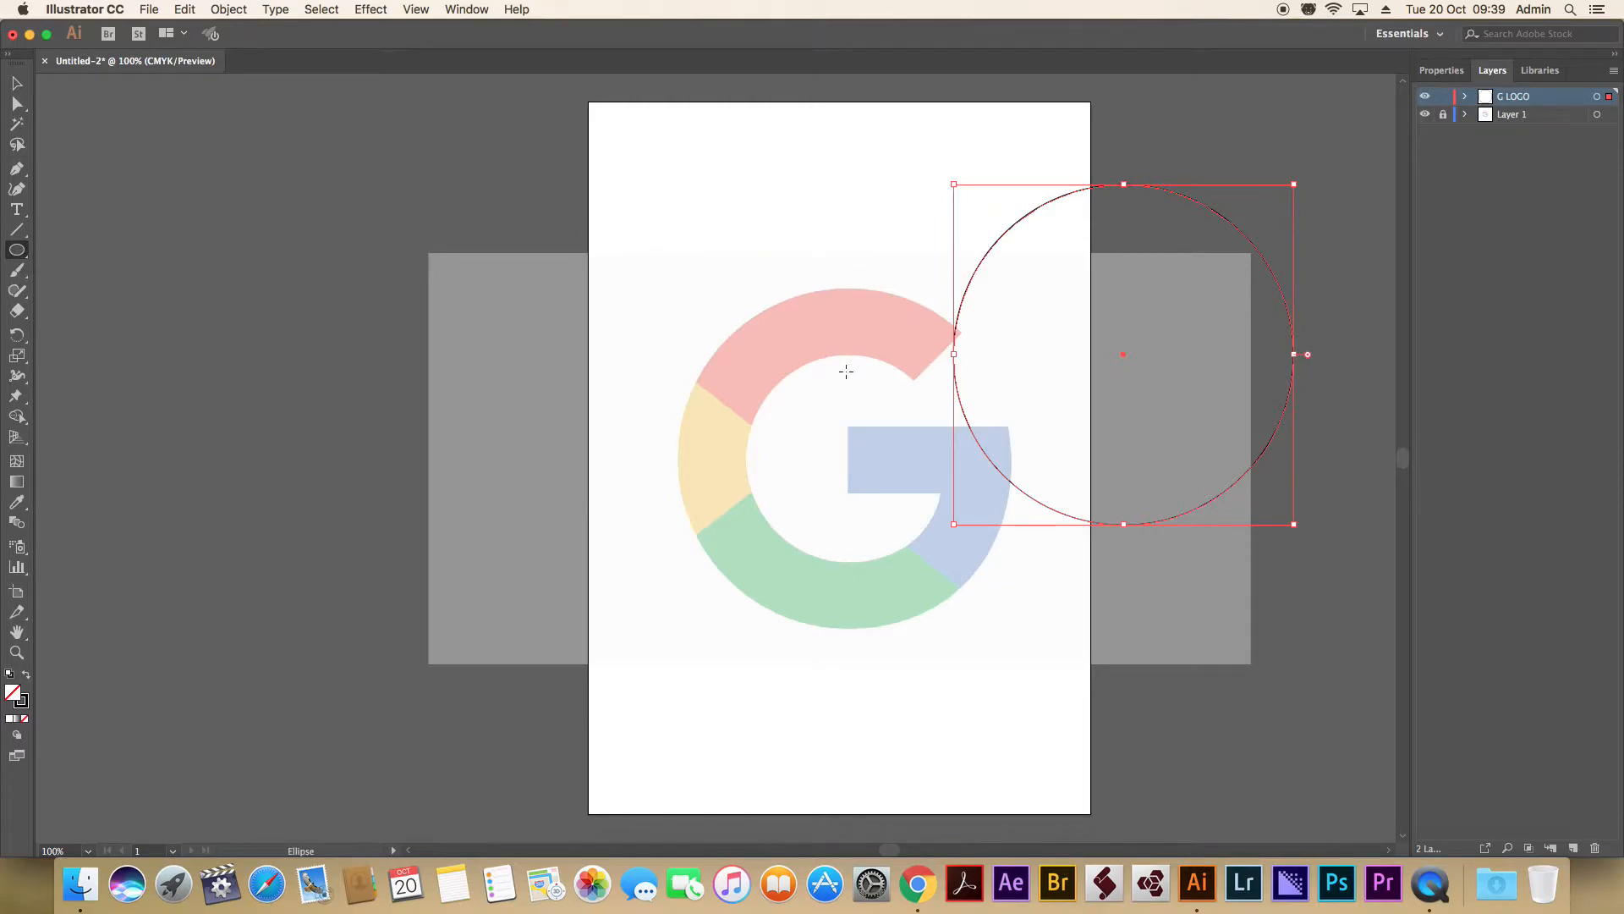
drag(840, 354, 847, 563)
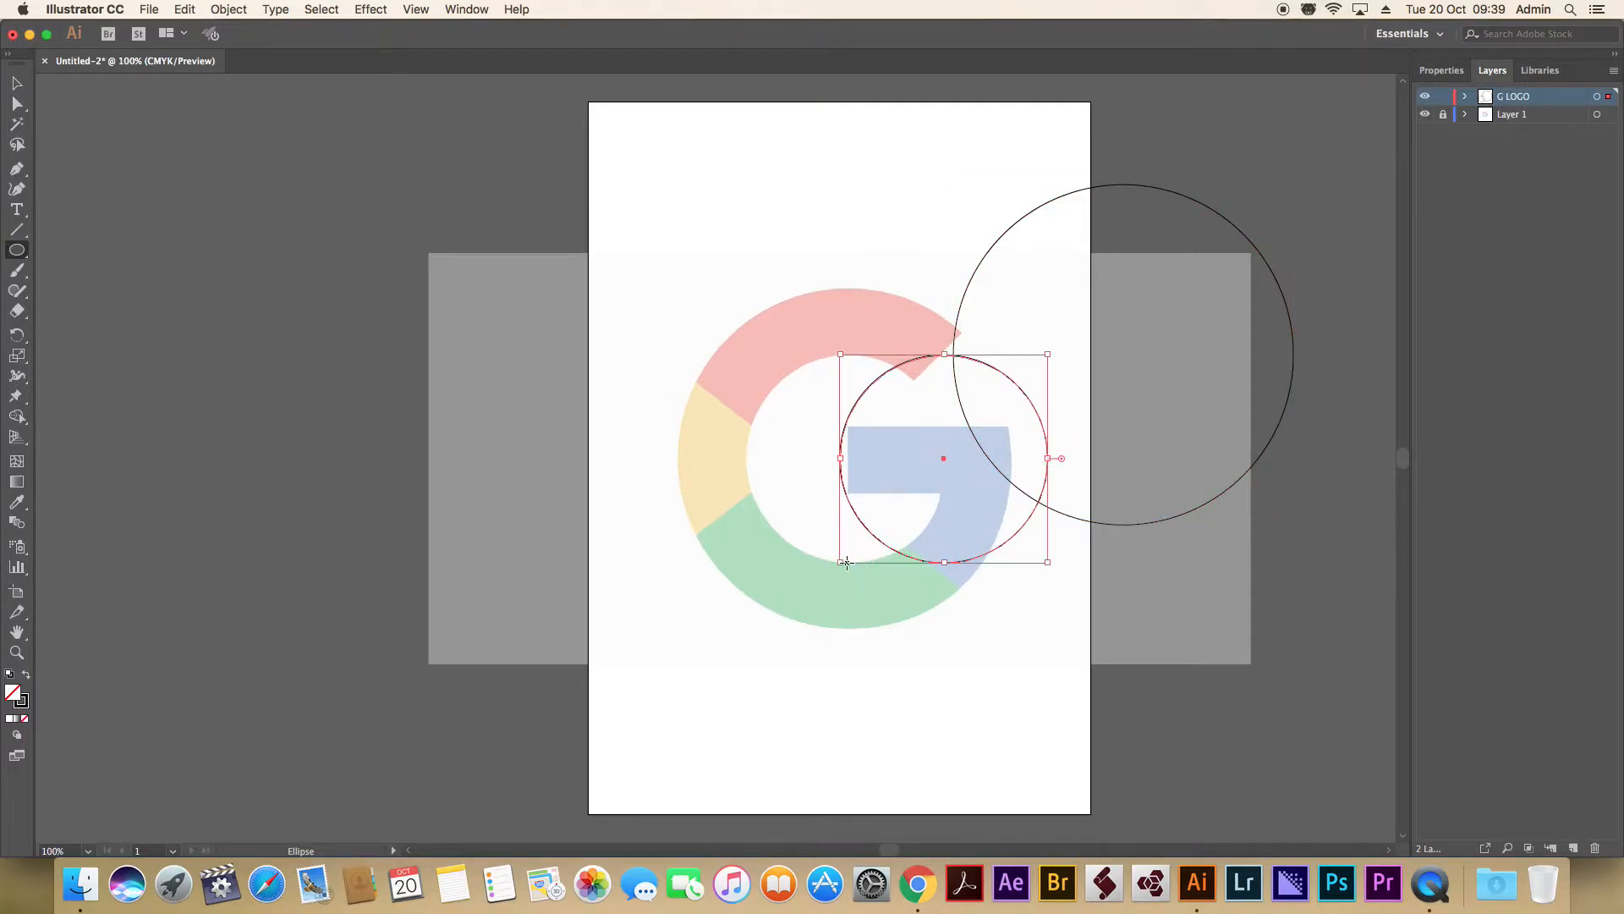
Select both circles and center them horizontally and vertically on the artboard.
key(v)
drag(877, 195, 1063, 442)
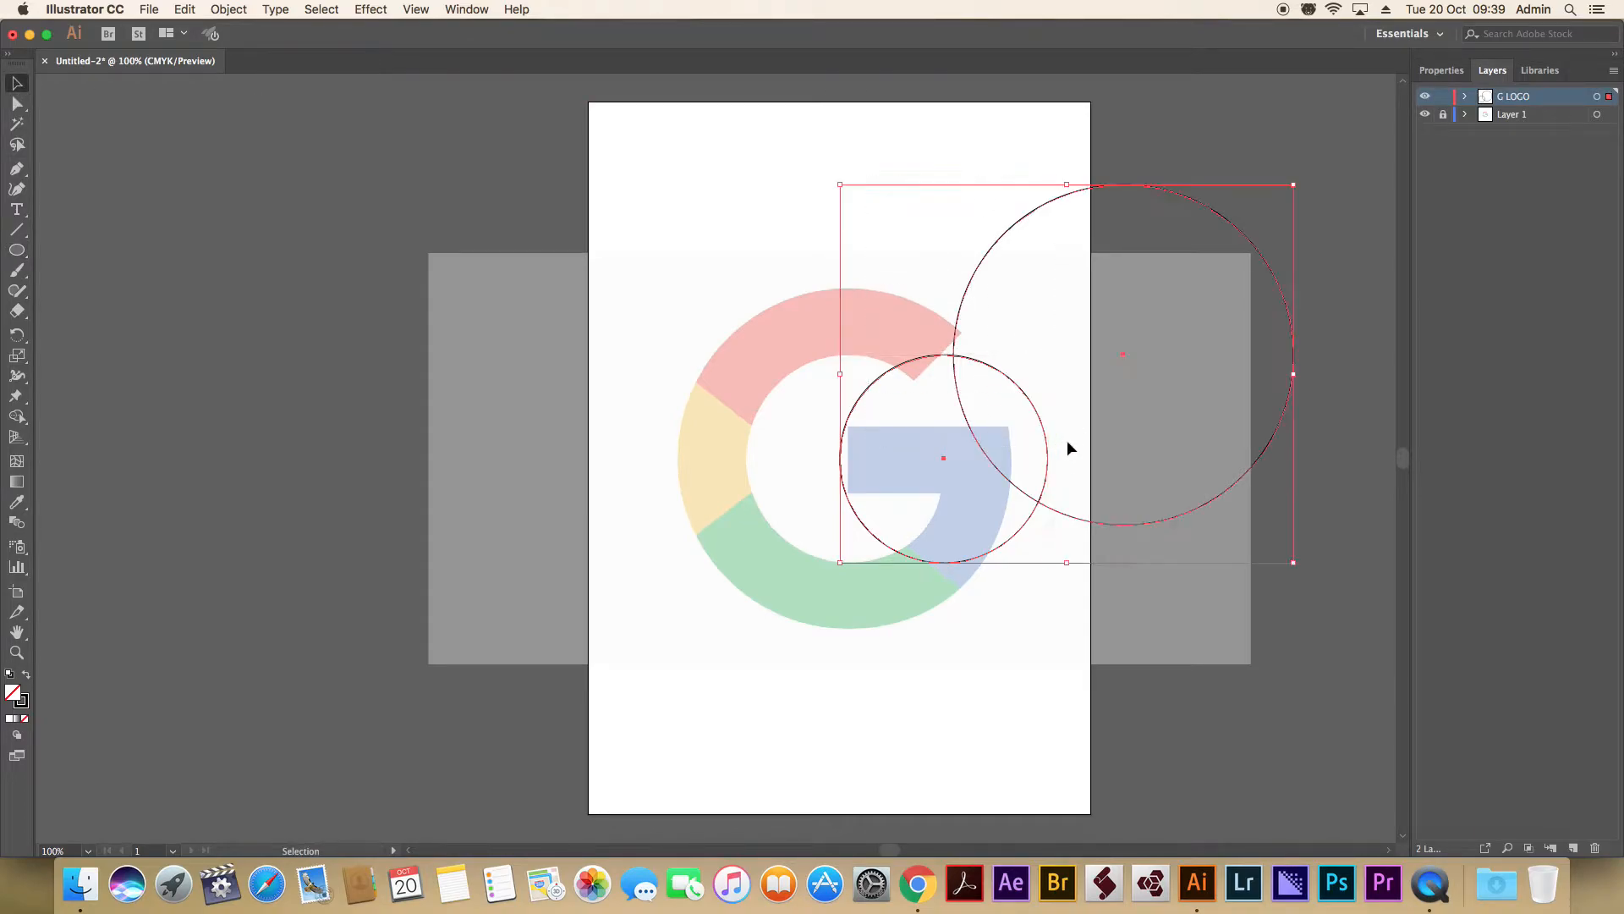
click(1436, 71)
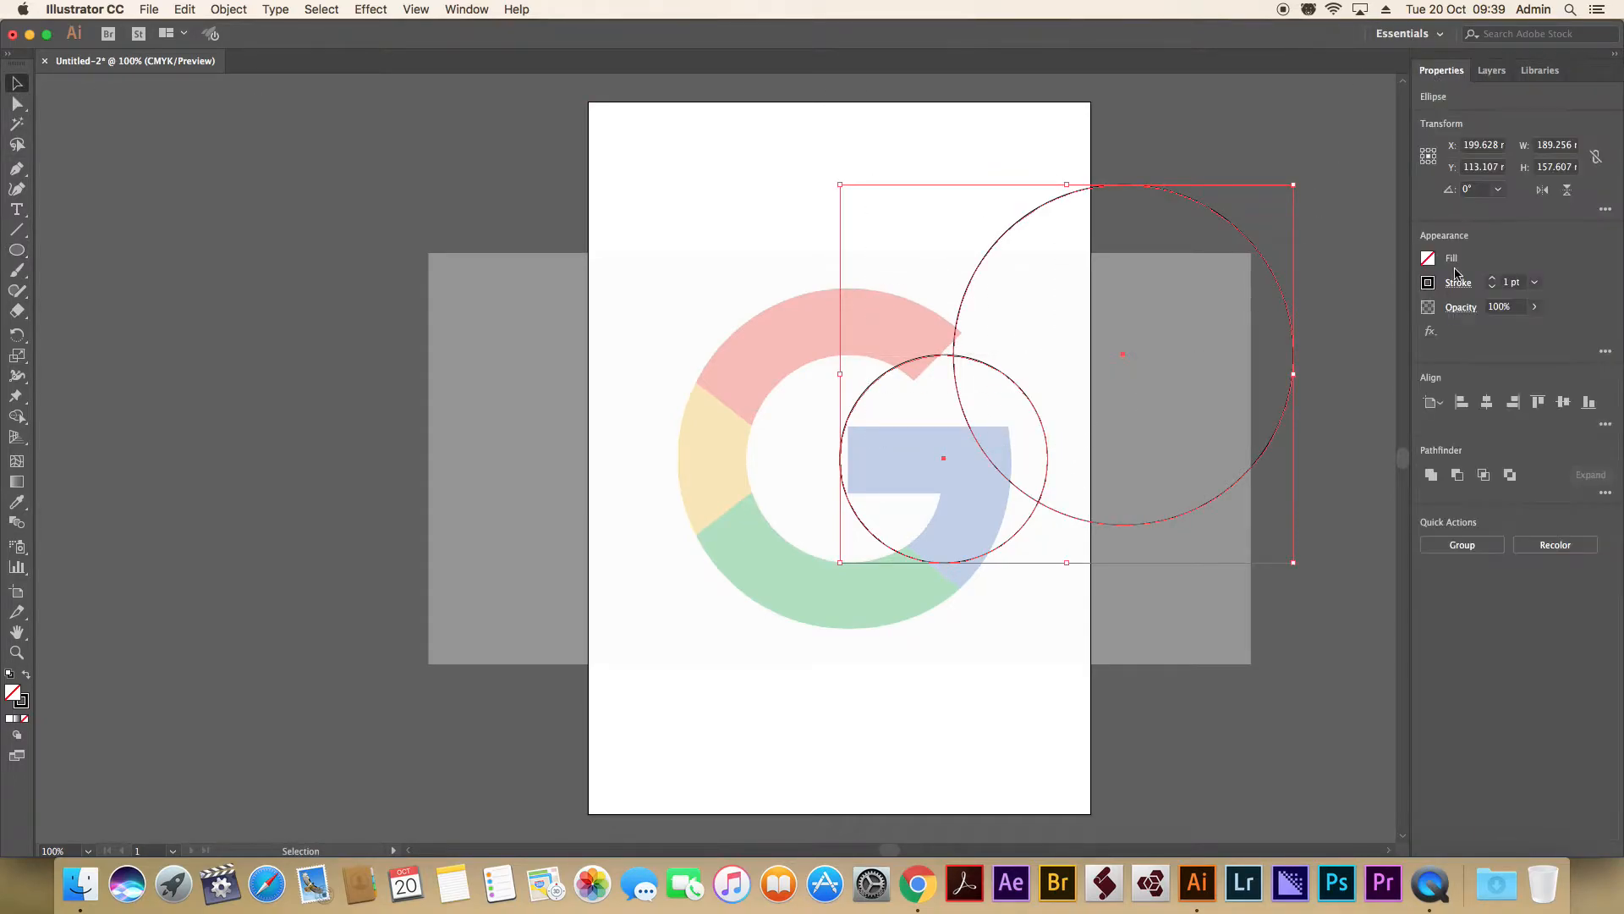
click(1436, 404)
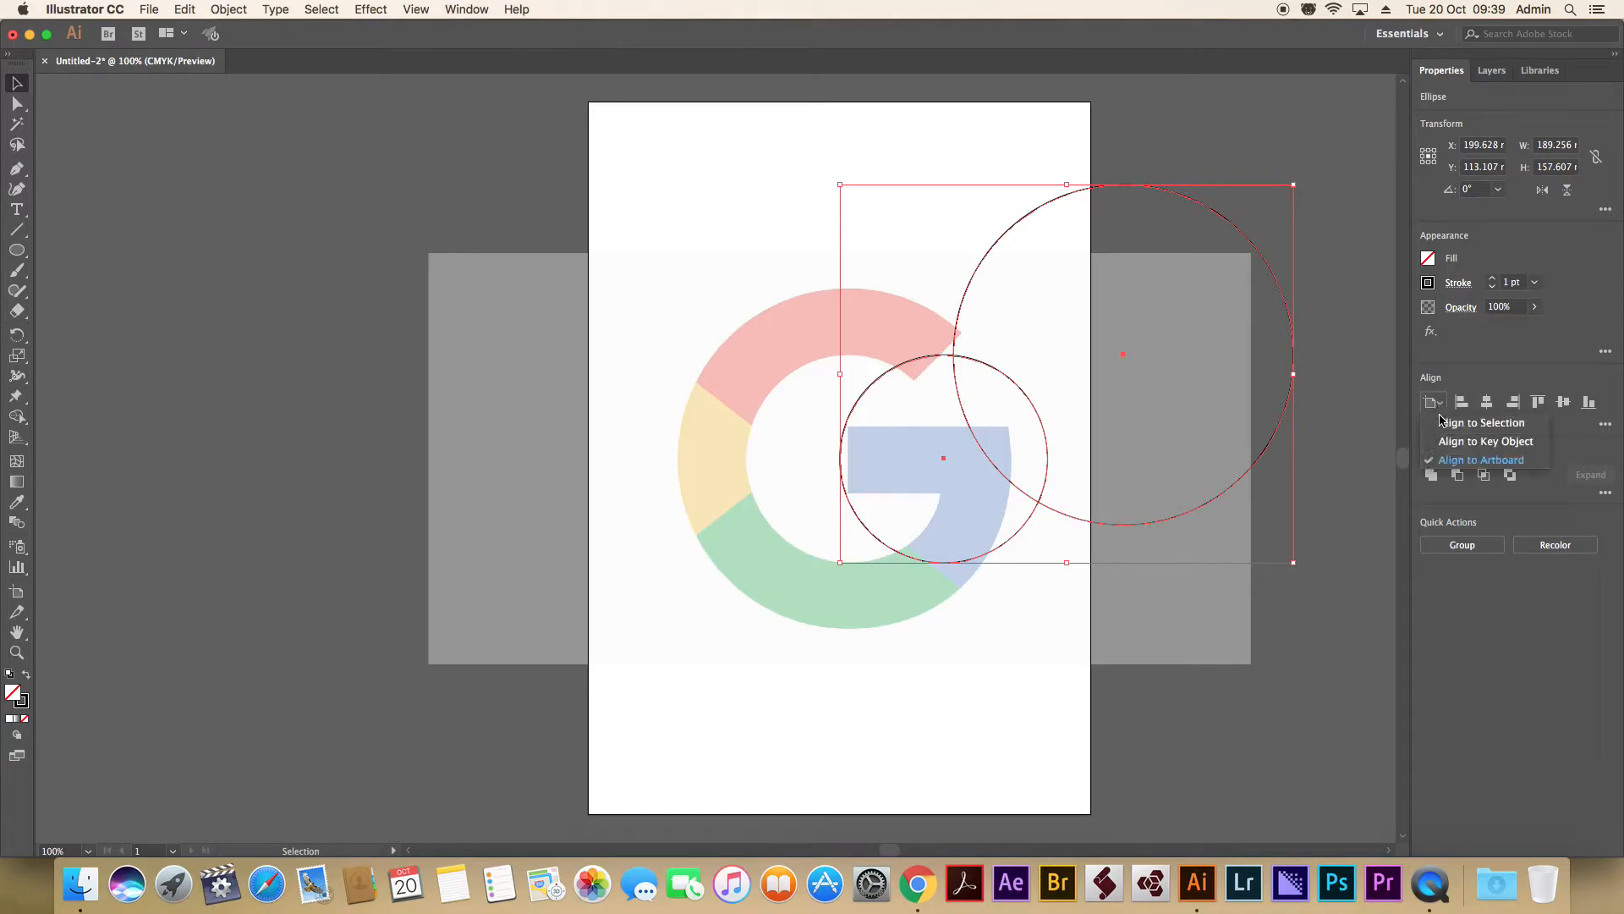
click(1457, 459)
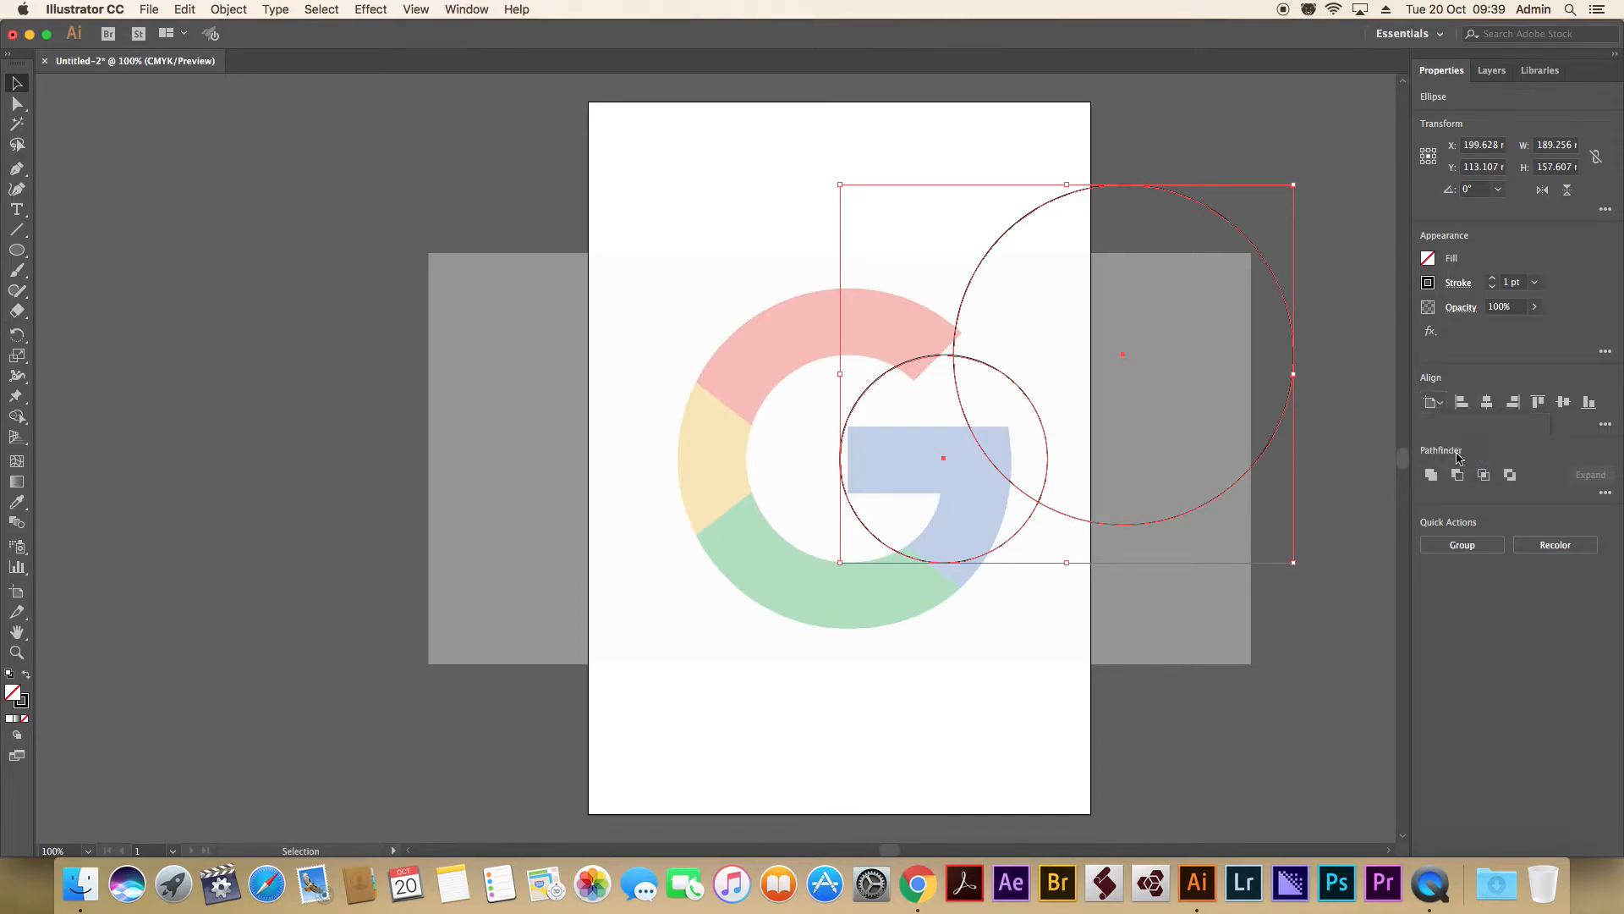
click(1487, 404)
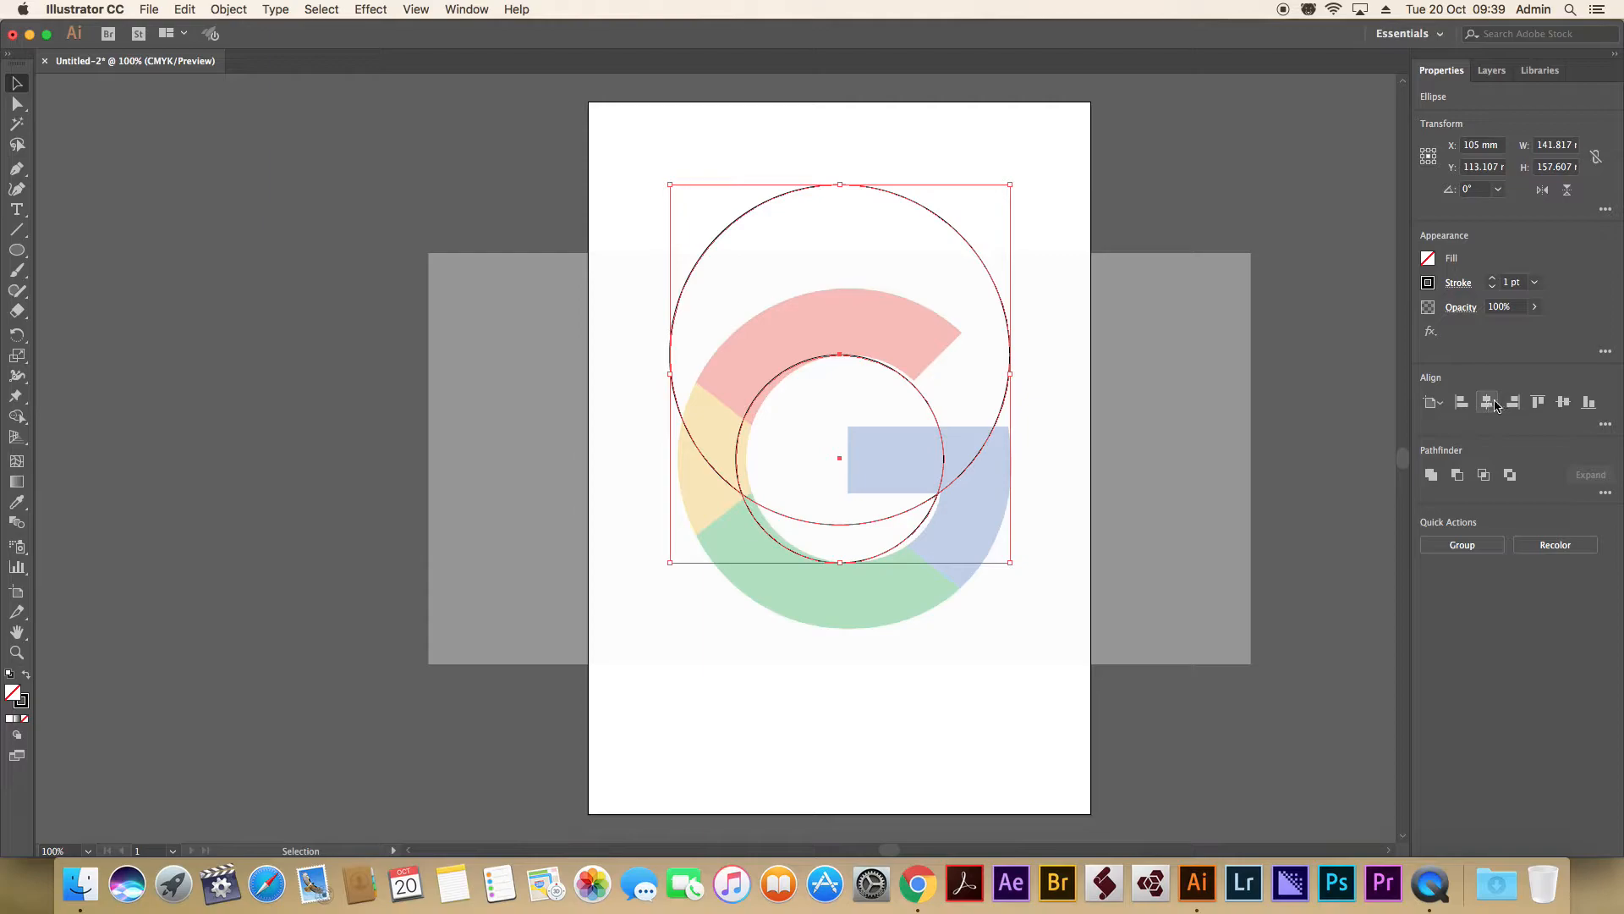
click(1563, 404)
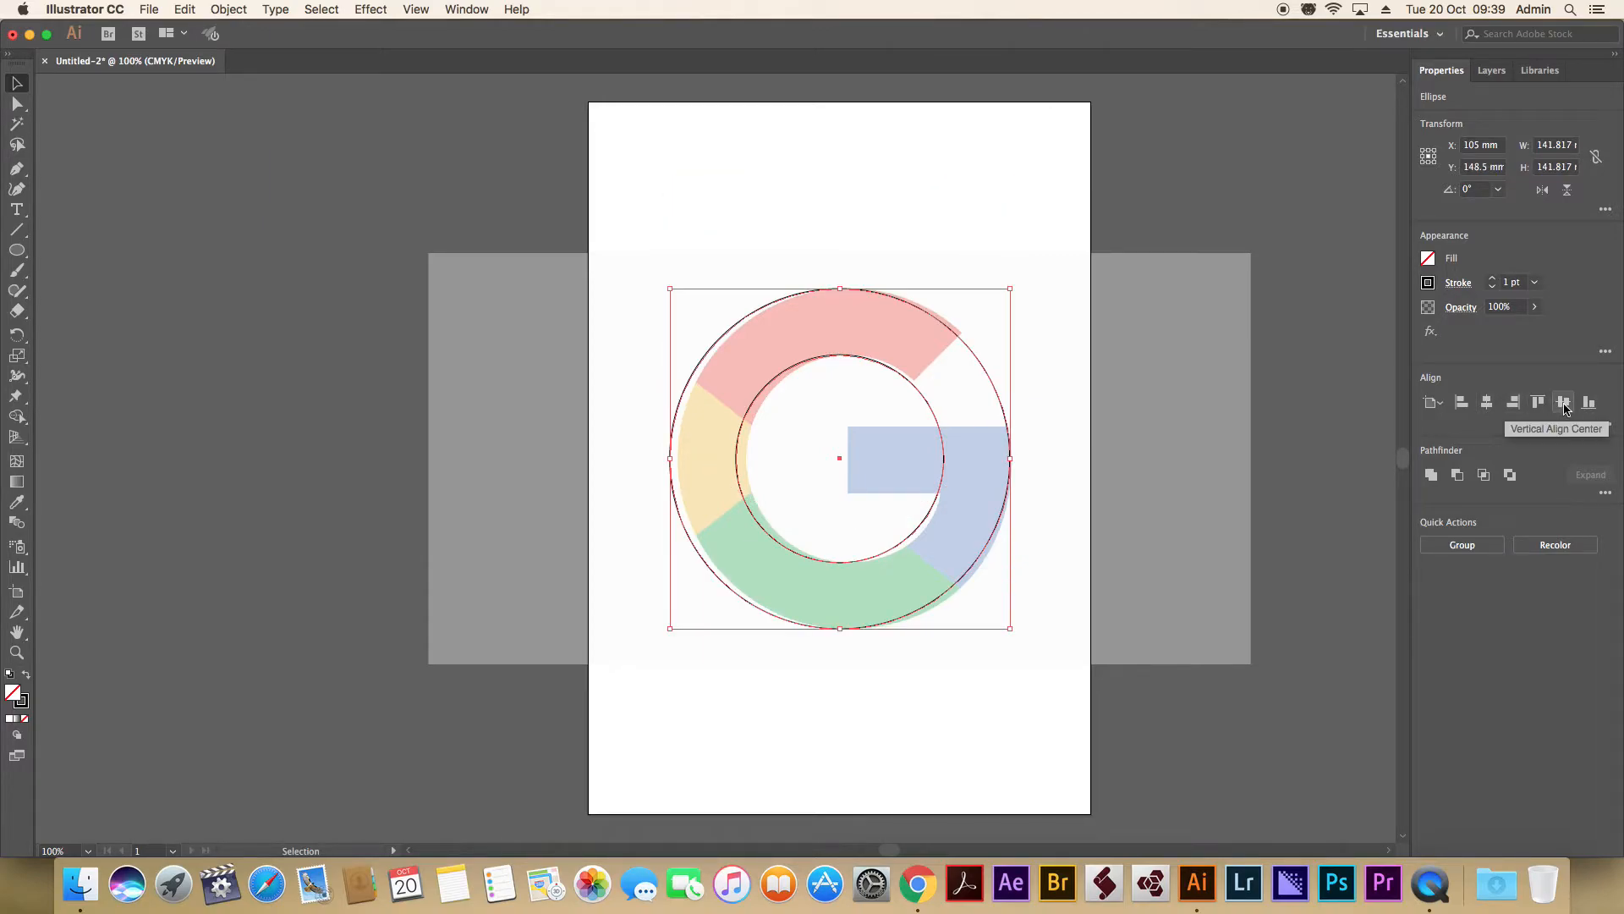
Nudge both circles rightward until they line up with the ring of the reference G.
key(Right)
key(Right)
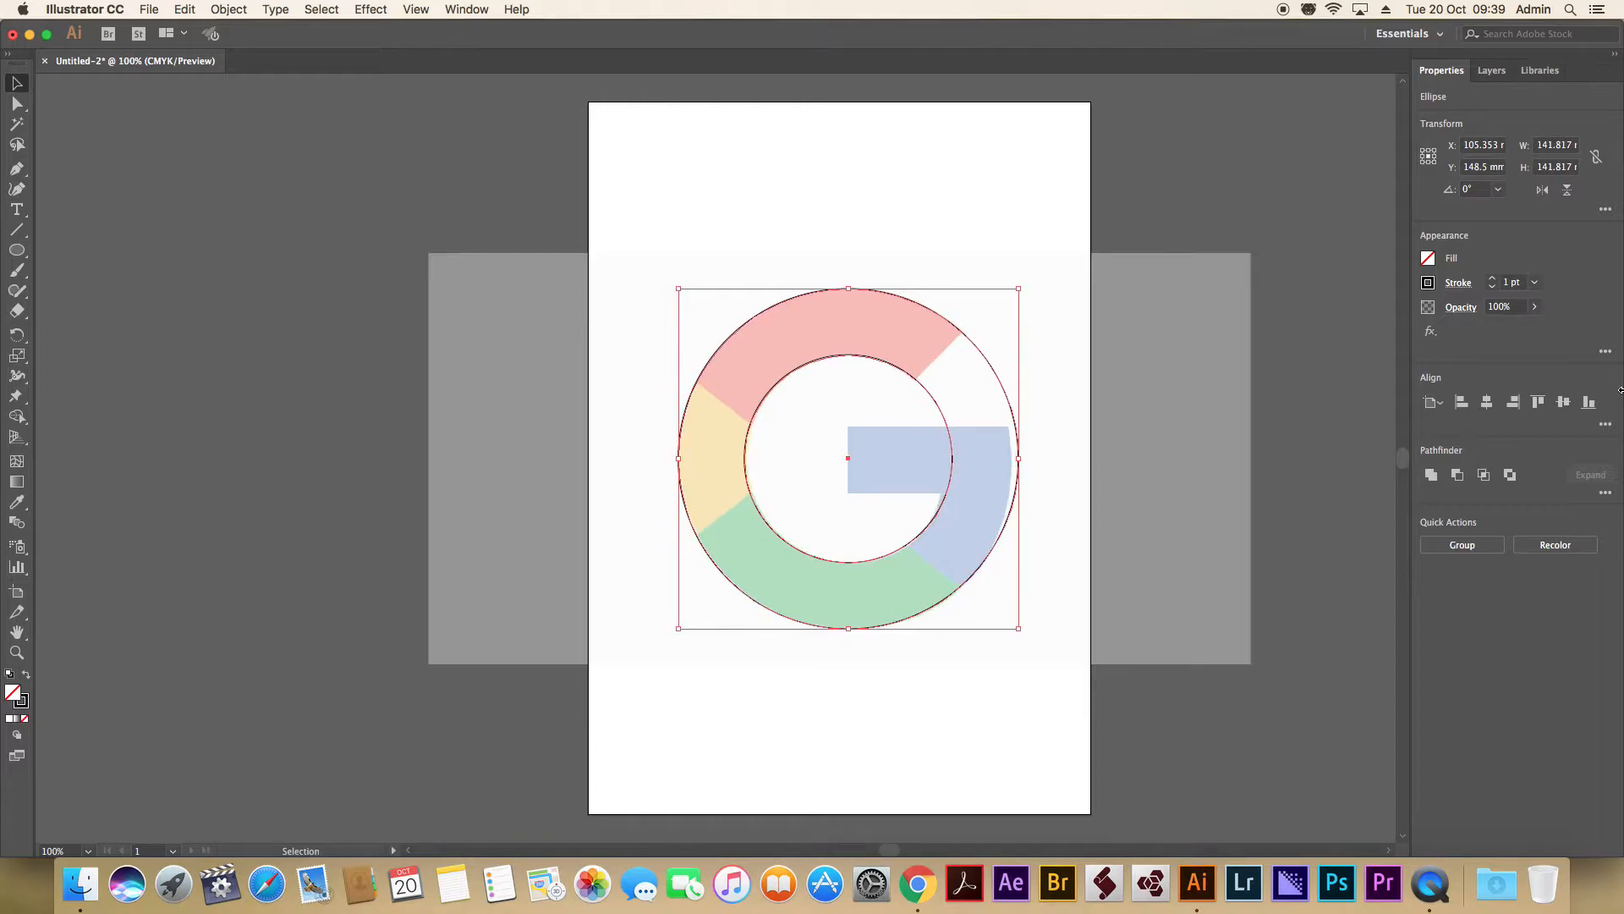
key(Right)
Draw a rectangle about 83 mm by 27.5 mm over the G's blue crossbar, extending past the outer circle.
click(21, 251)
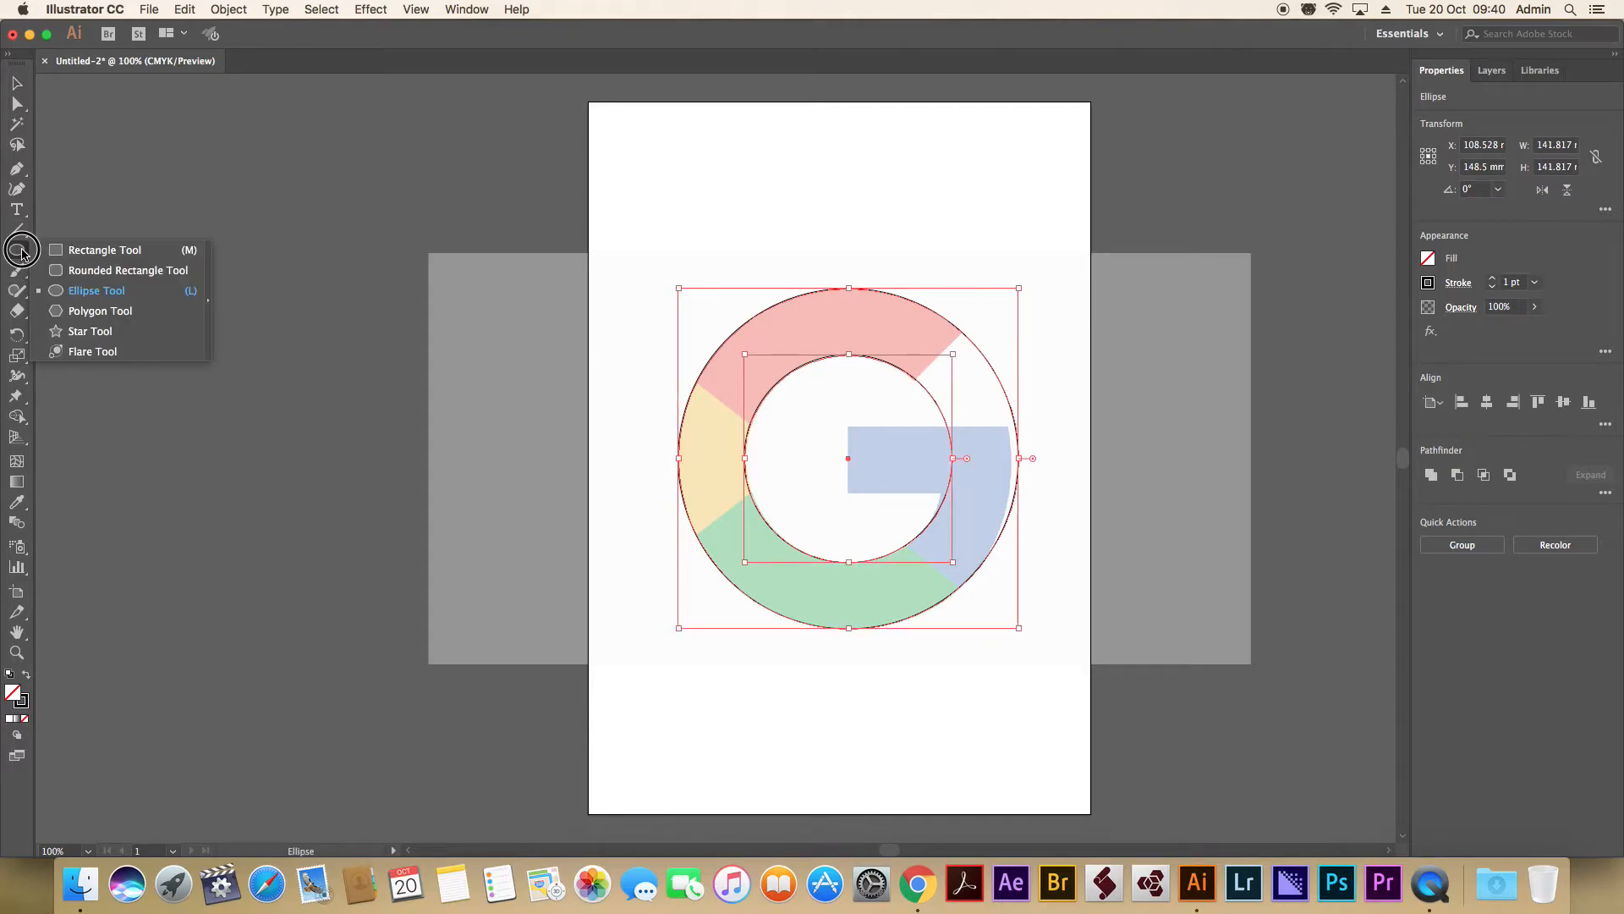
click(104, 249)
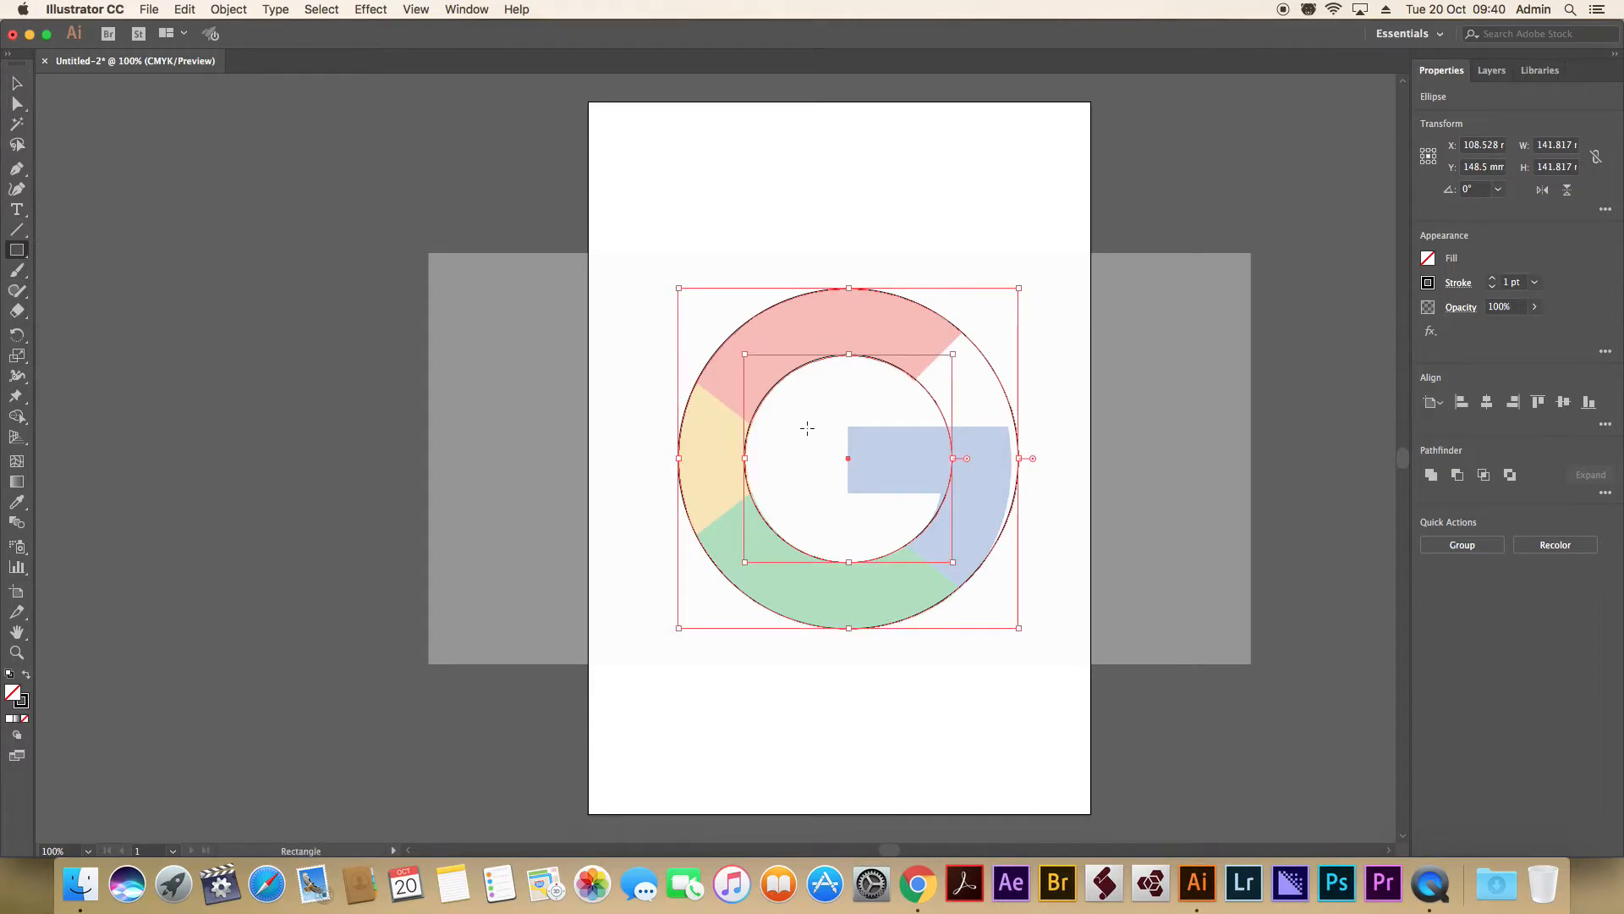
drag(849, 426, 1048, 492)
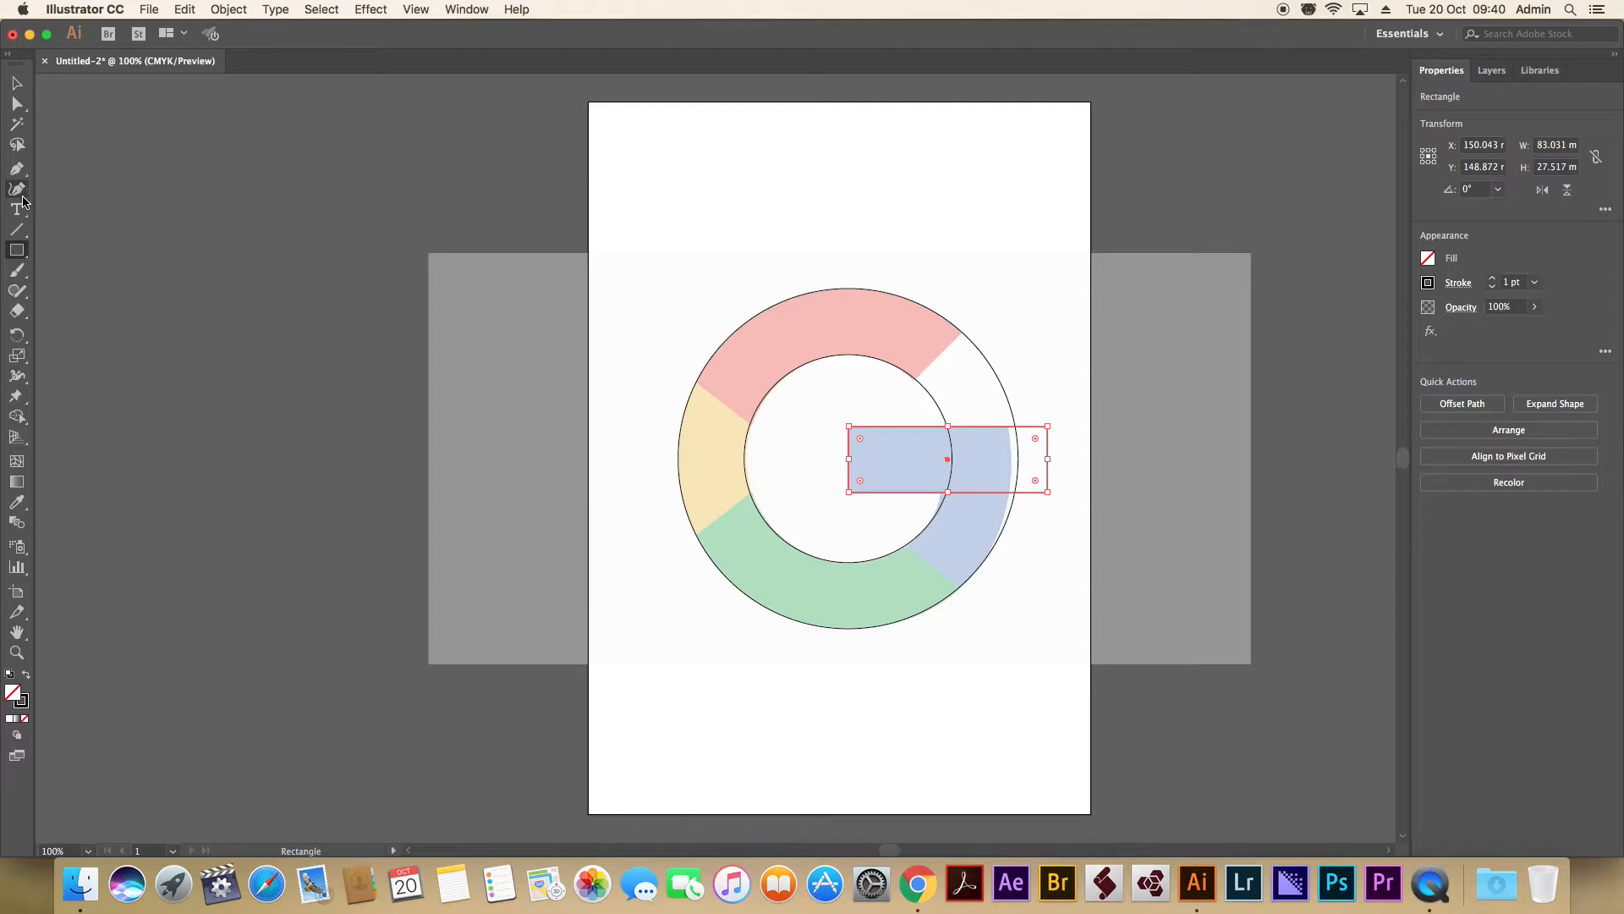
Draw a straight Pen line along the cut end of the red segment, crossing both circles.
click(17, 169)
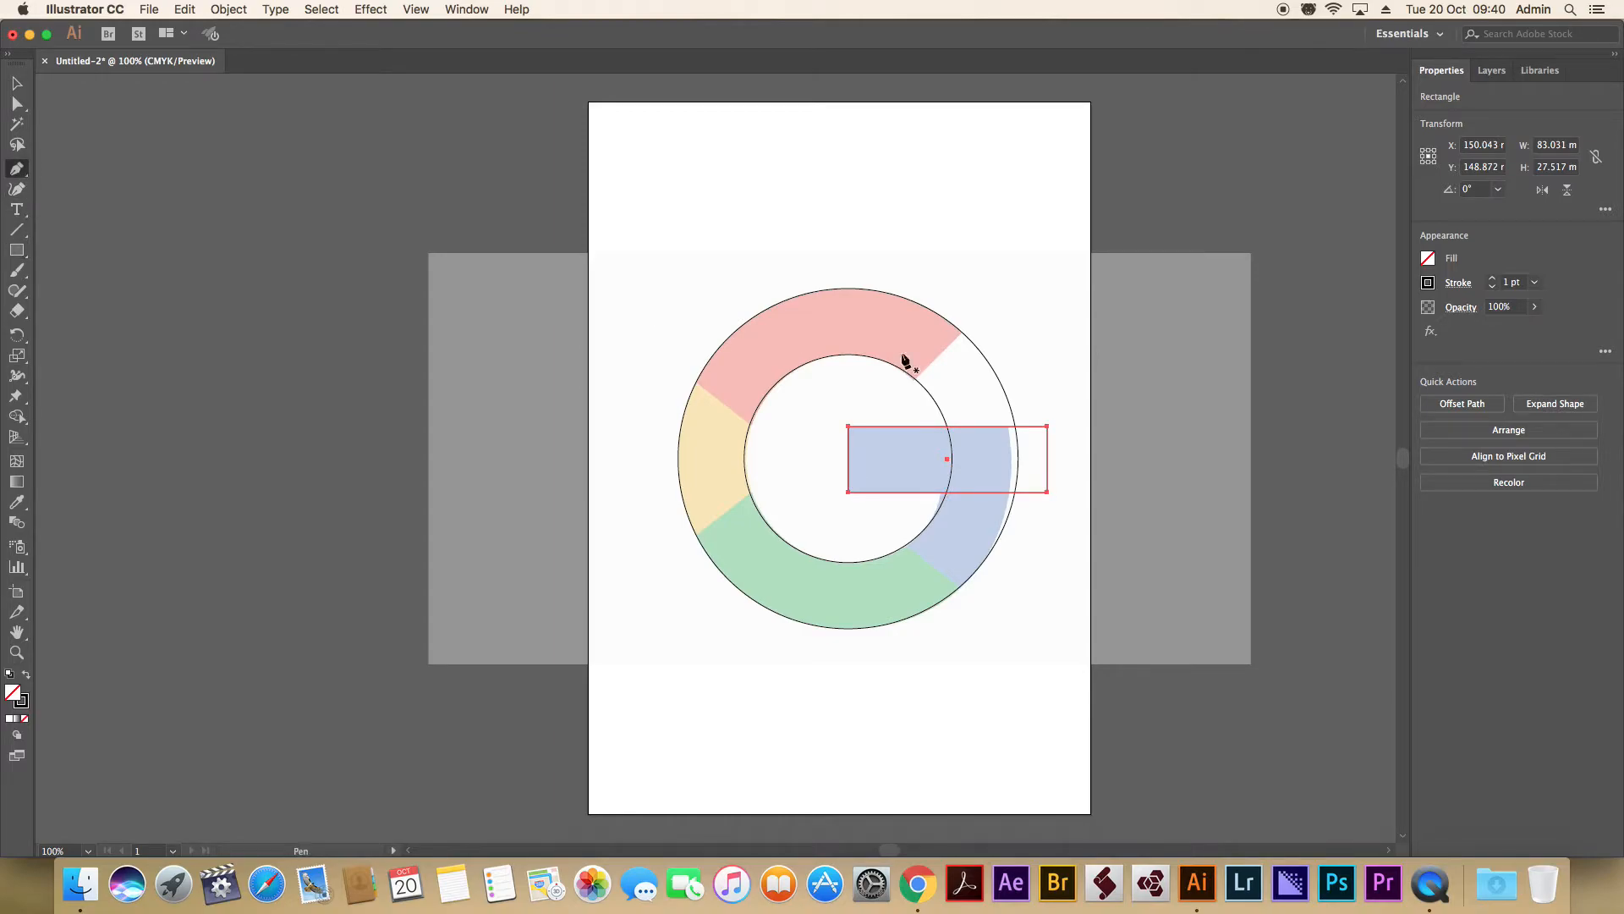
click(969, 322)
click(900, 397)
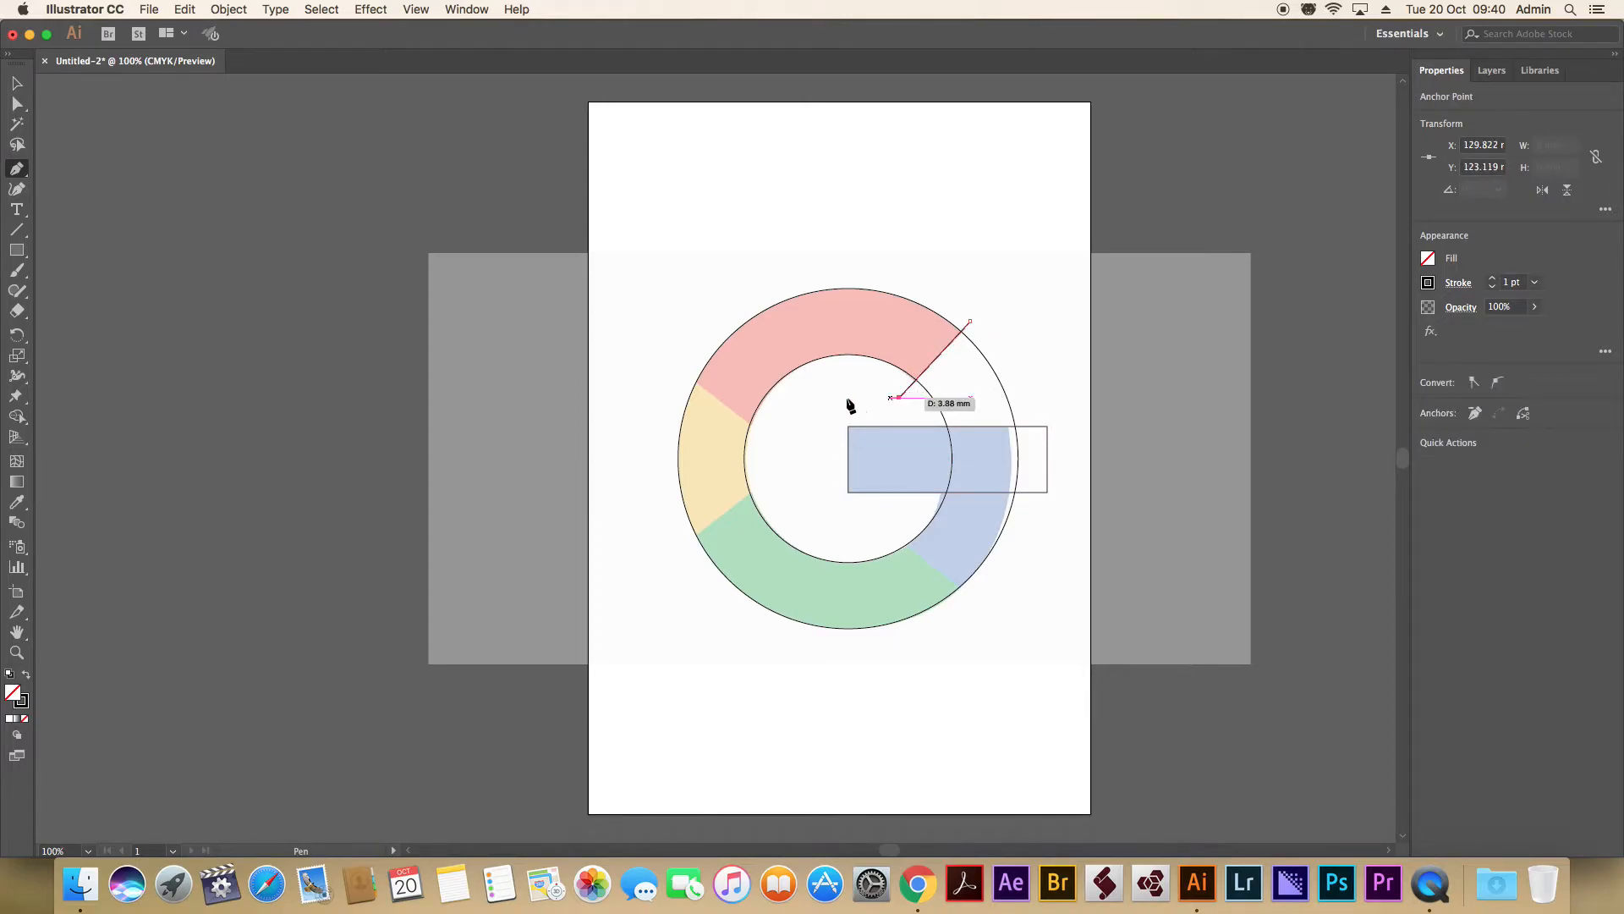
key(Escape)
Draw a straight Pen line about 62 mm long along the yellow and green boundary, crossing both circles.
click(758, 484)
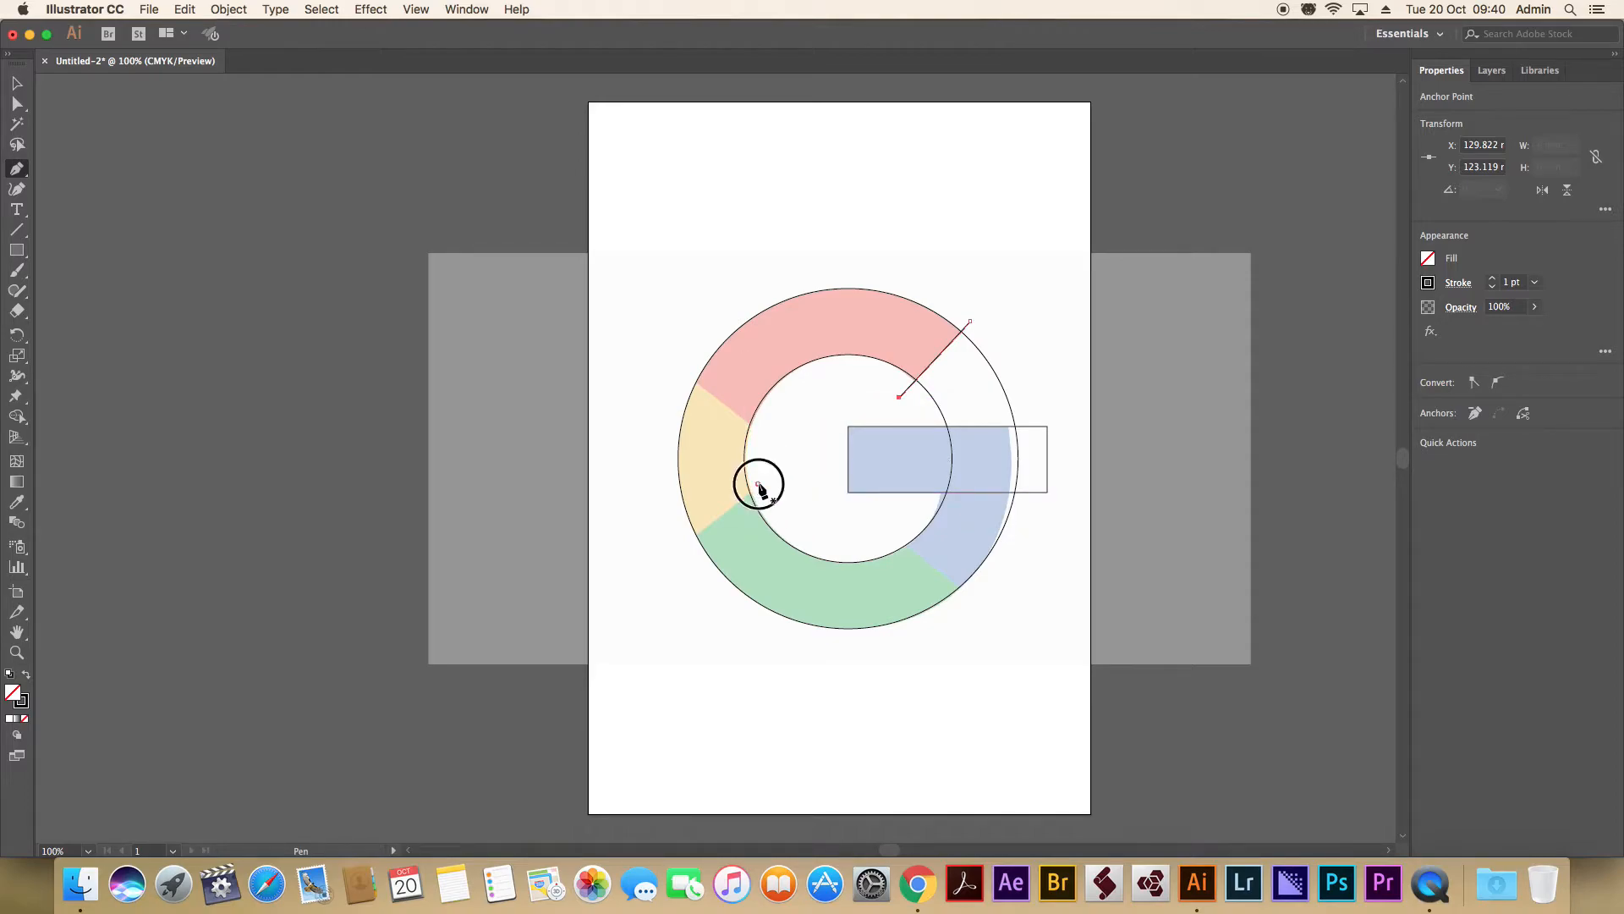
click(644, 579)
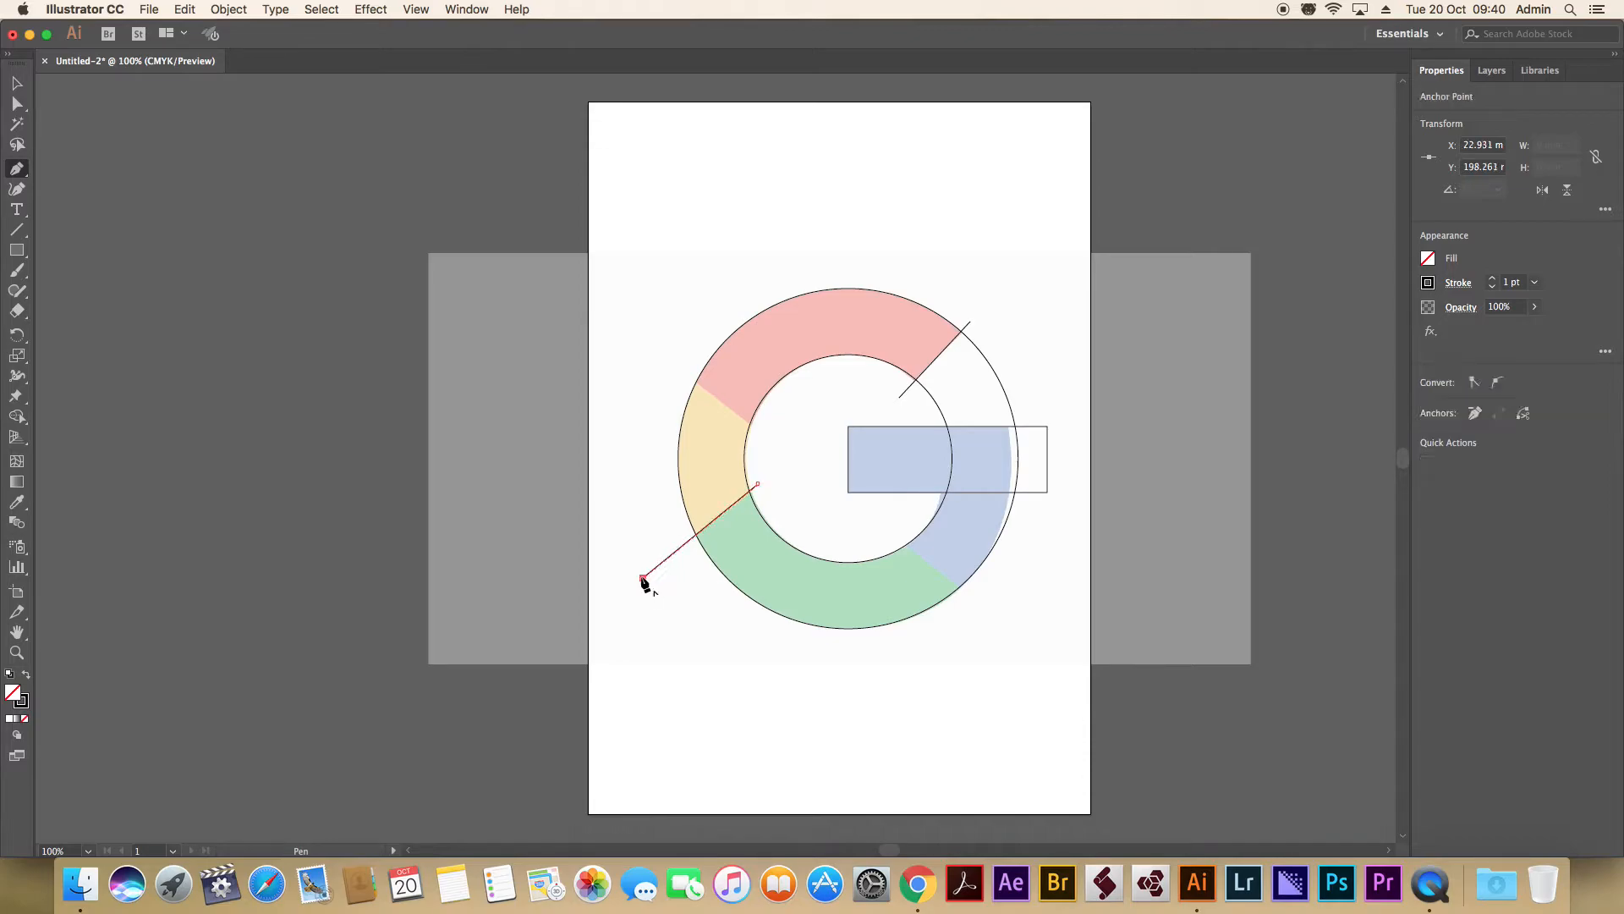
key(Escape)
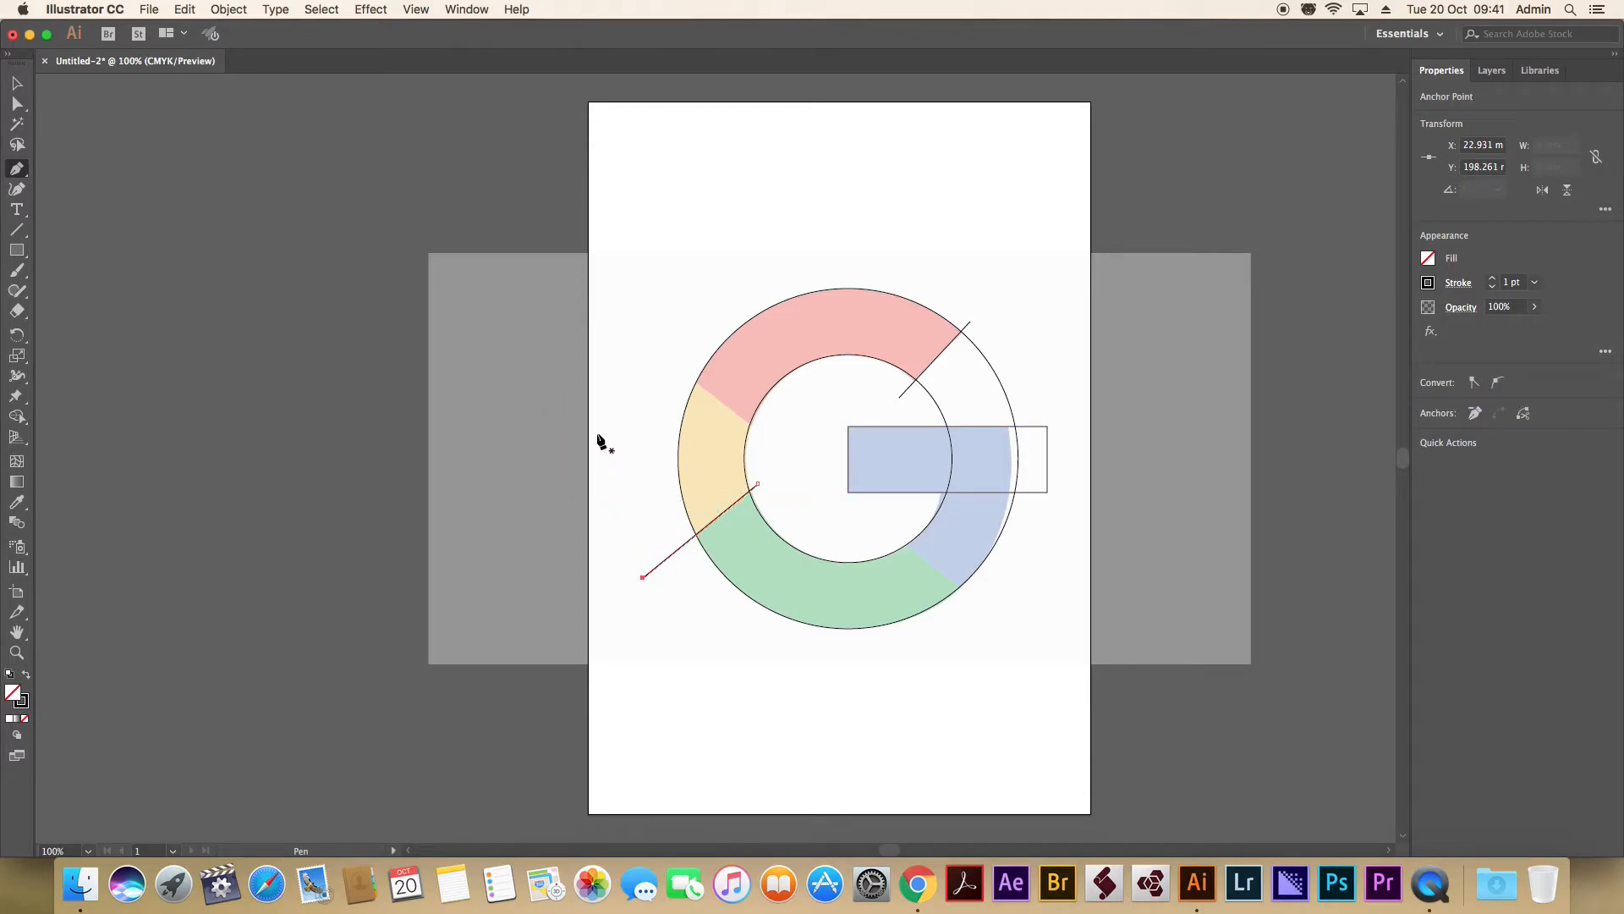
Move the inner endpoint of the yellow and green divider so the line follows the color boundary.
click(19, 105)
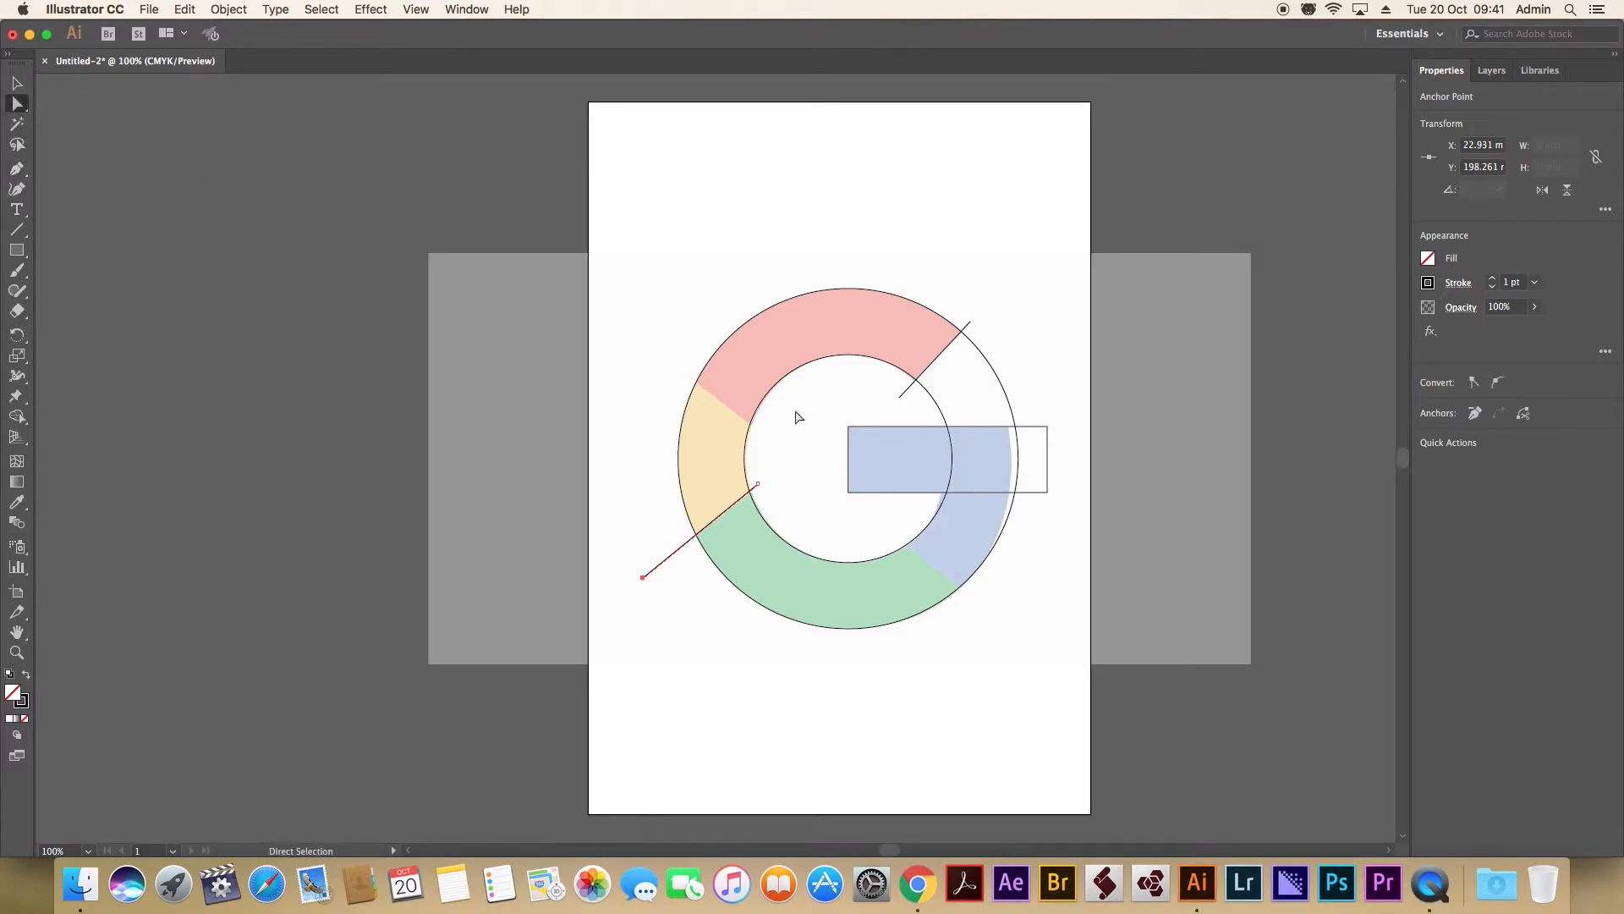
click(758, 484)
drag(761, 485, 779, 471)
scroll(798, 468, up, 5)
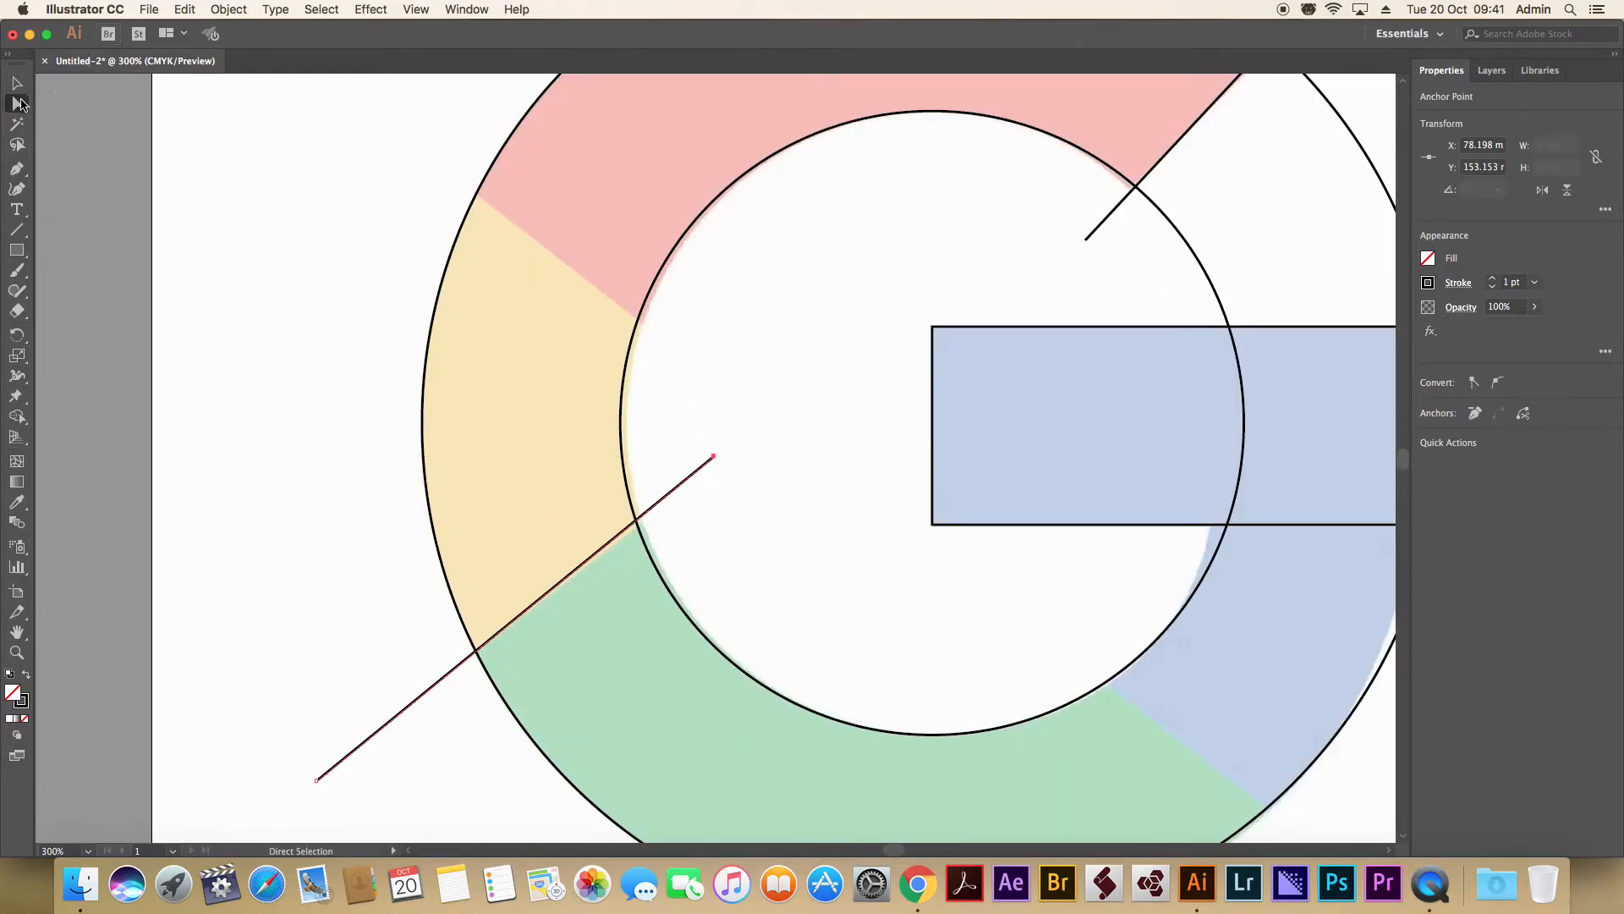
click(764, 449)
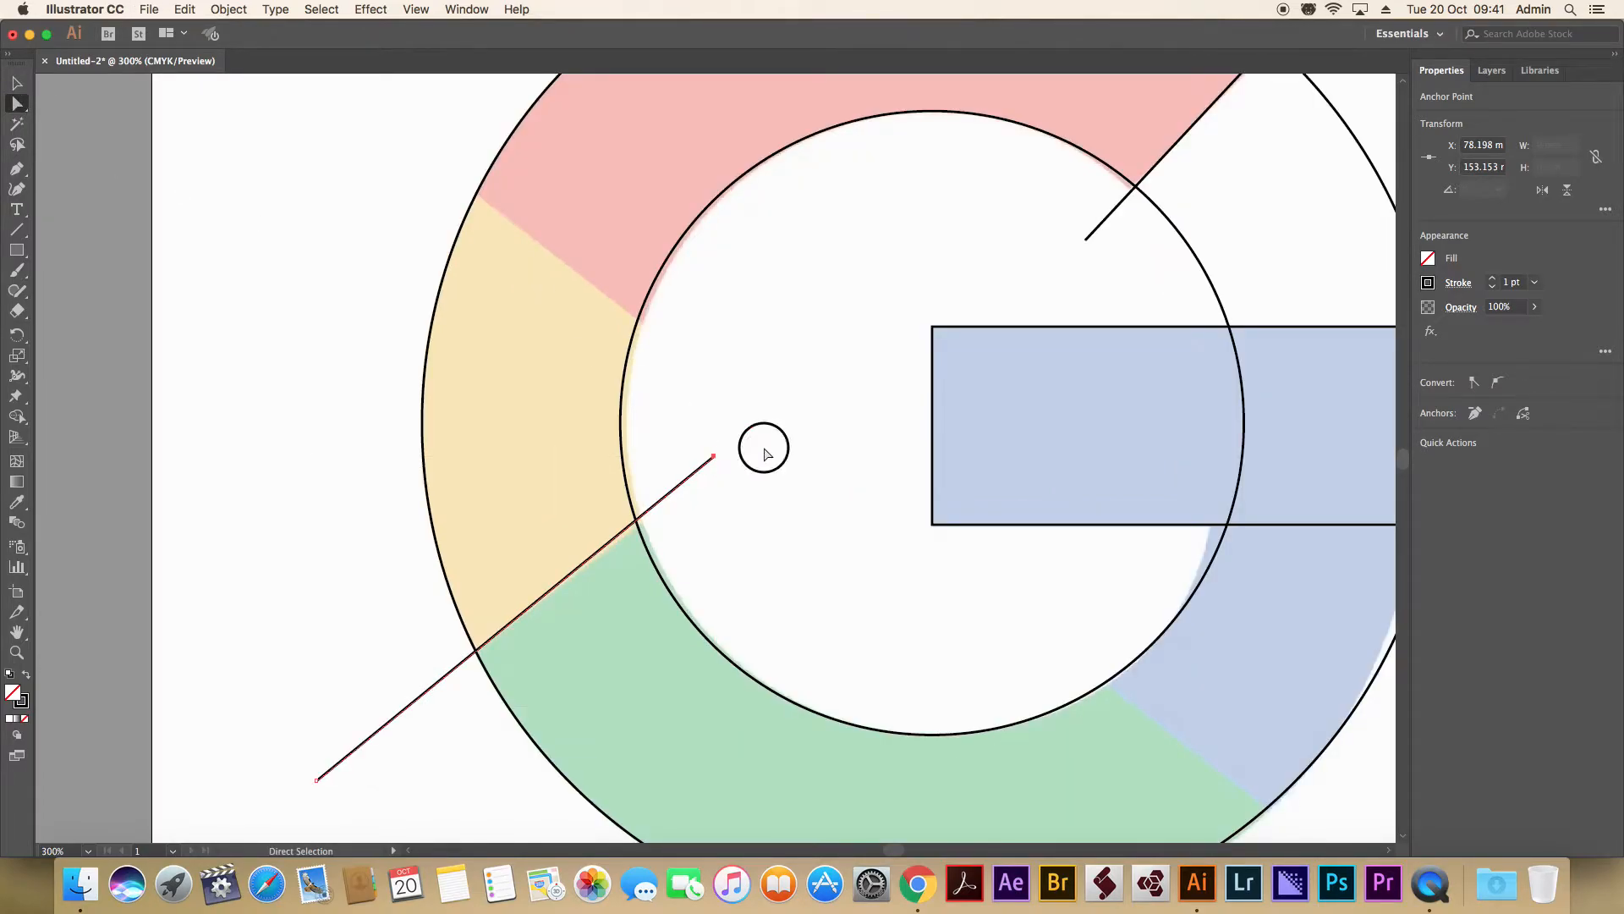
click(716, 457)
drag(716, 460, 672, 500)
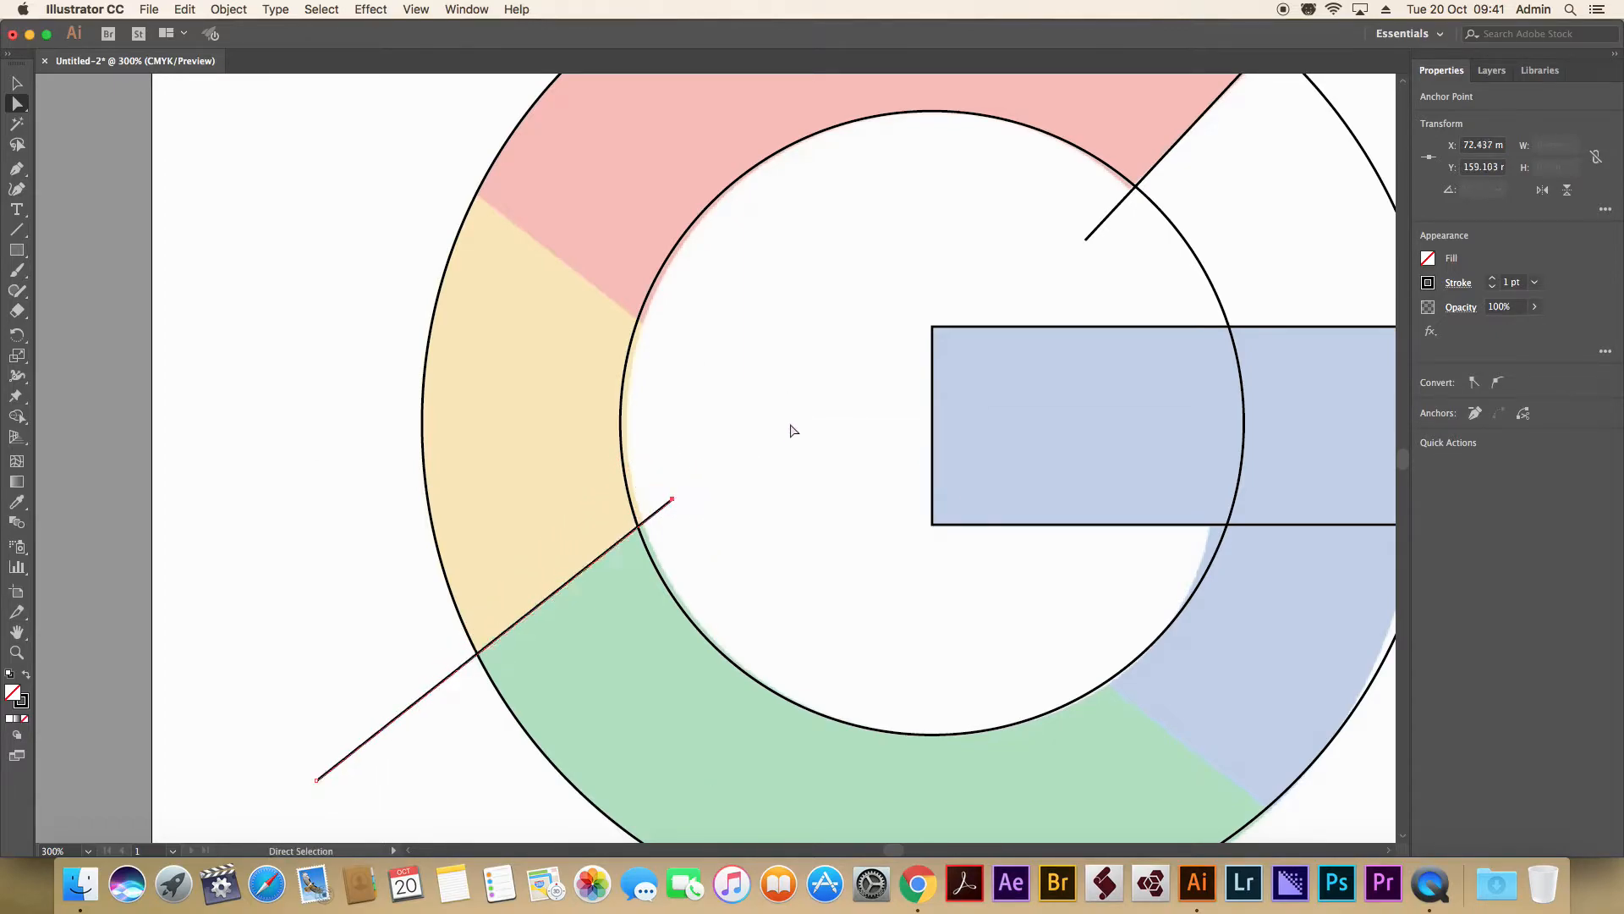
Draw a straight Pen line about 42 mm long along the red and yellow boundary, crossing both circles.
click(22, 169)
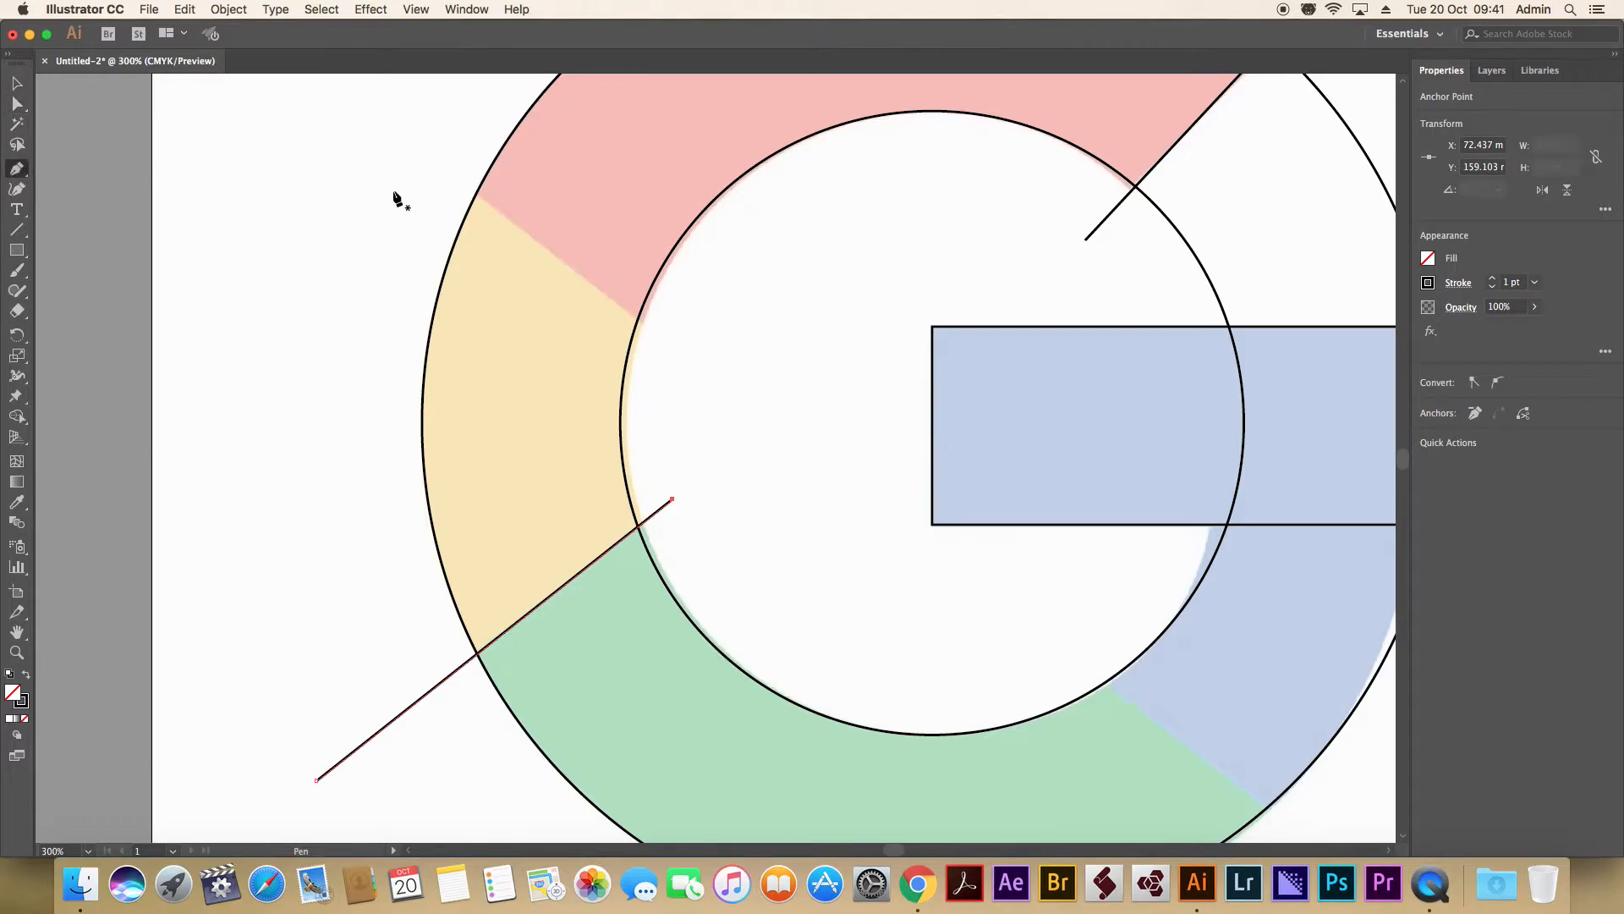
click(455, 175)
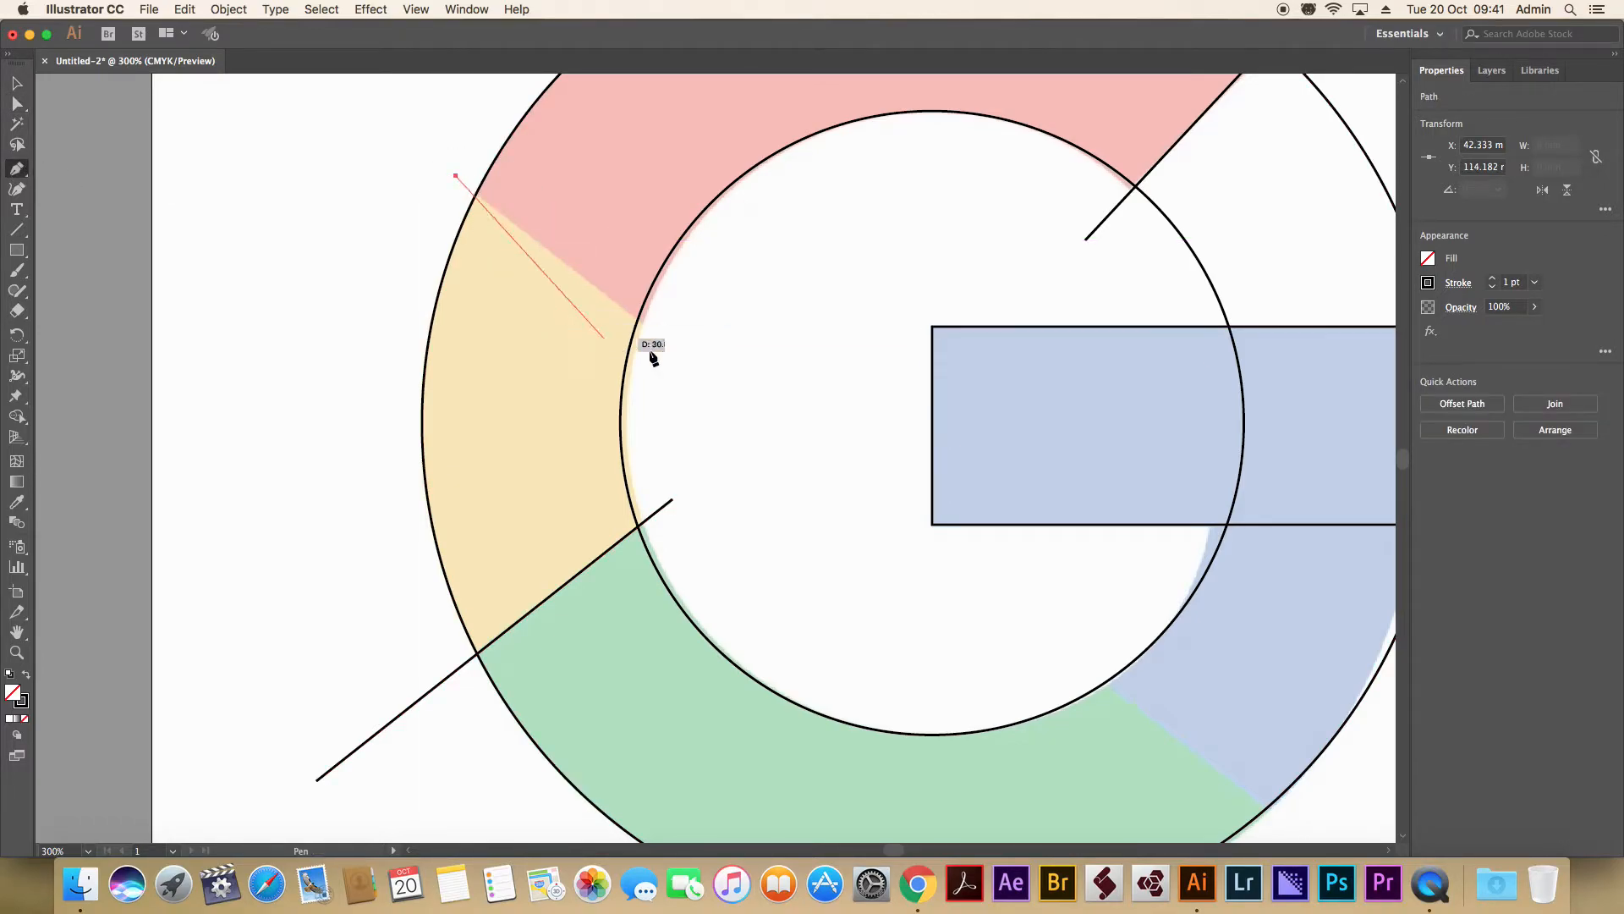
click(693, 363)
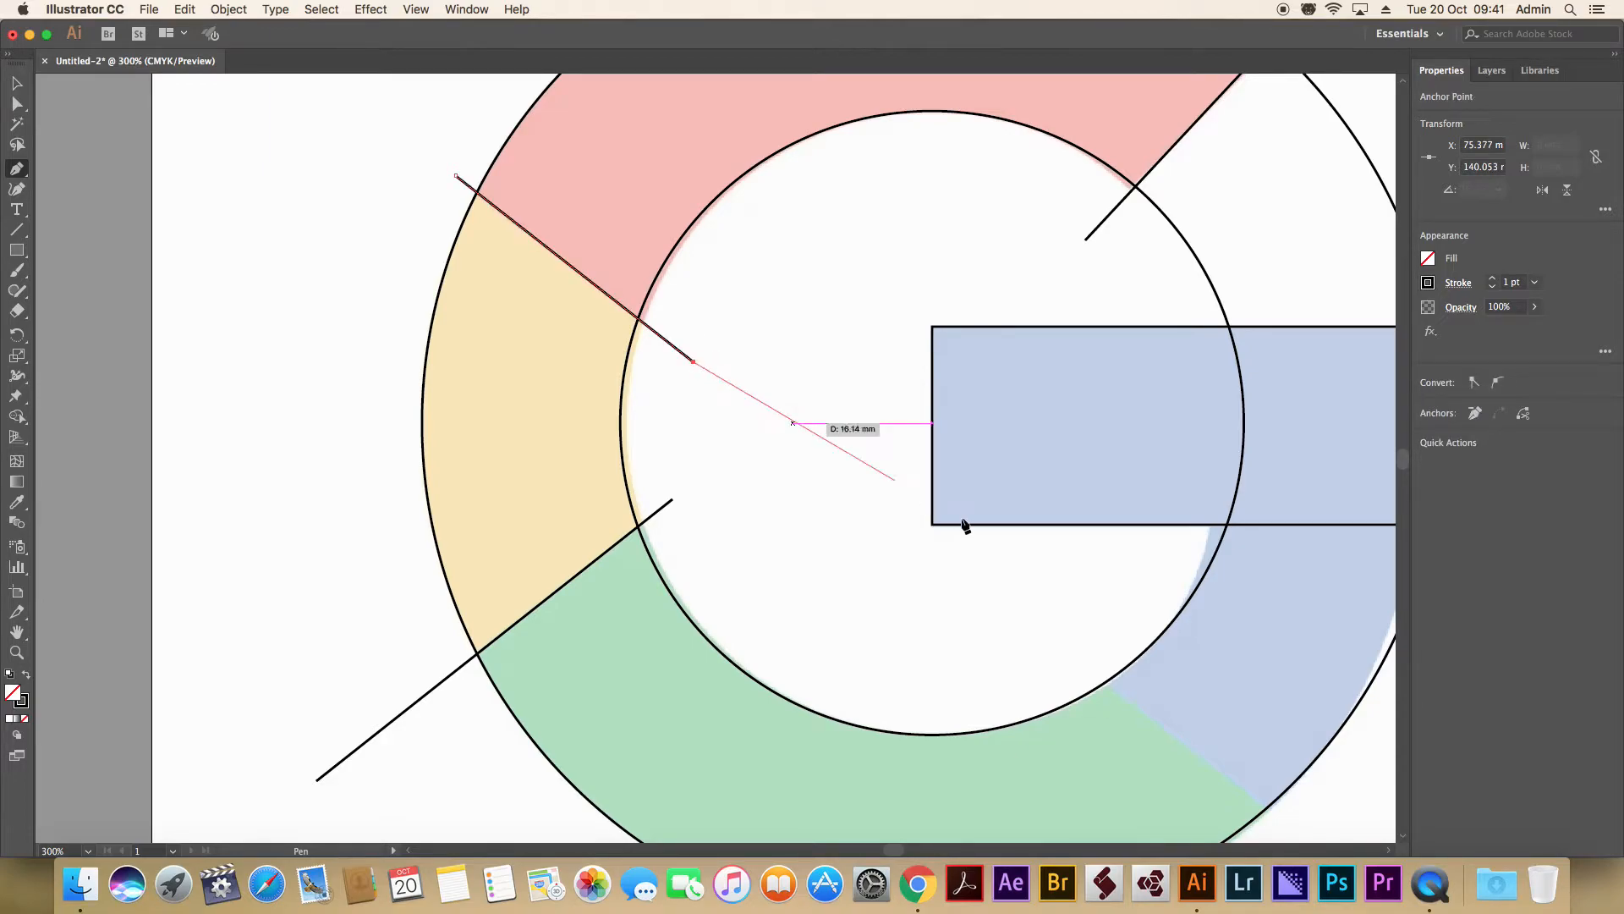
key(Escape)
Draw a straight Pen line about 47 mm long along the green and blue boundary, crossing both circles.
key(space)
drag(1024, 611, 740, 391)
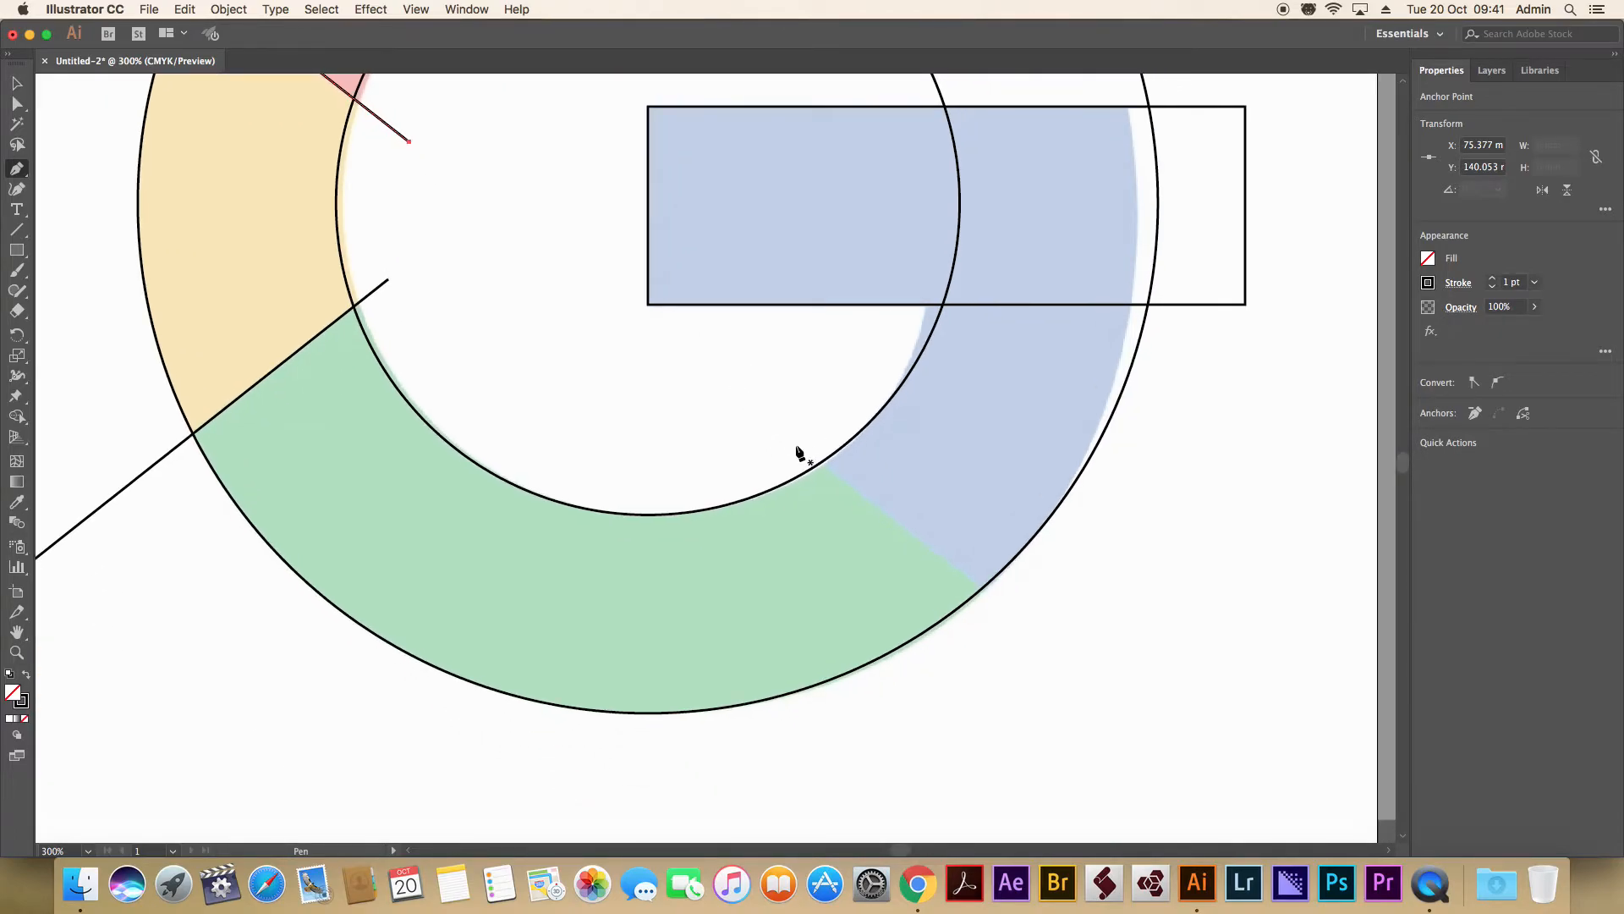
click(795, 445)
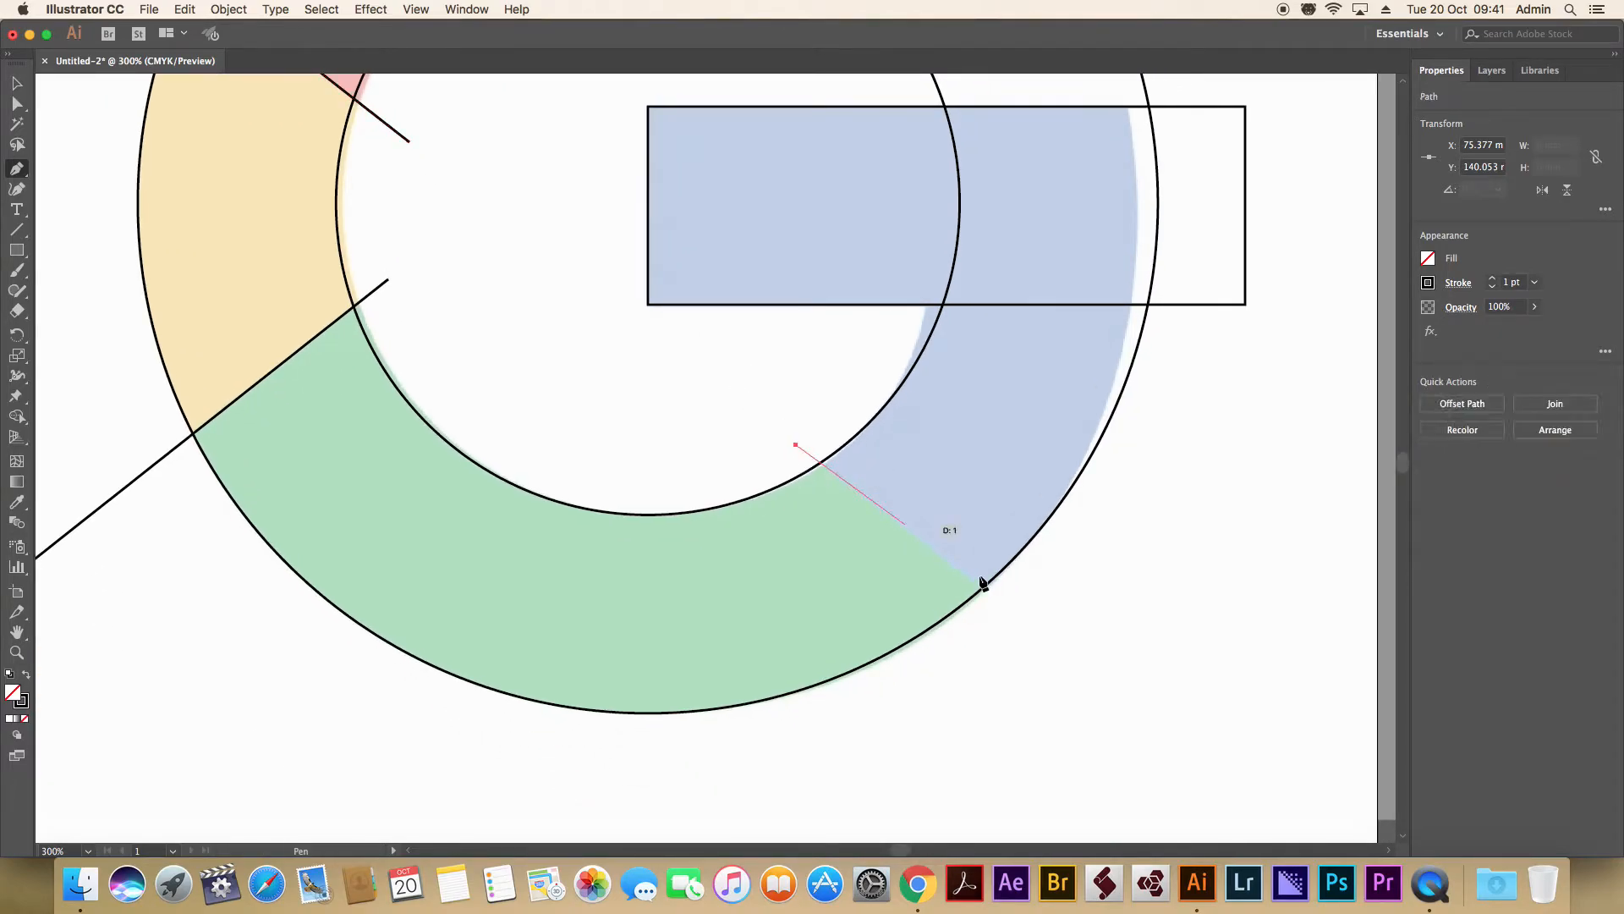
click(1066, 648)
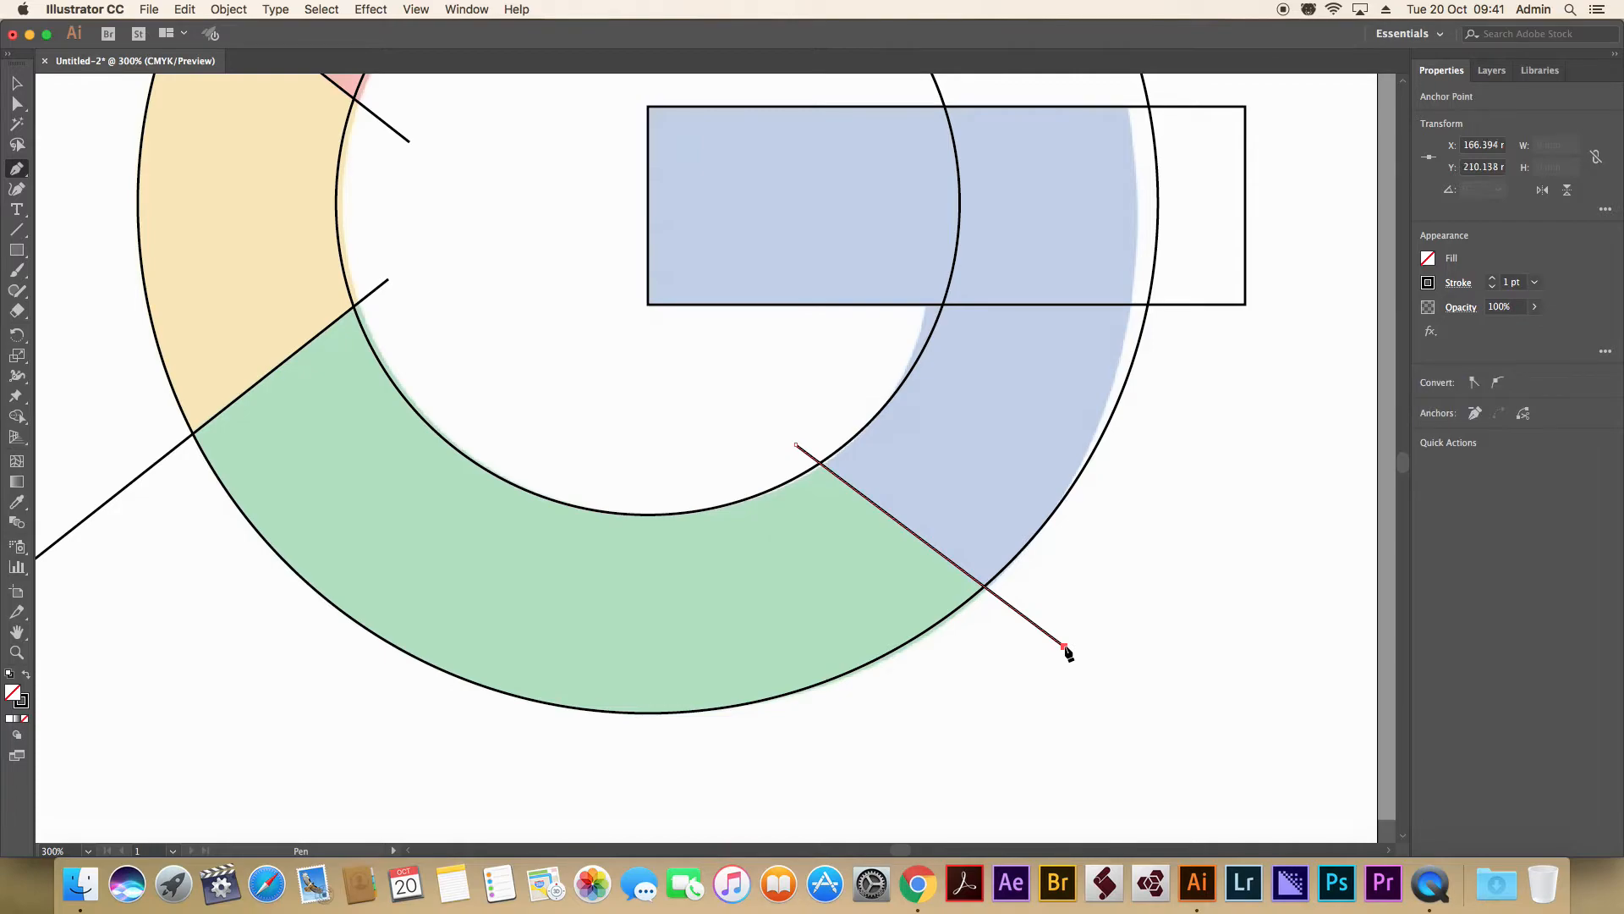
key(Escape)
key(alt)
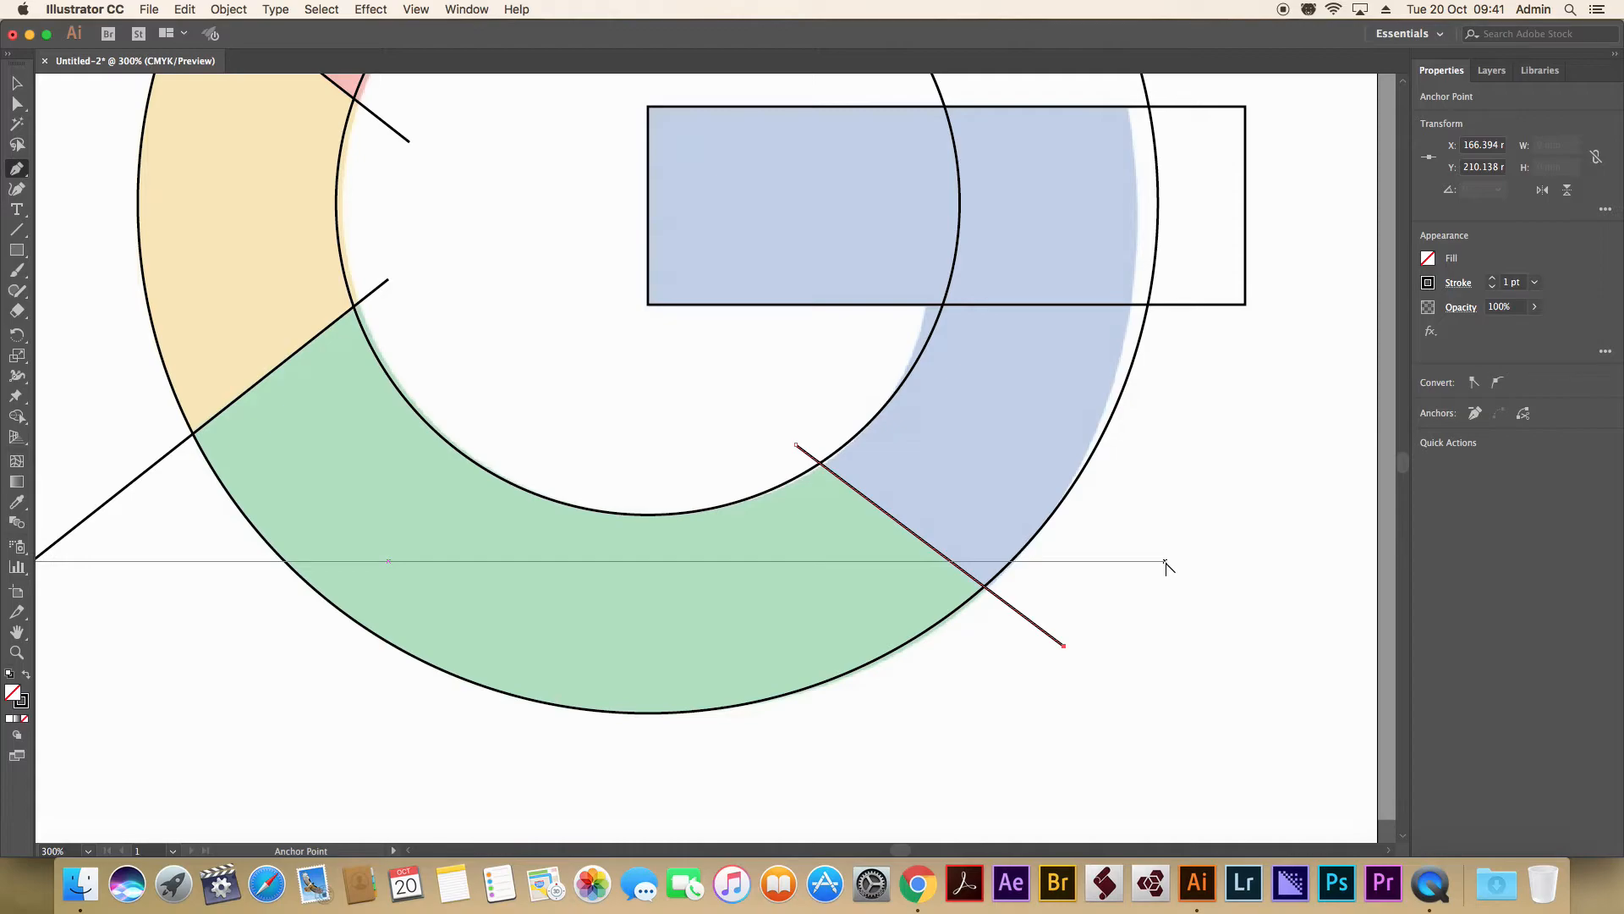
key(super+minus)
key(super+minus)
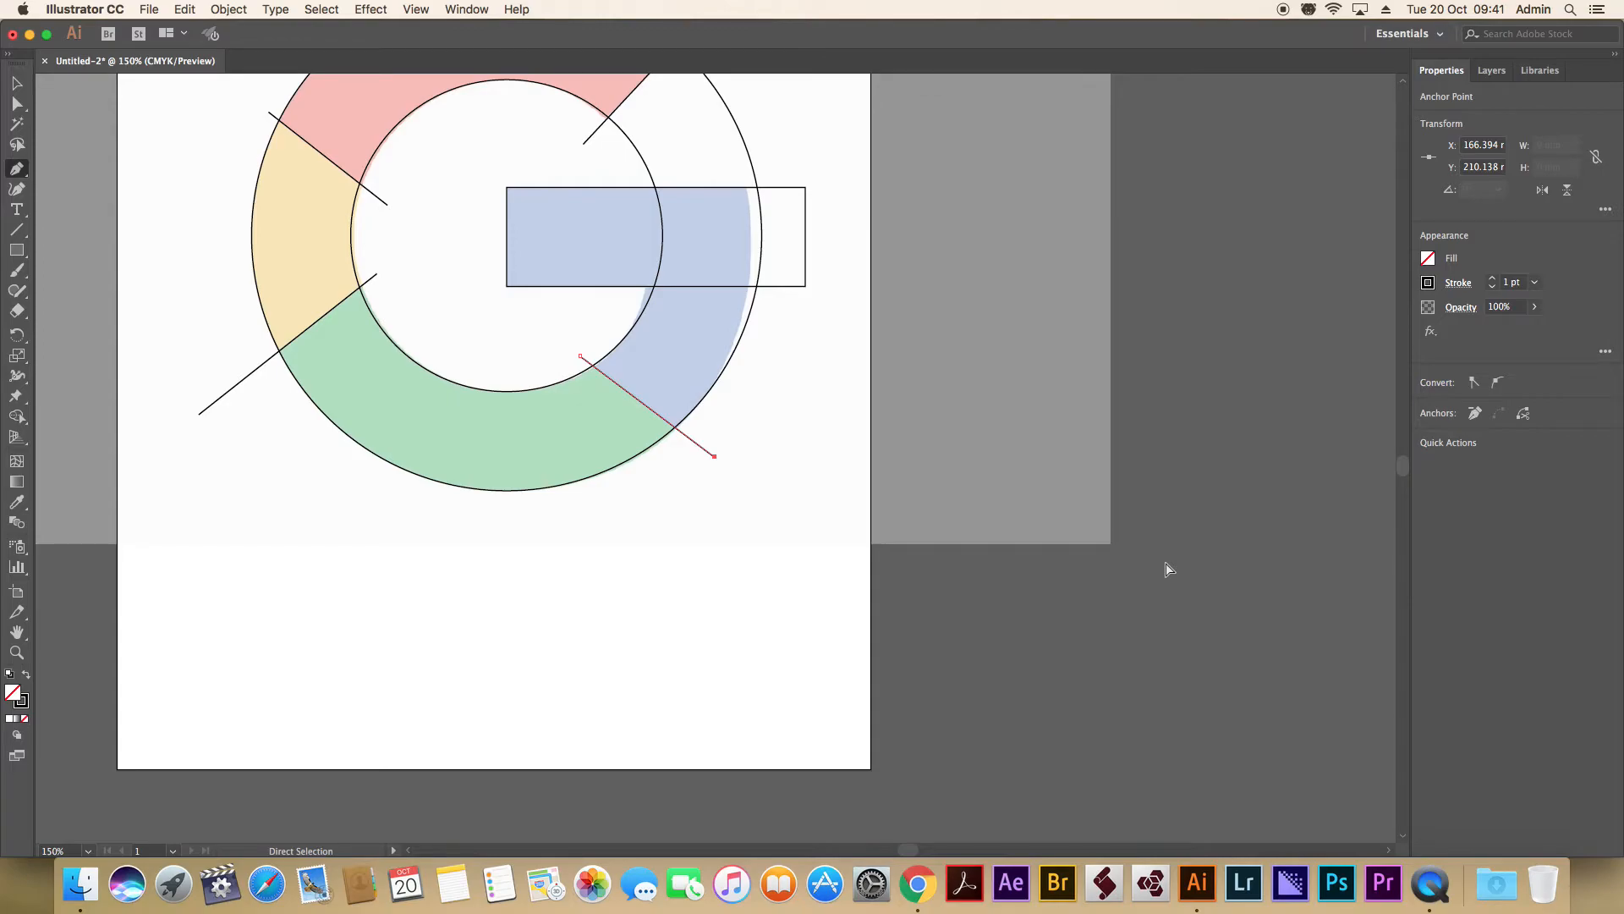
key(super+0)
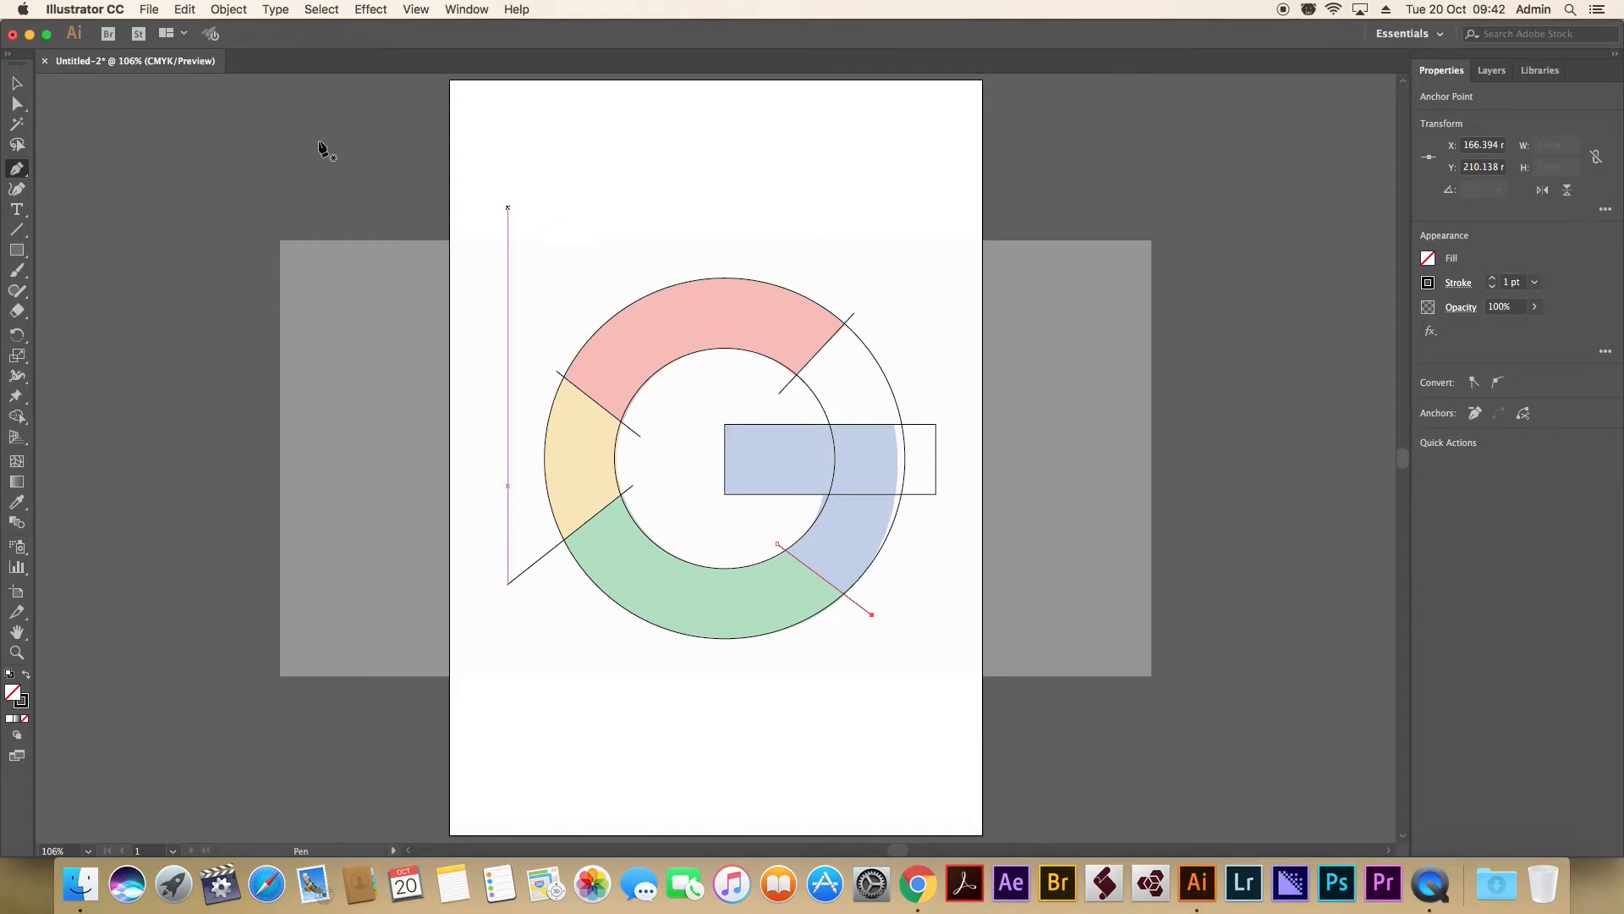
Select all the traced outlines and merge the horizontal bar with the blue ring segment using Shape Builder.
key(v)
drag(495, 206, 962, 702)
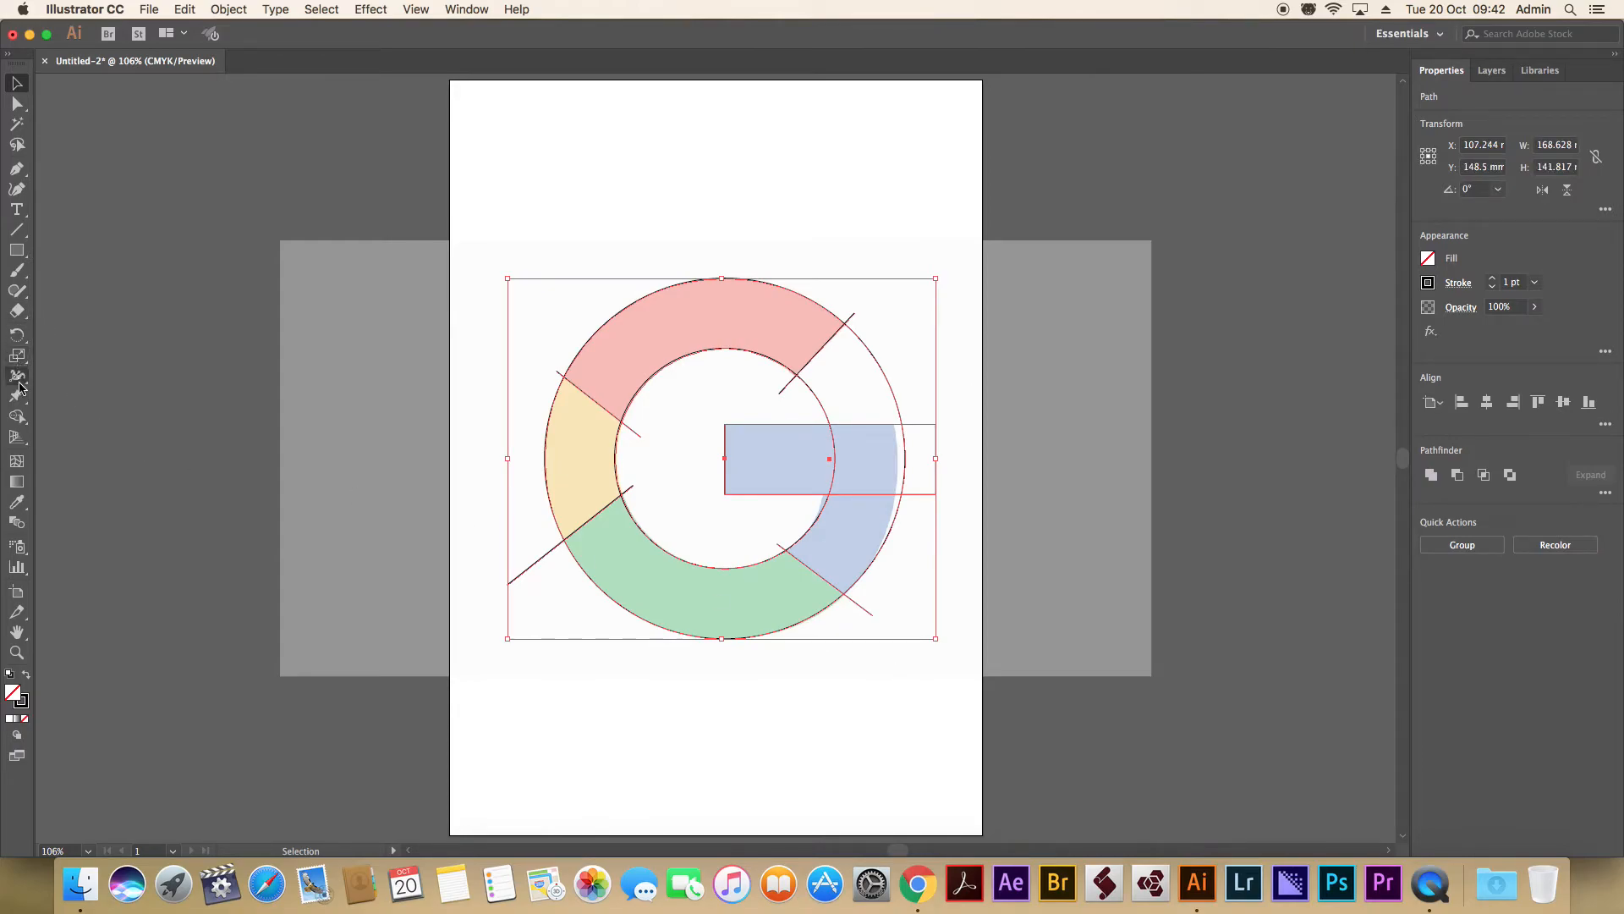
click(17, 417)
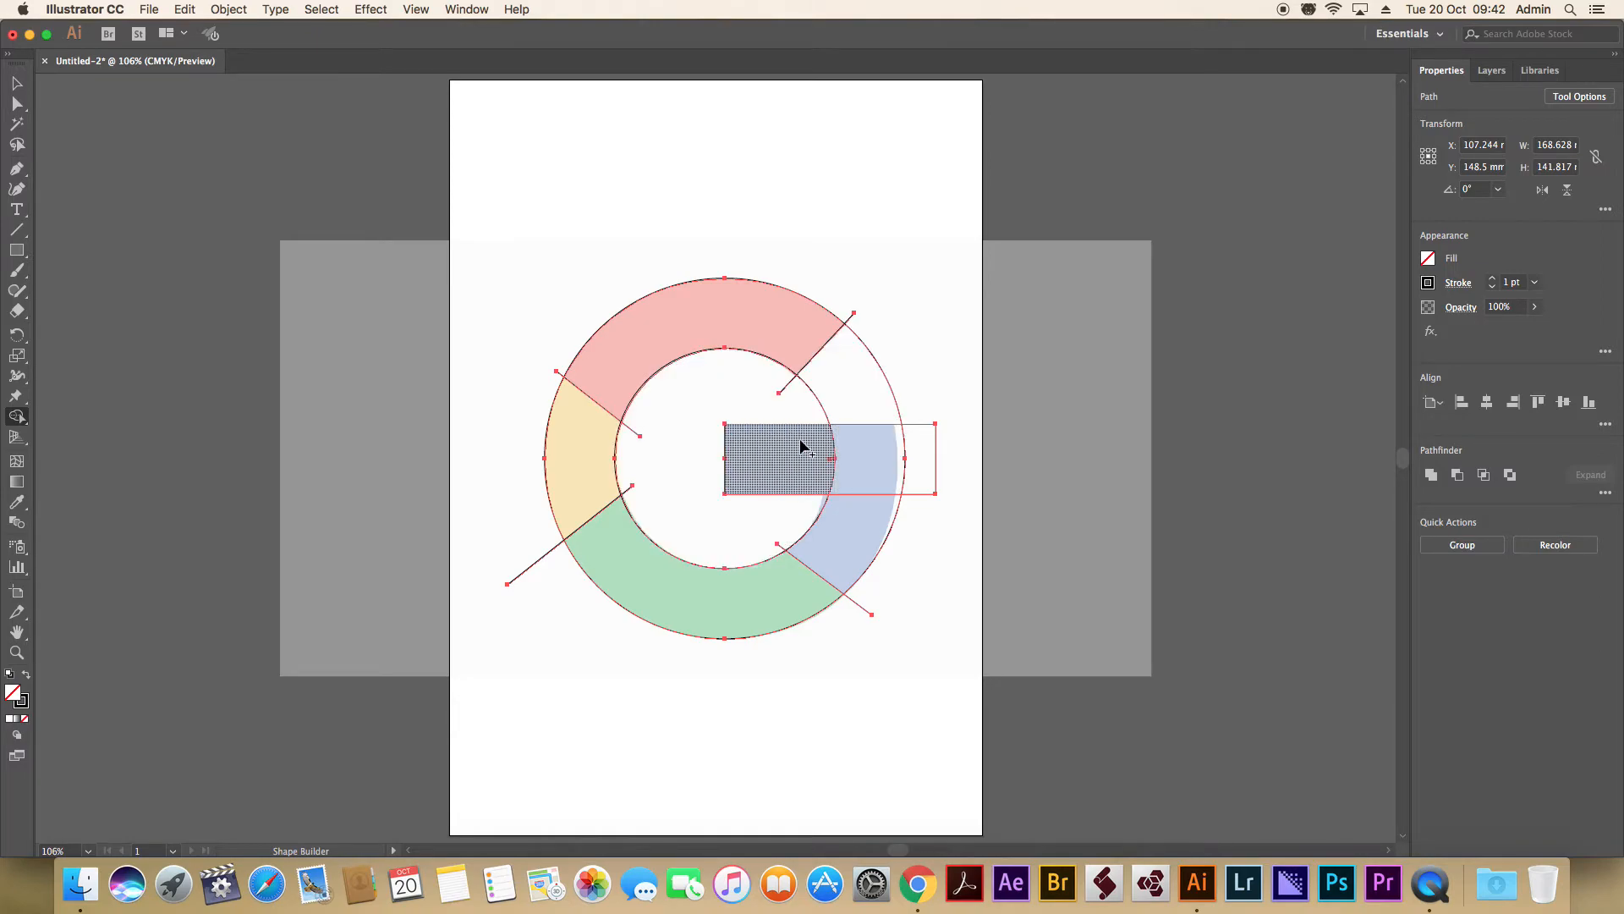
mouse_move(778, 460)
mouse_down()
mouse_move(882, 461)
mouse_move(855, 531)
mouse_up()
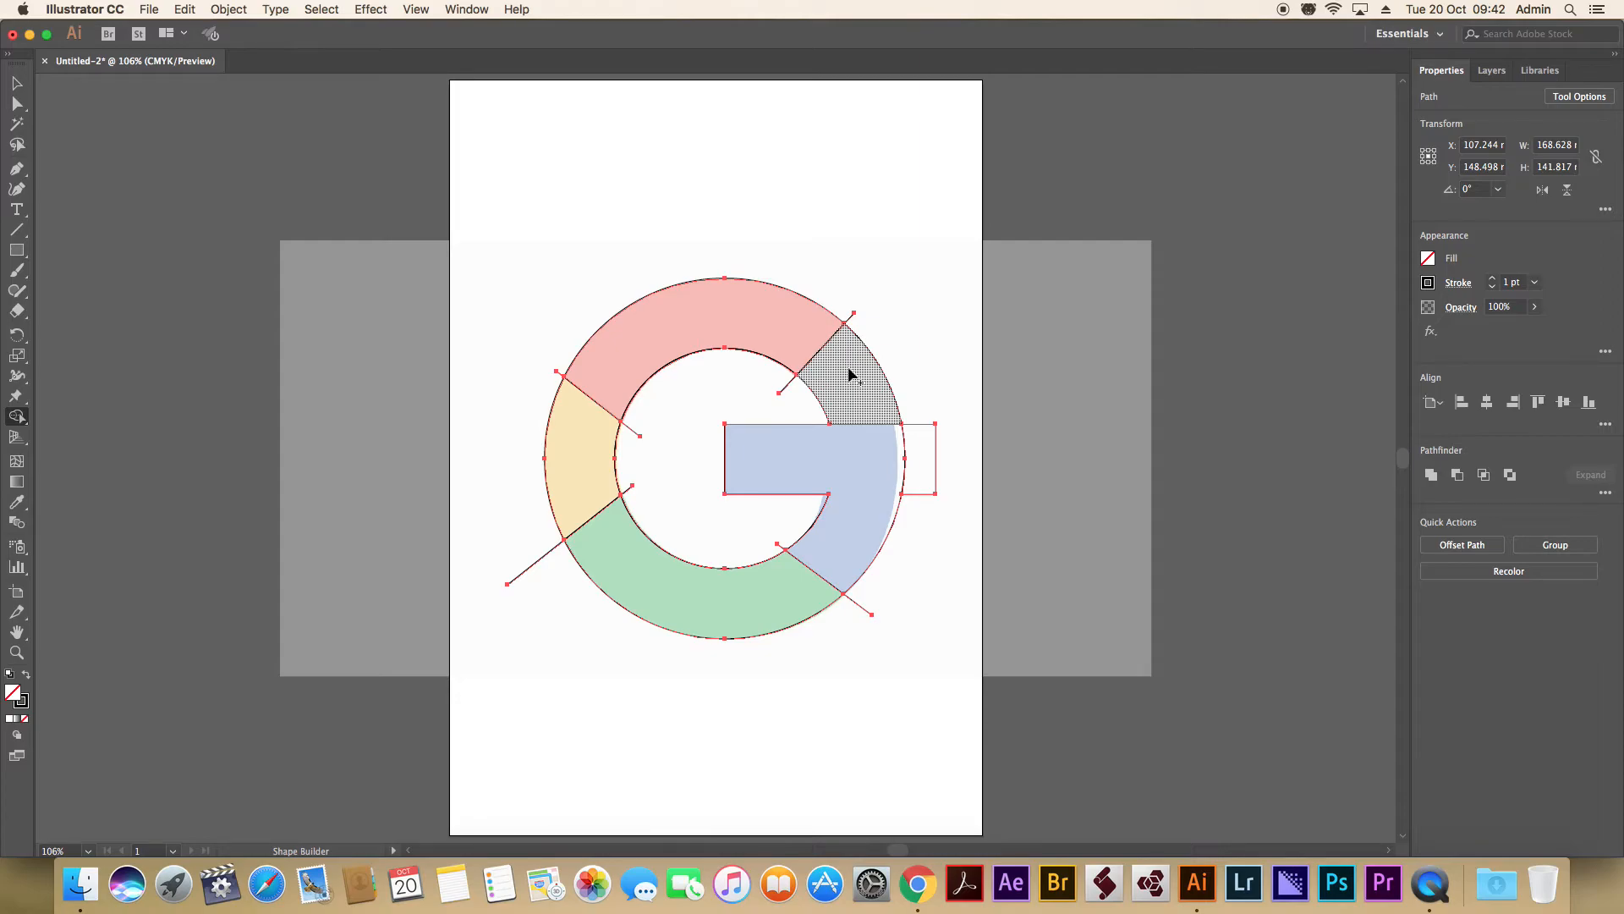
Remove the empty ring segment between red and blue, the rectangle's overhang and the protruding divider ends with Shape Builder.
drag(850, 375, 789, 394)
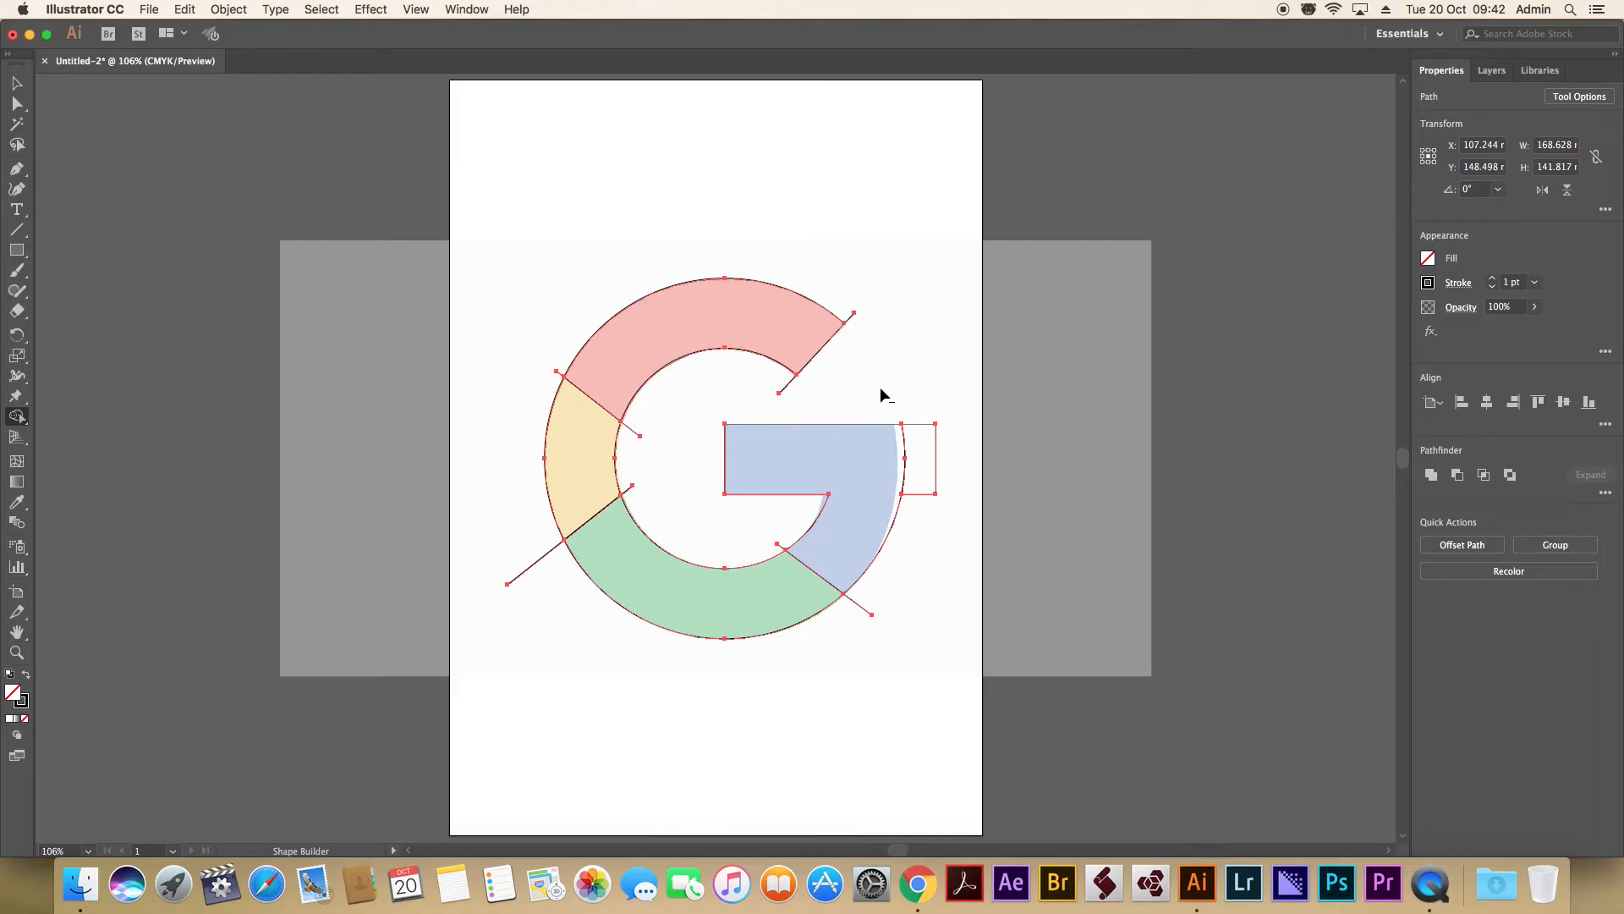
alt+click(919, 444)
drag(844, 302, 859, 334)
drag(808, 396, 805, 398)
mouse_move(641, 415)
mouse_down()
mouse_move(627, 464)
mouse_move(643, 508)
mouse_up()
drag(560, 364, 554, 385)
drag(518, 543, 550, 571)
drag(878, 596, 780, 658)
key(v)
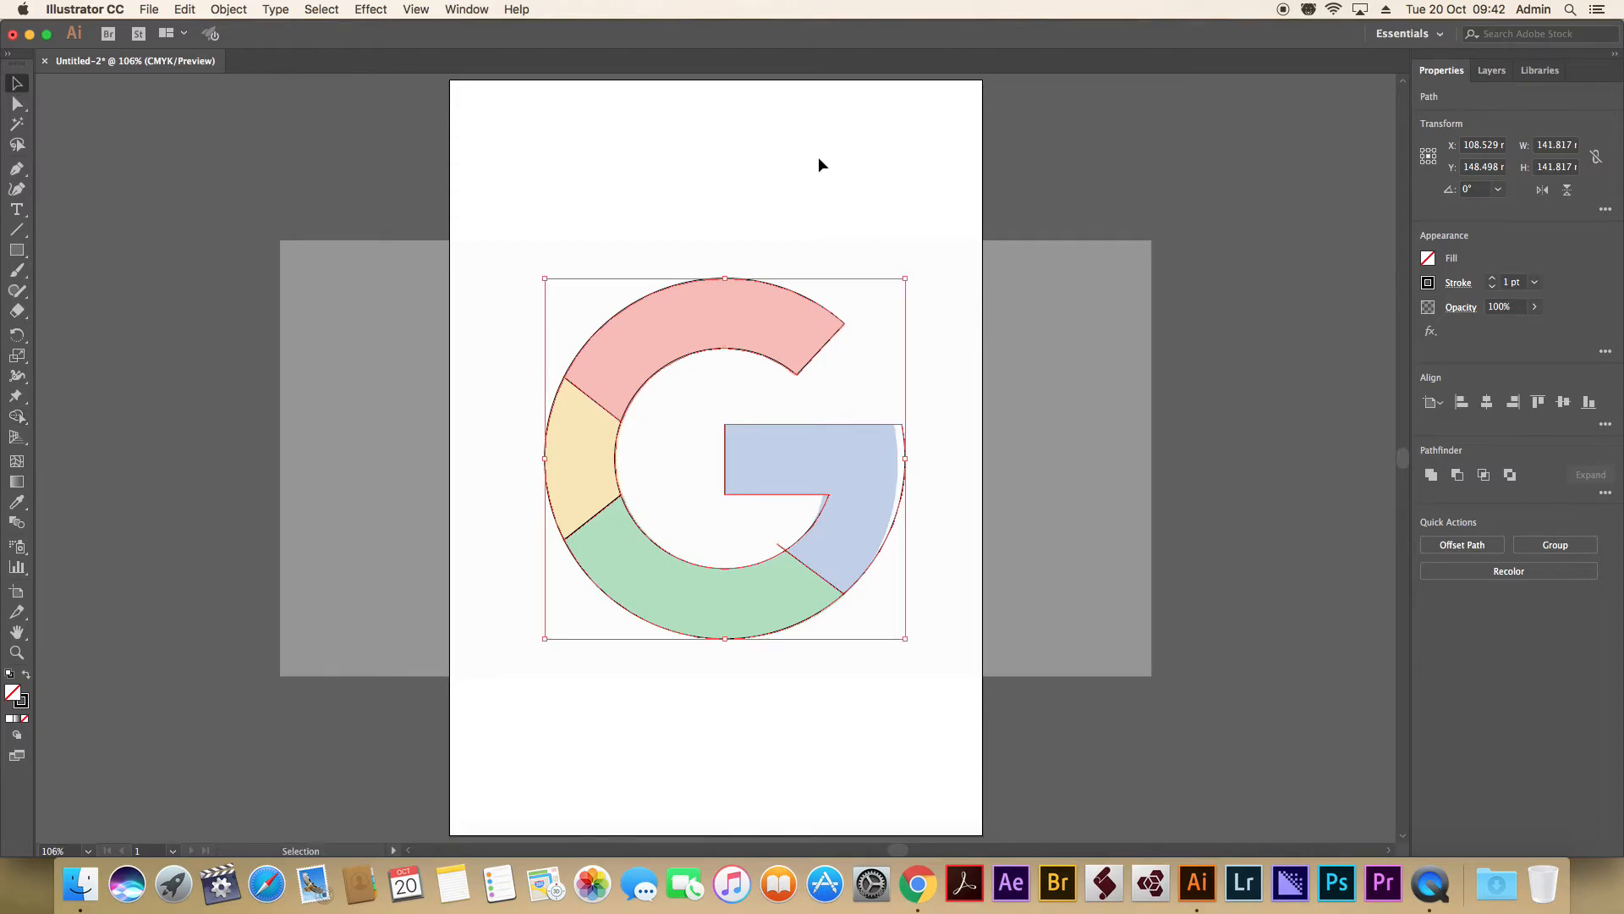
click(805, 151)
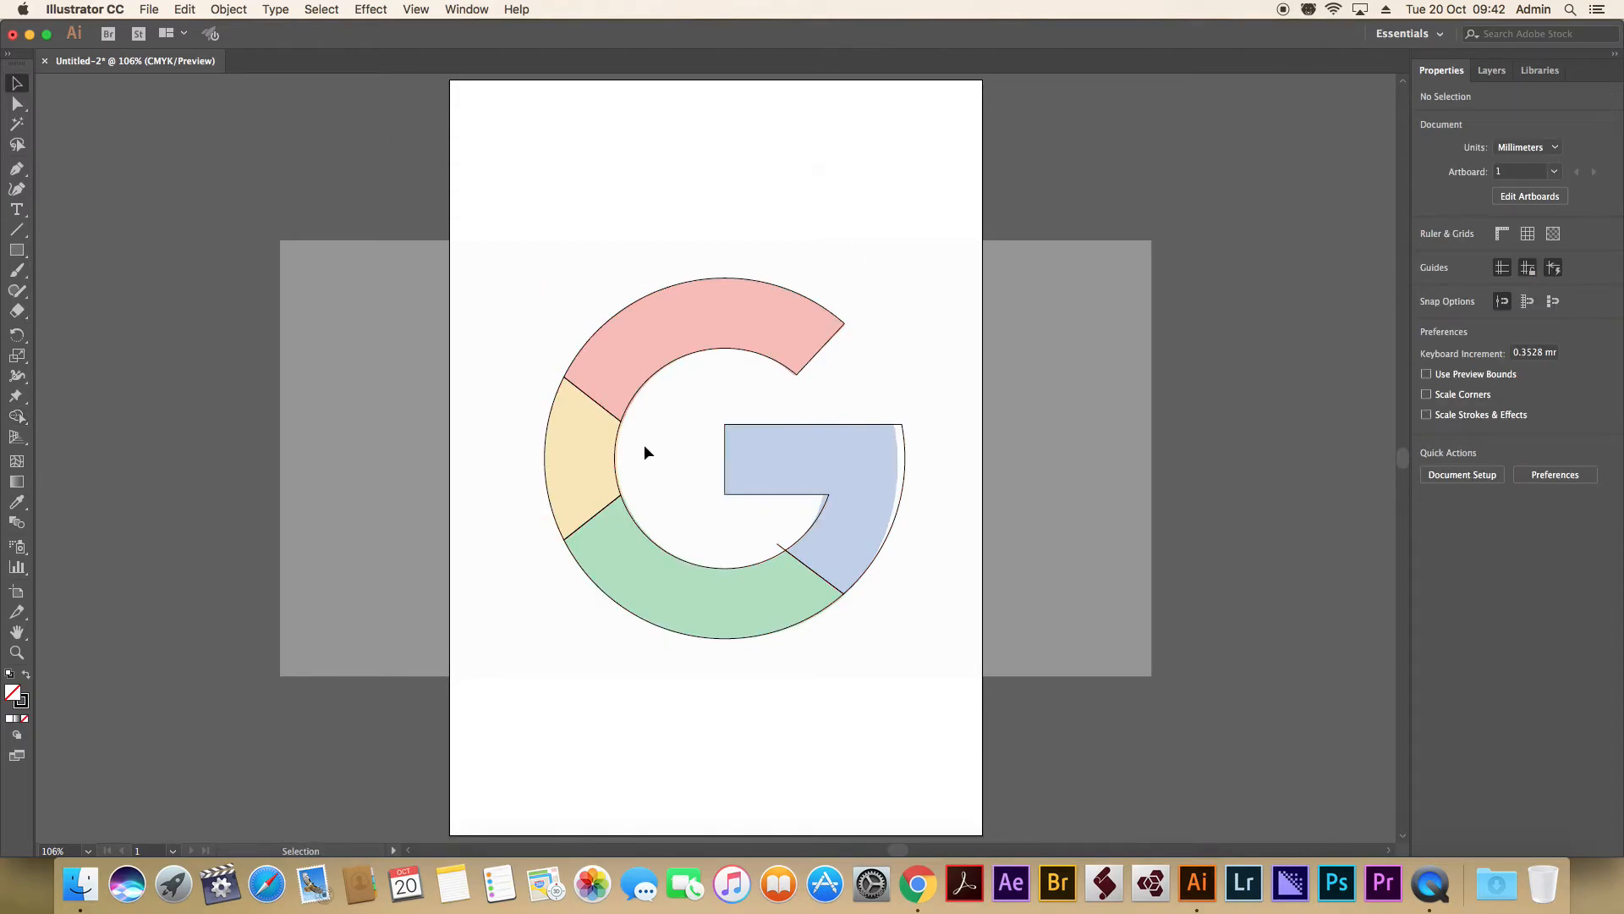
Select the whole traced G and trim the leftover inner end of the green and blue divider with Shape Builder.
drag(483, 172, 1066, 863)
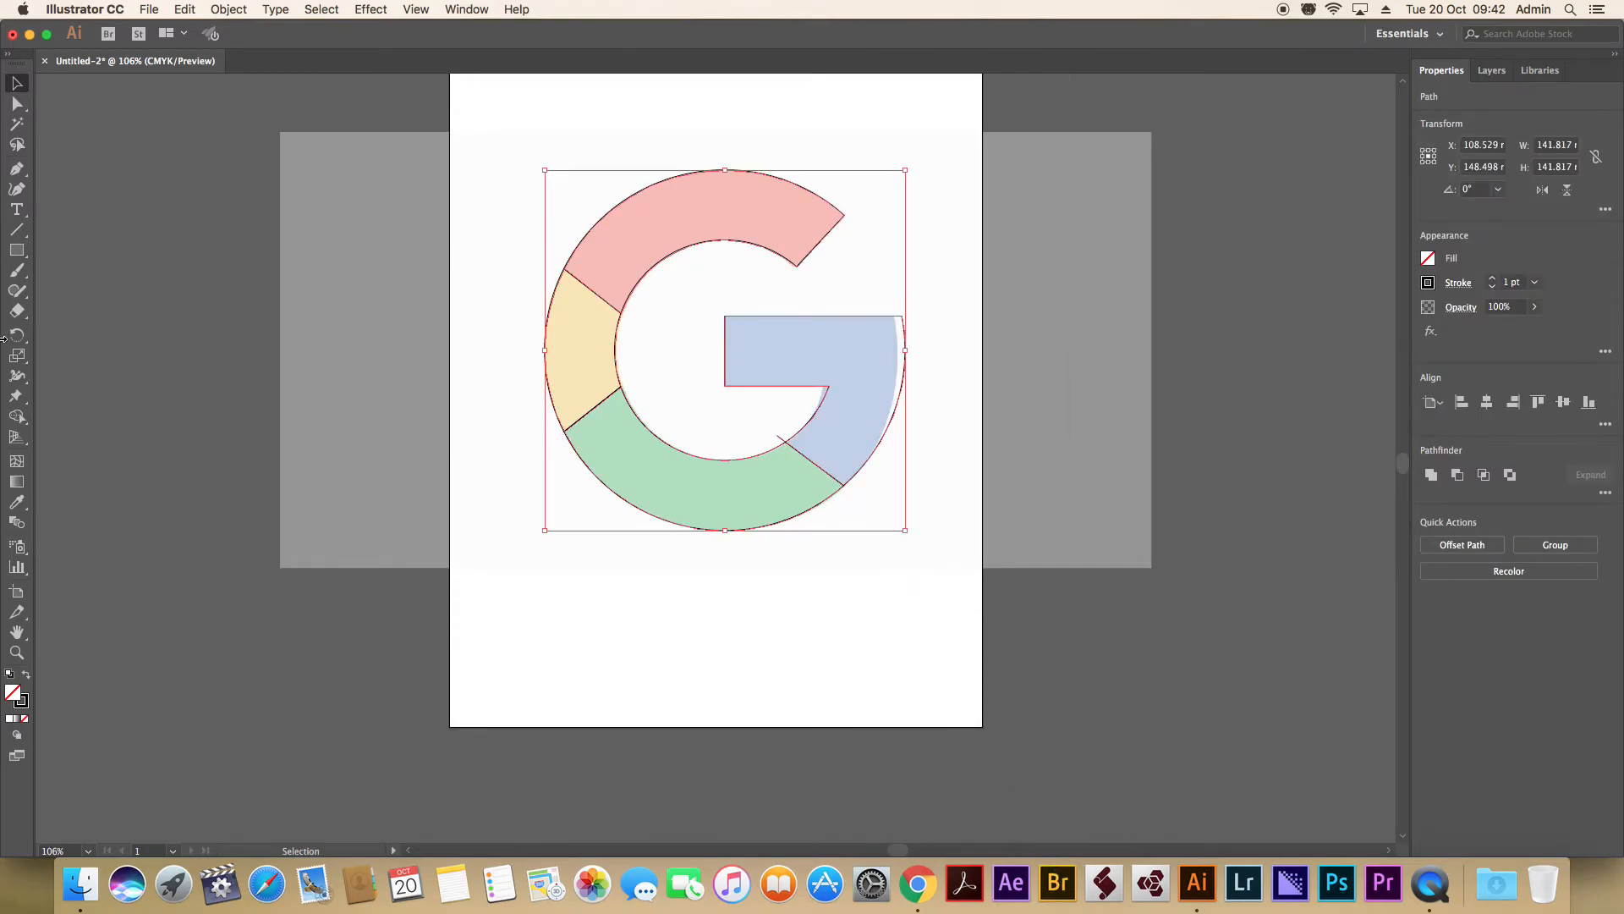
click(17, 416)
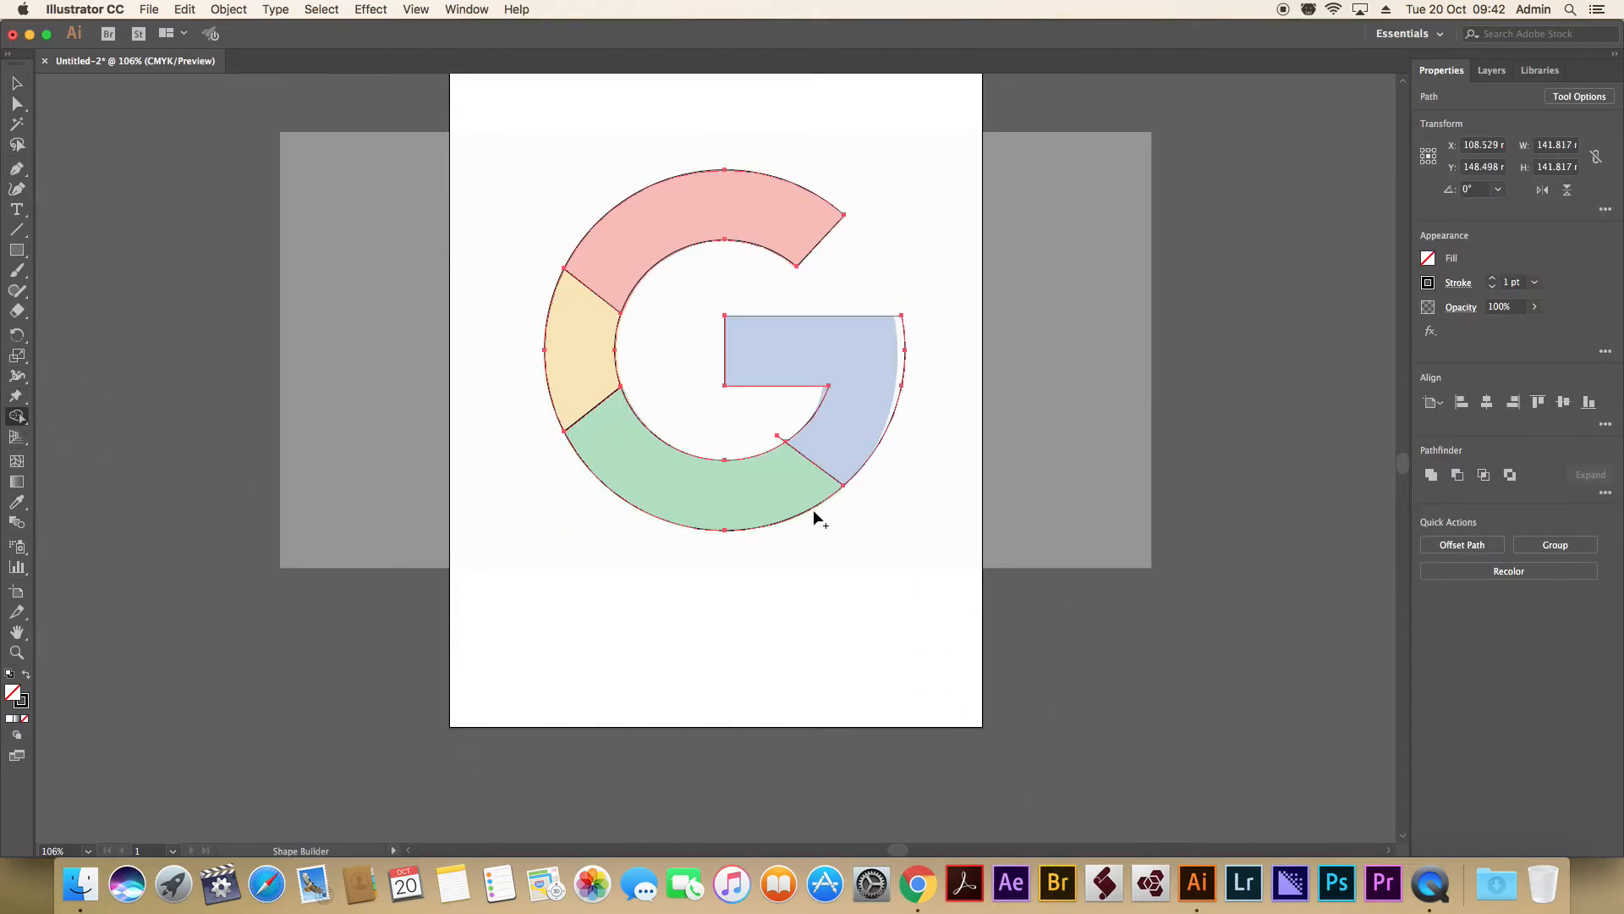
drag(786, 416, 738, 440)
Shift the blue shape's outer corner and outer curve anchor points inward to match the outer edge of the reference.
click(17, 103)
click(895, 294)
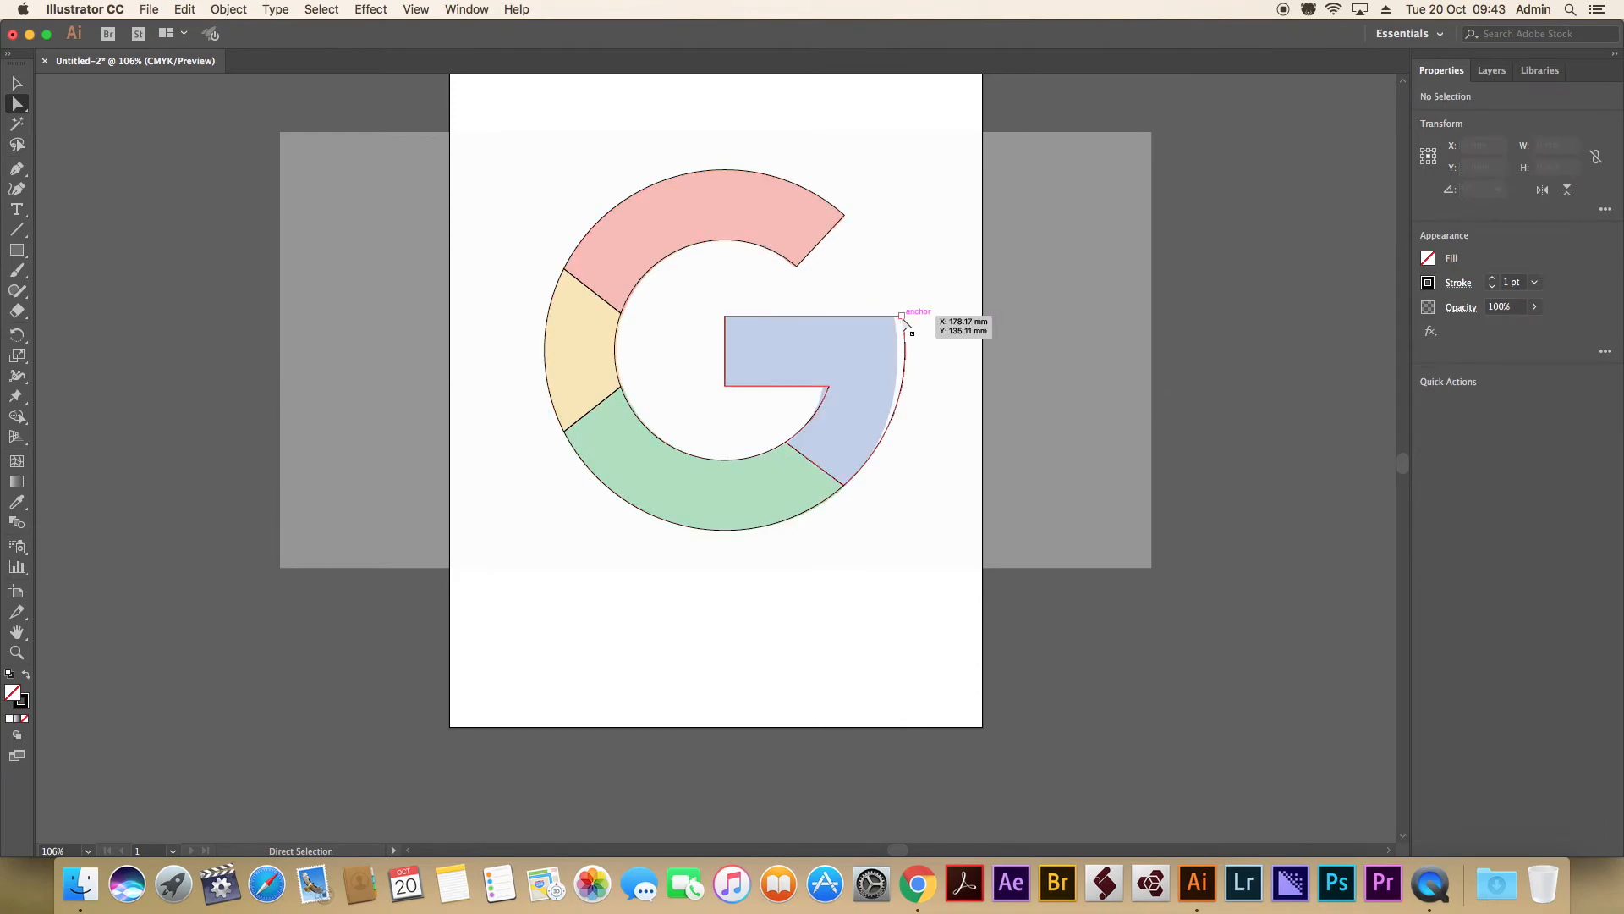
click(901, 316)
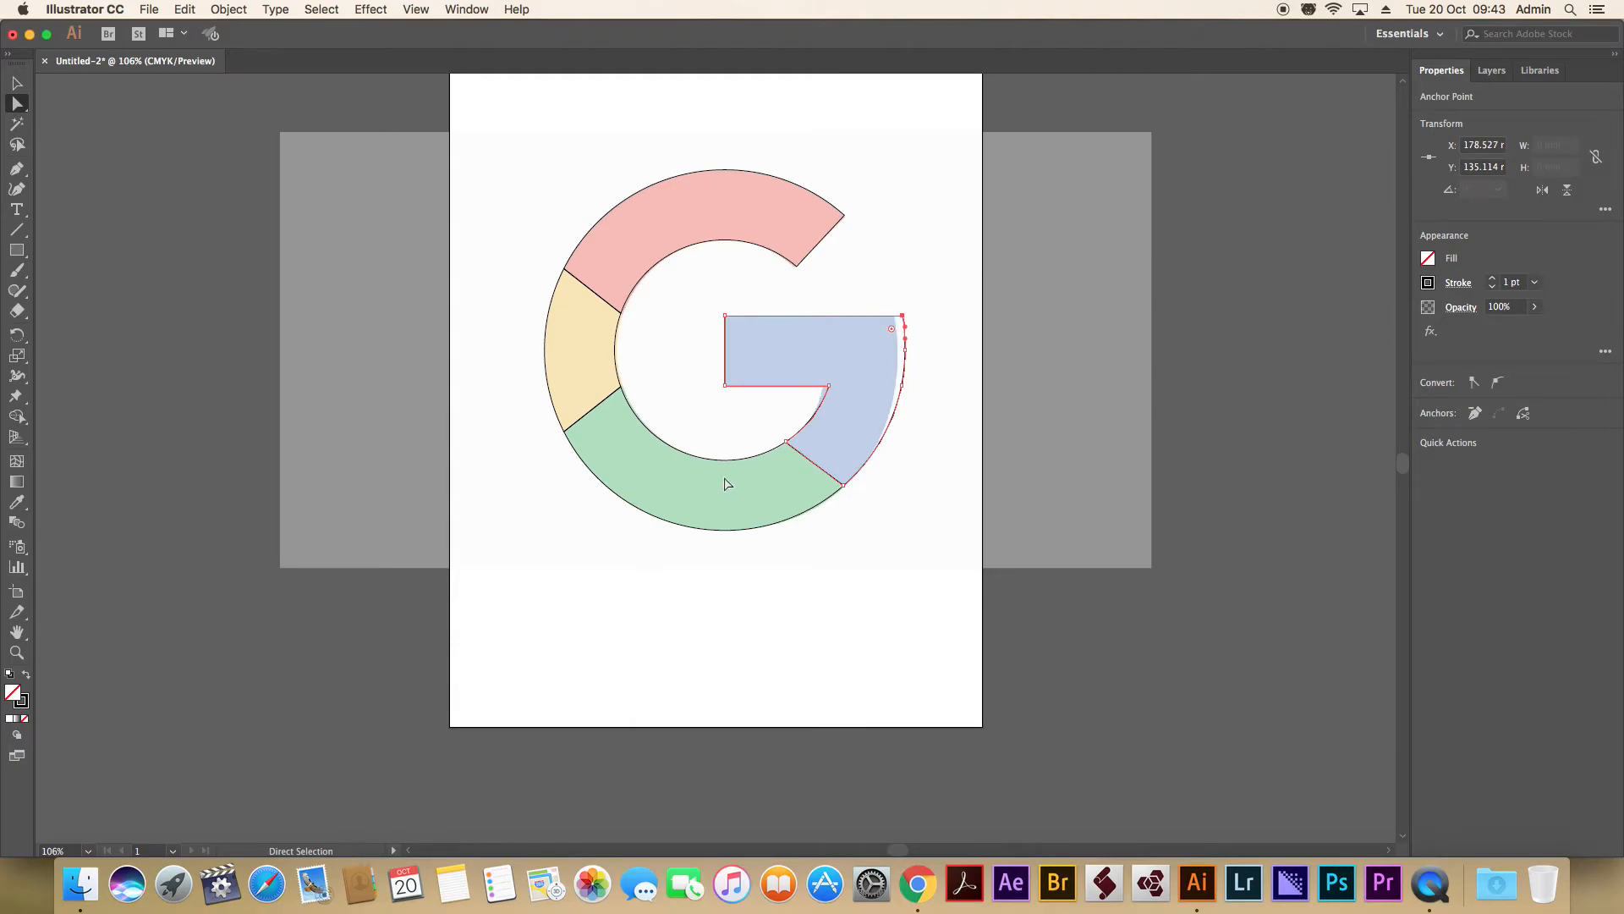
drag(935, 285, 899, 442)
key(Left)
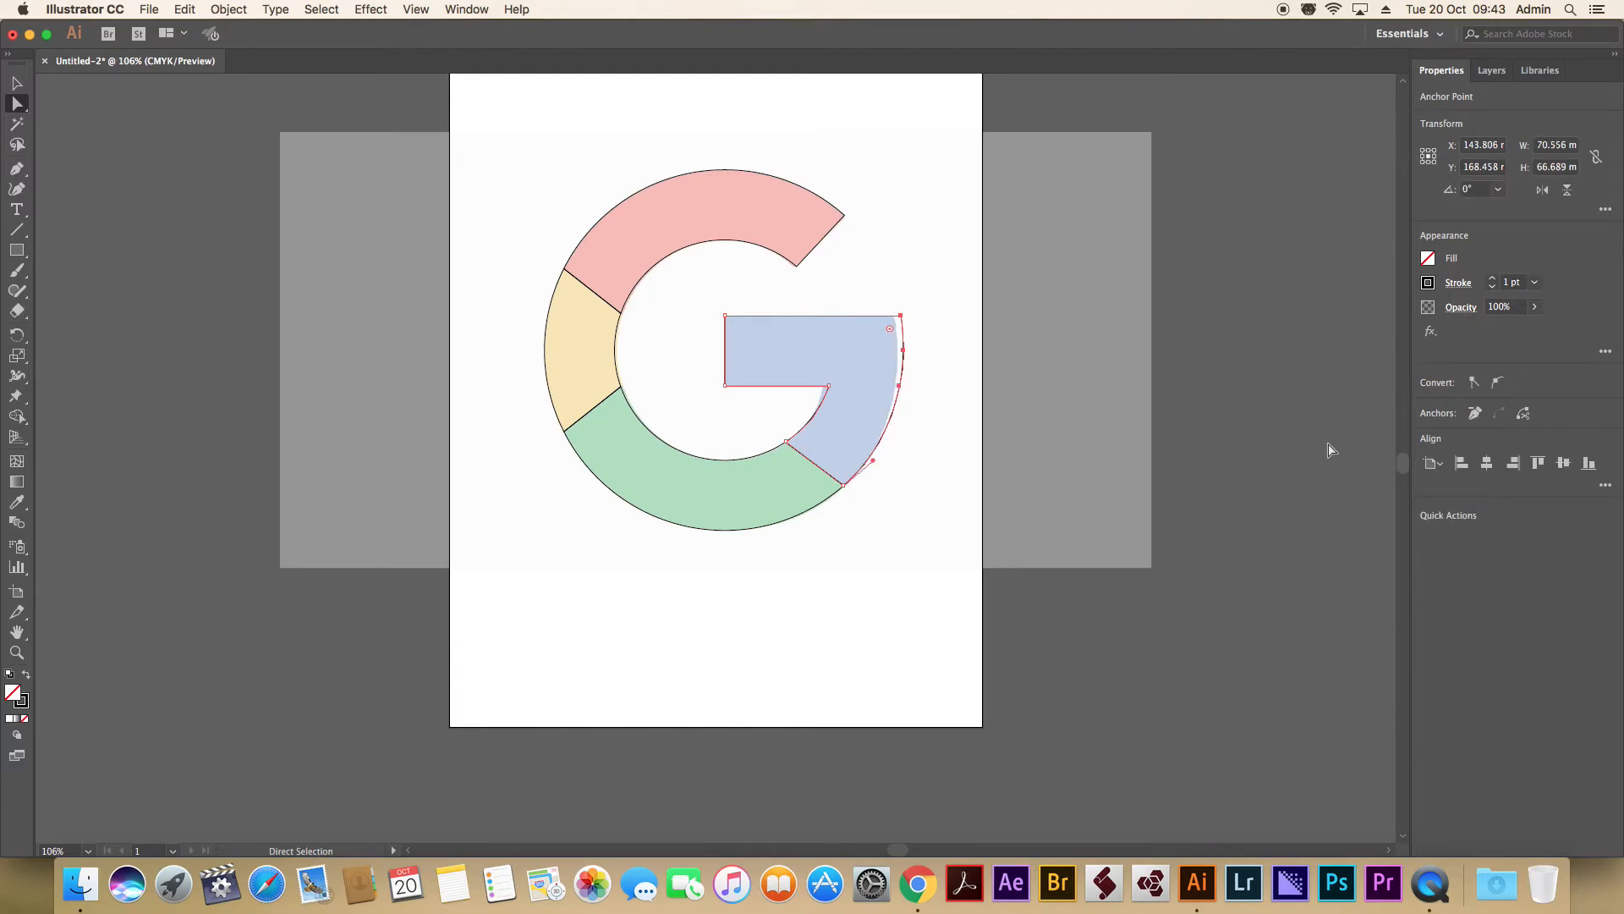
key(Left)
key(Left)
key(Left)
click(954, 324)
drag(889, 302, 923, 334)
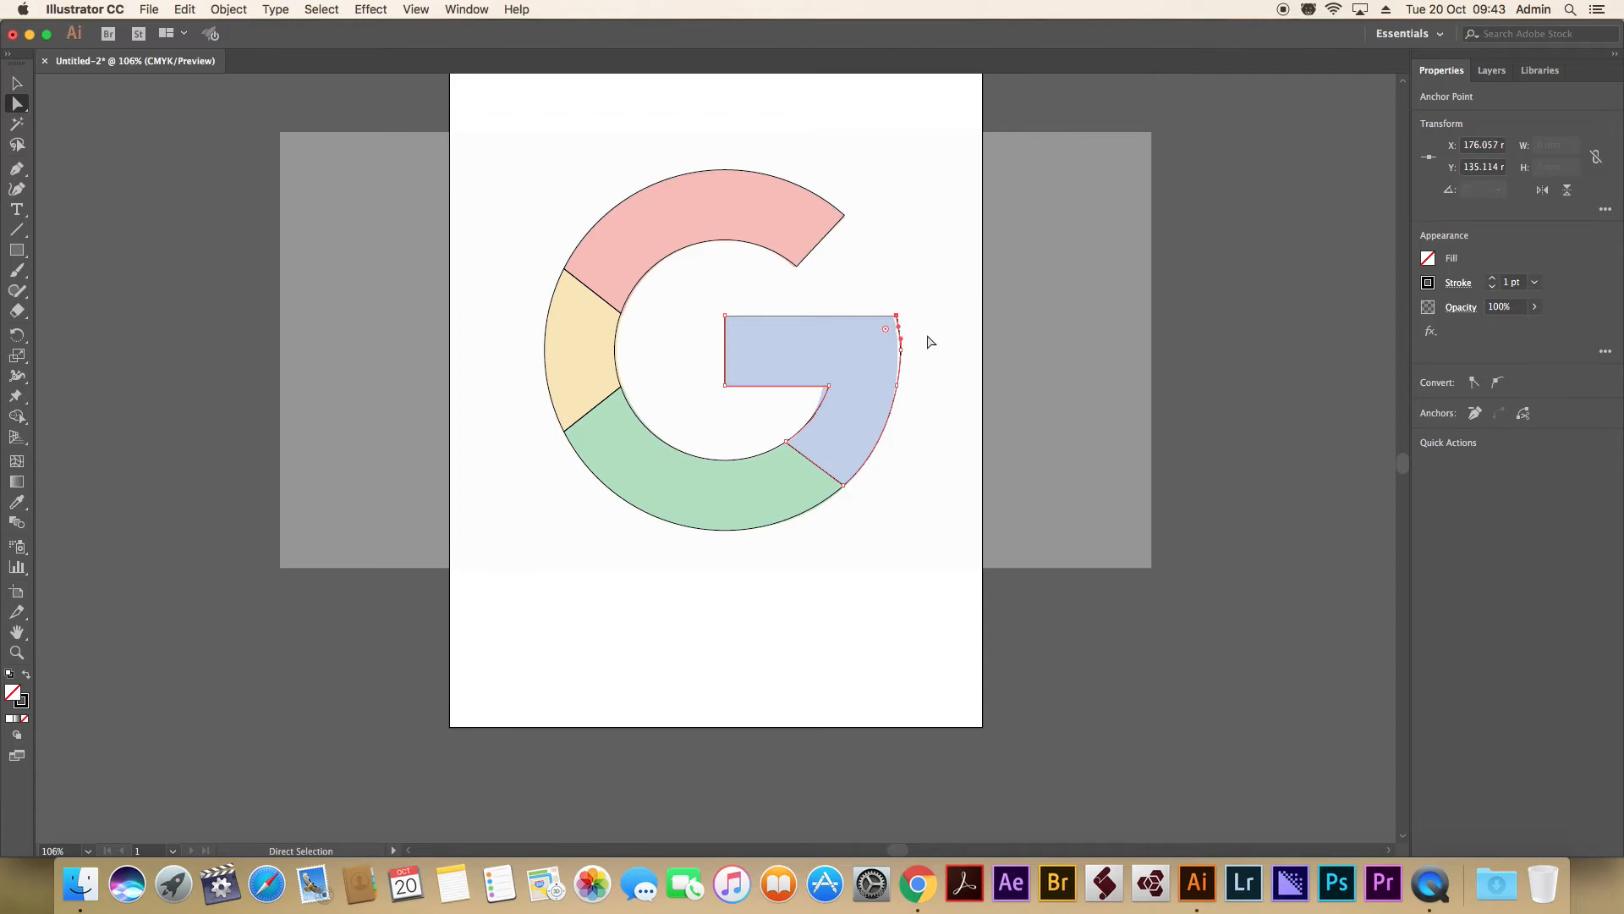
drag(909, 341, 894, 359)
click(934, 222)
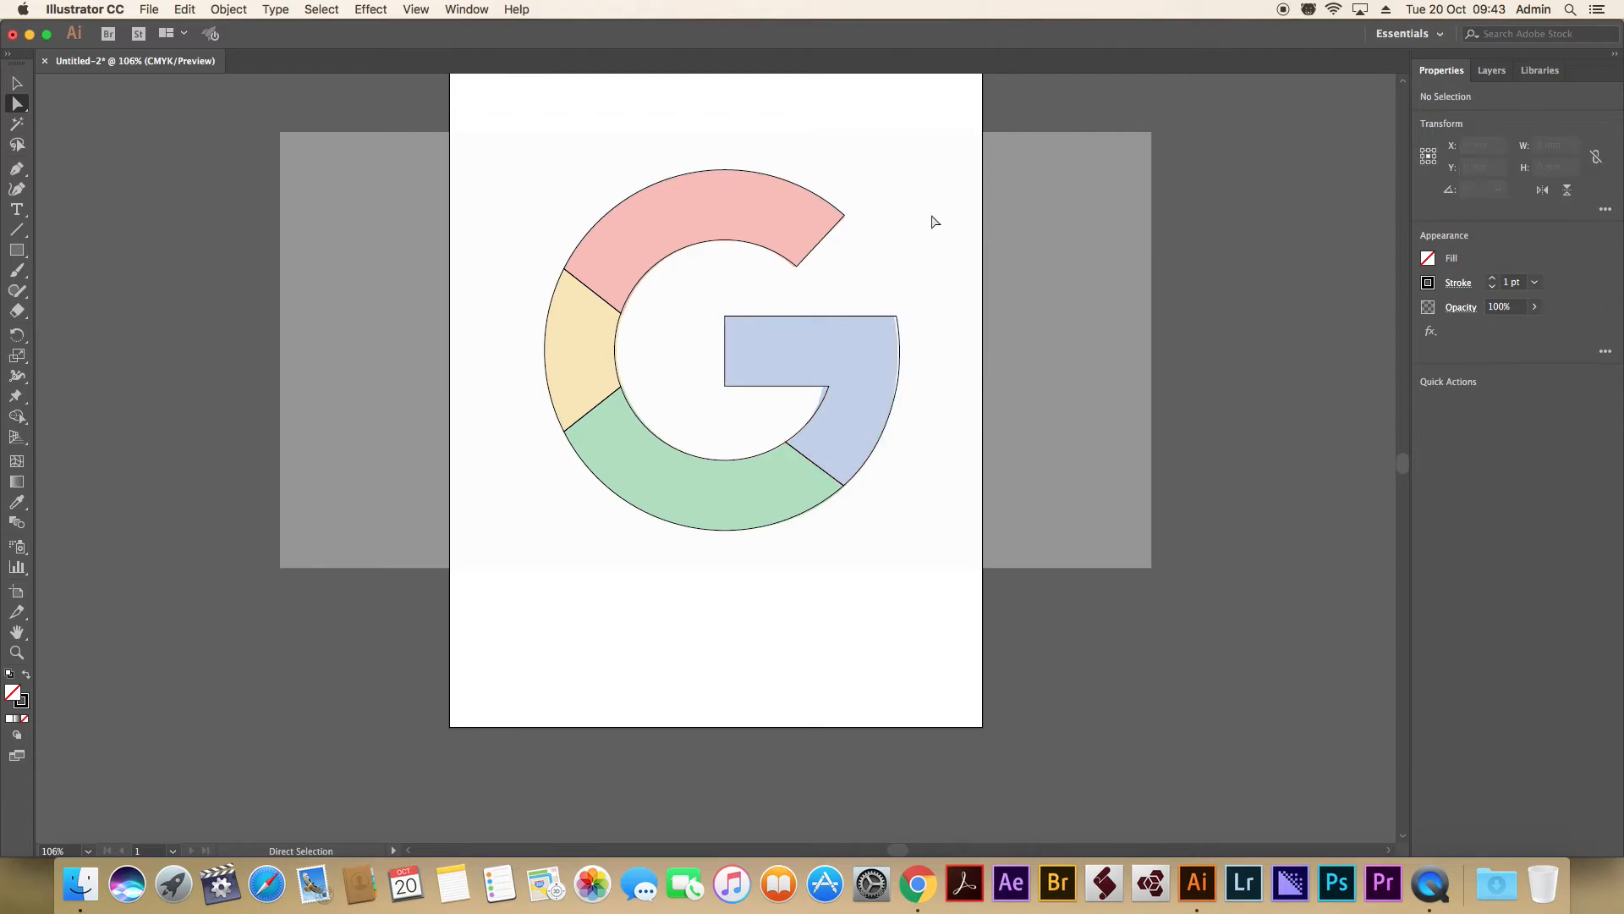
Nudge the anchor point where the blue bar meets the inner arc slightly left to match the reference.
drag(805, 401, 837, 378)
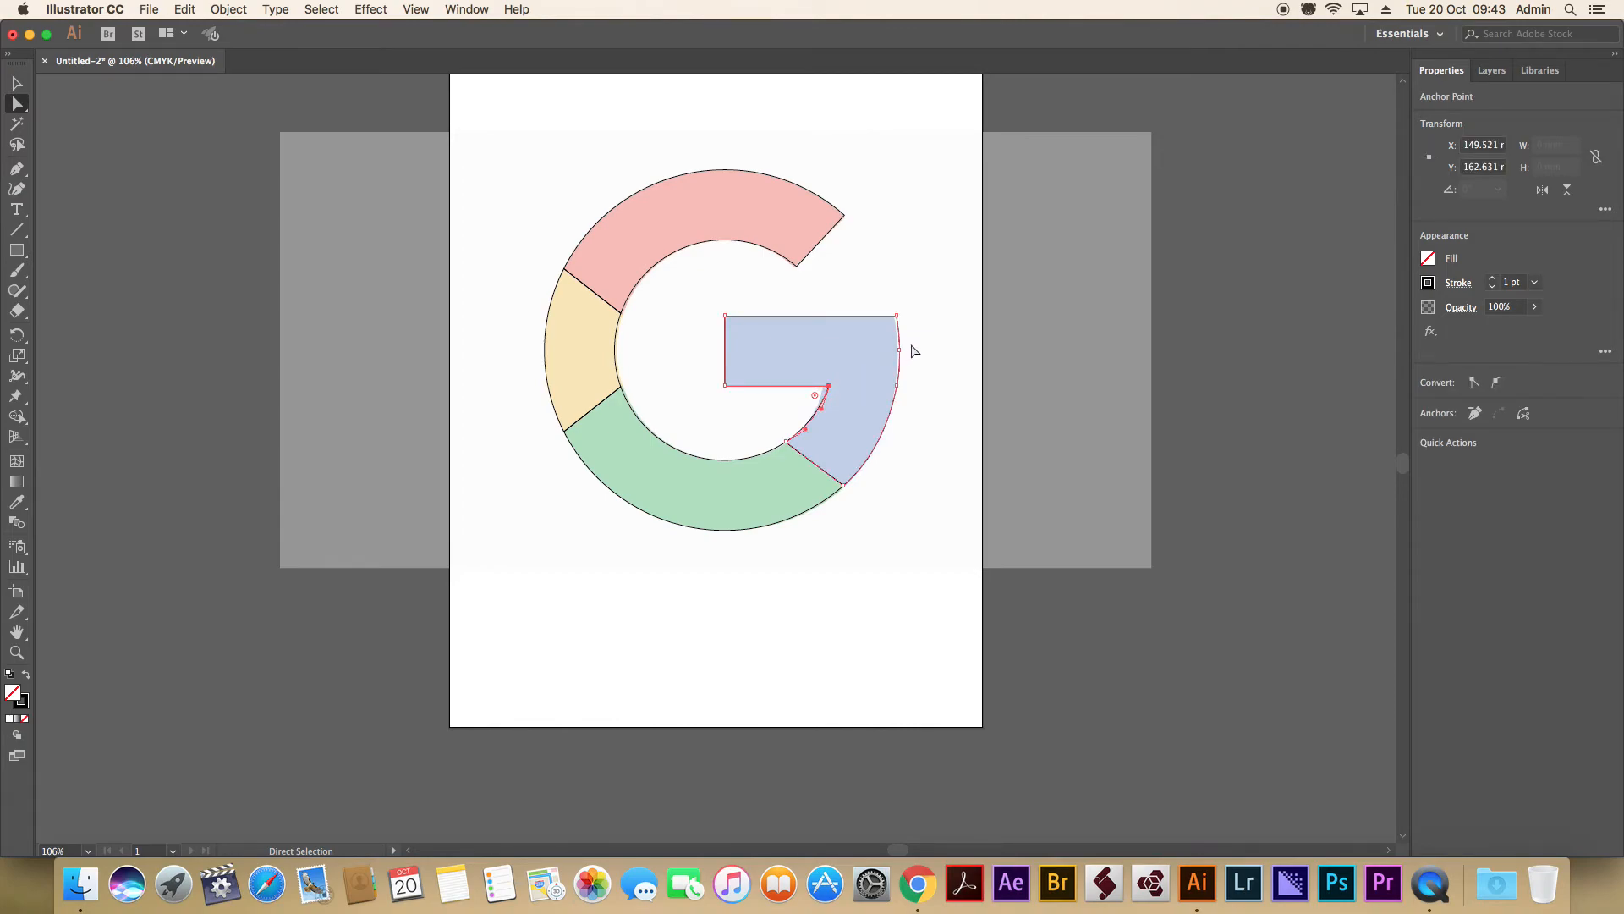
key(Left)
click(932, 254)
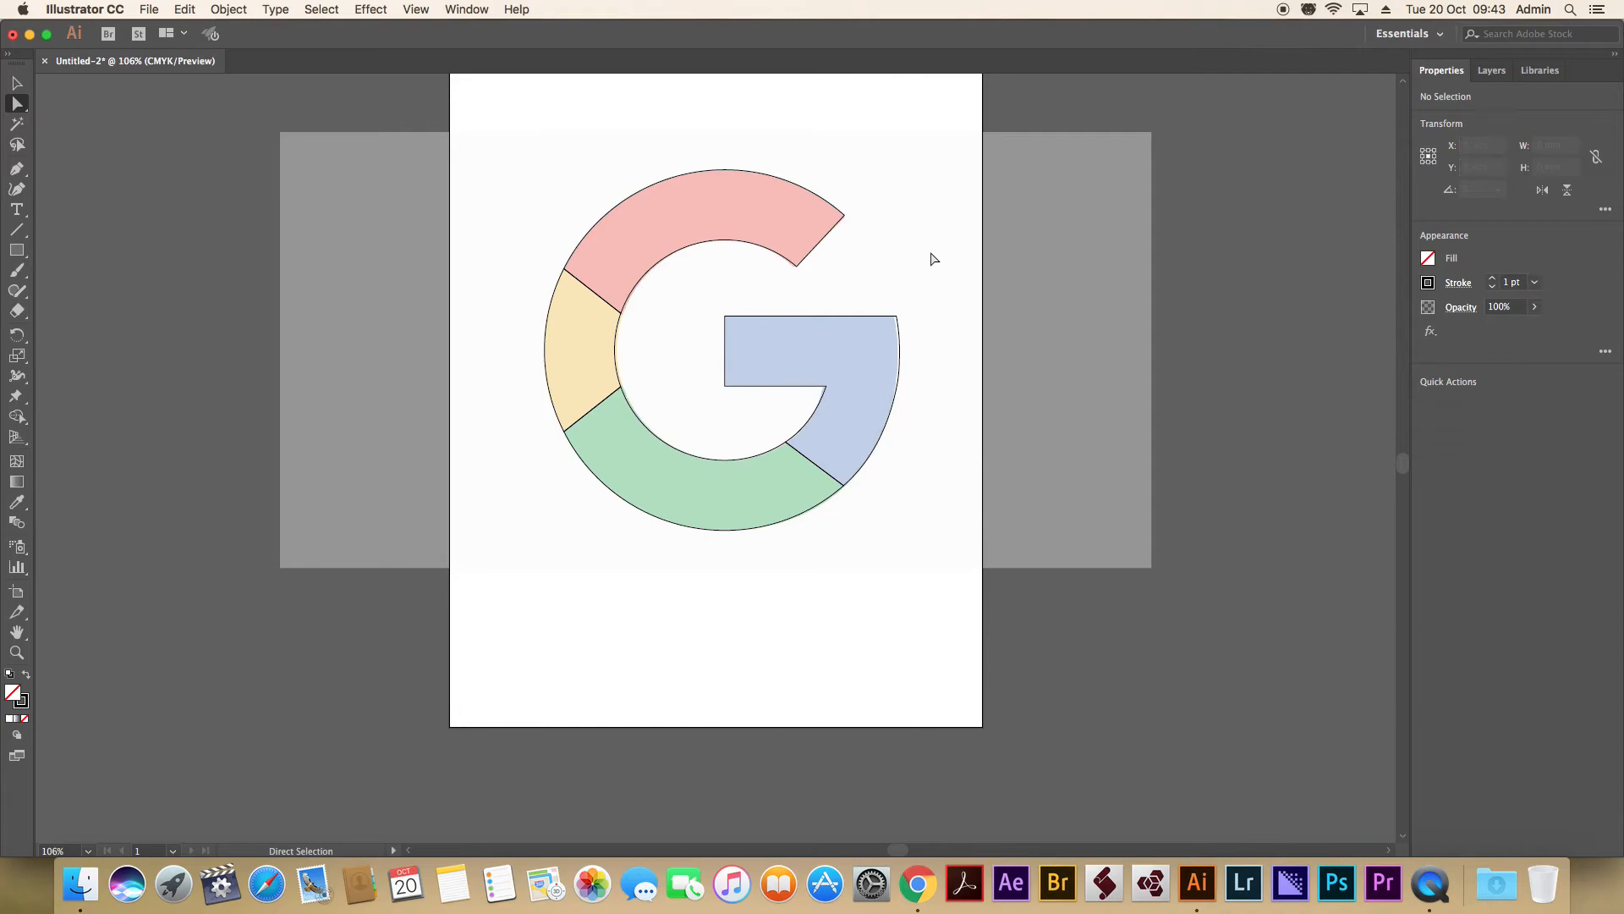
Move the entire traced G outline off the reference logo to the empty area on its right.
drag(509, 131, 902, 604)
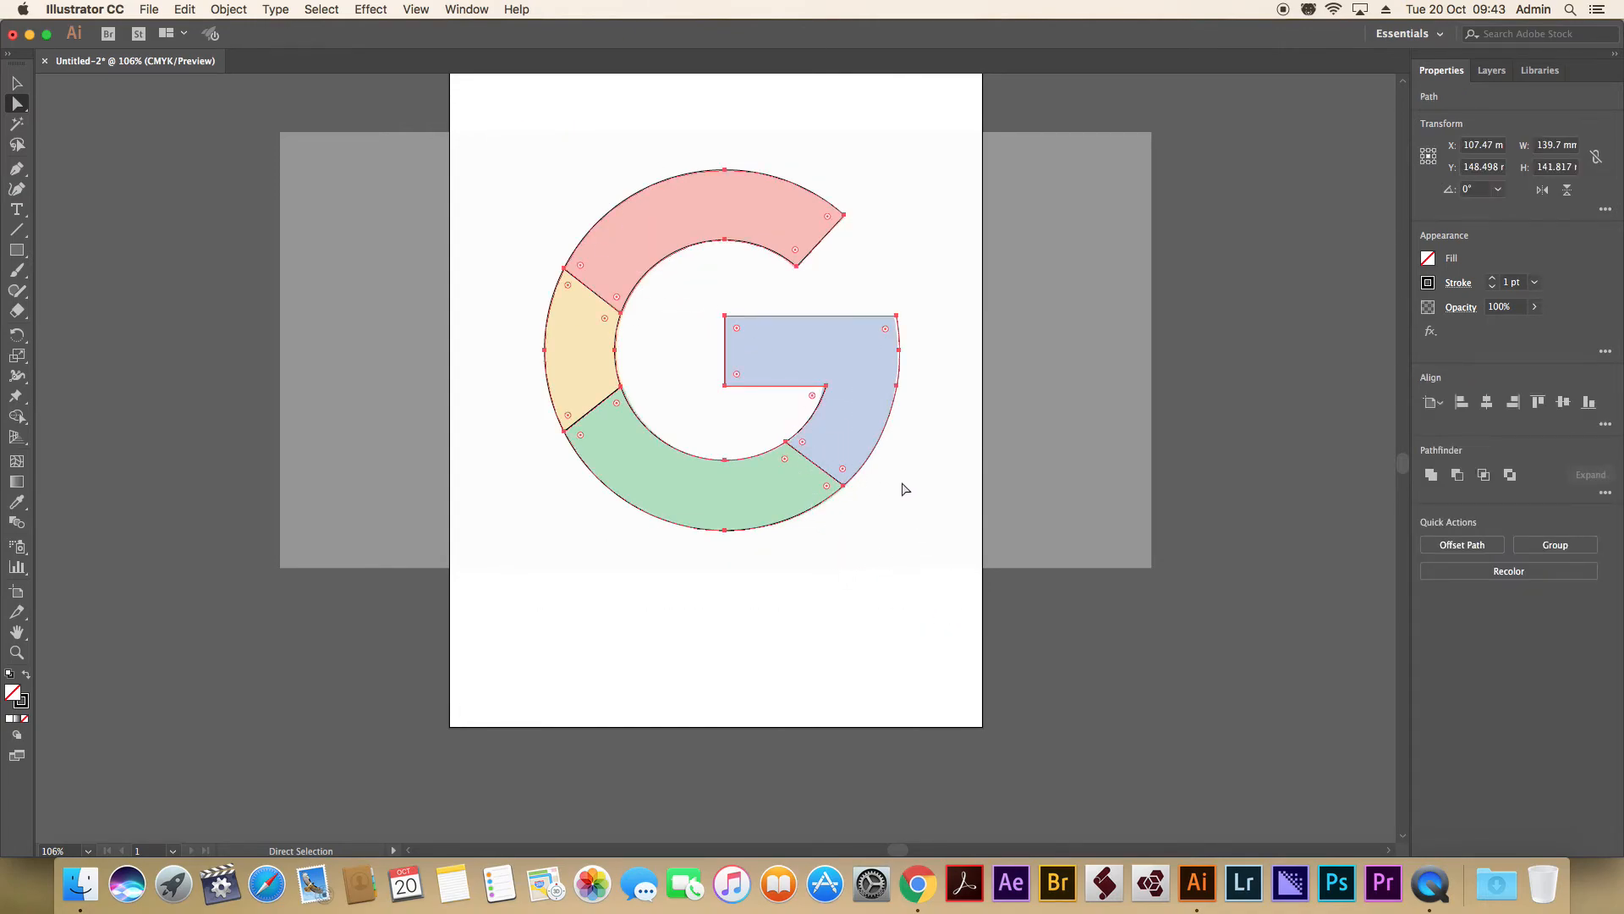
key(v)
drag(878, 442, 1259, 457)
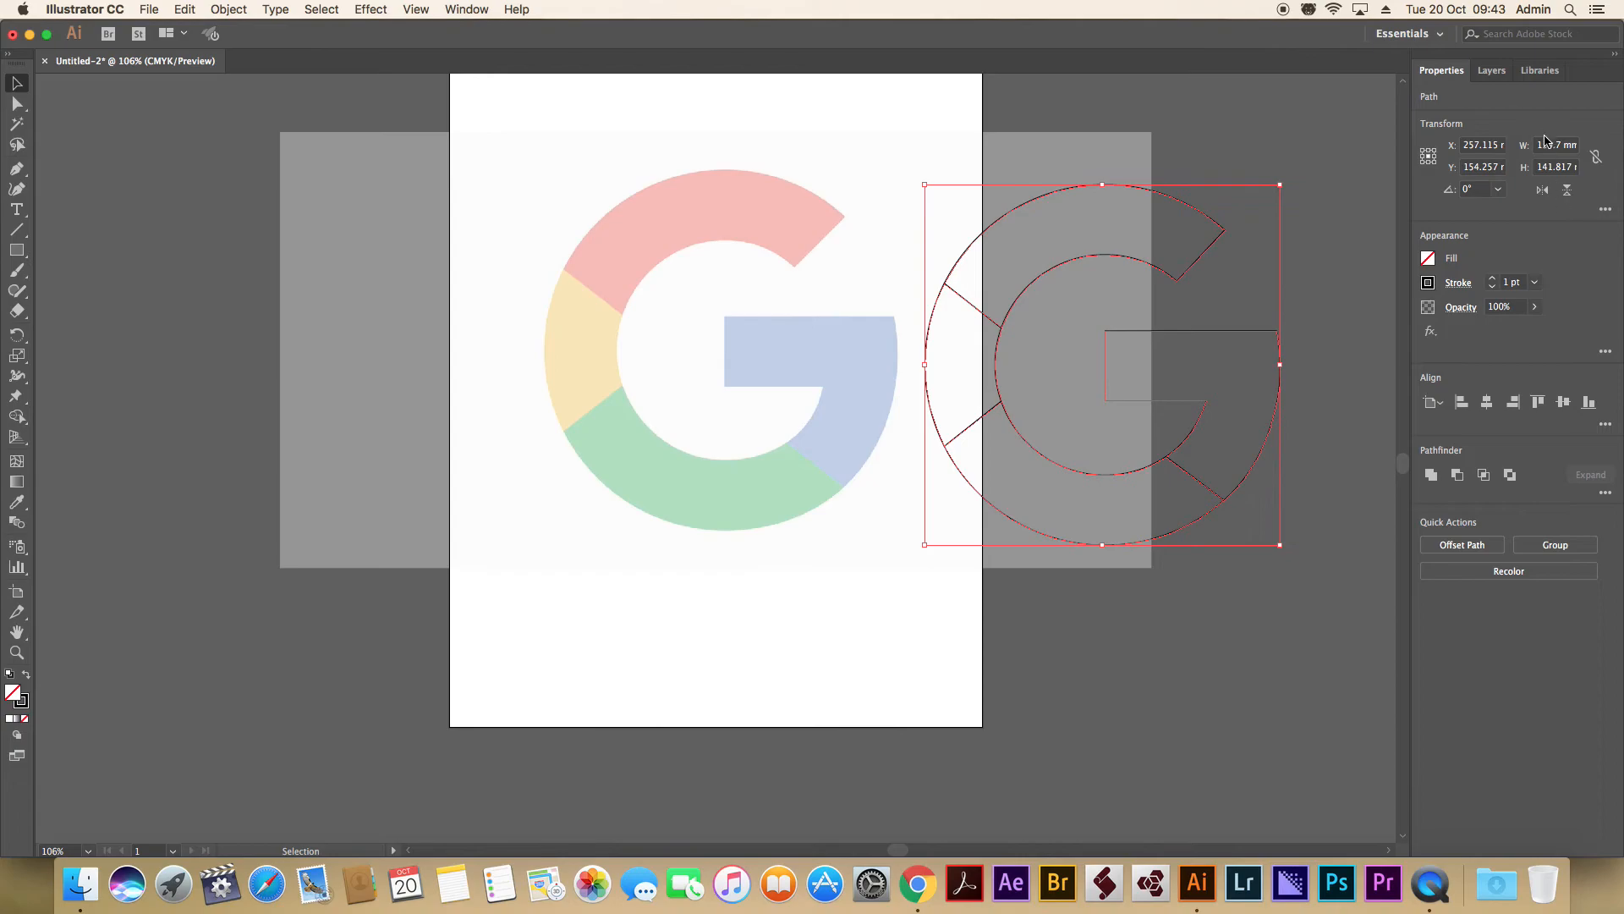
Unlock Layer 1 and set the reference image's opacity to 100%.
click(1491, 70)
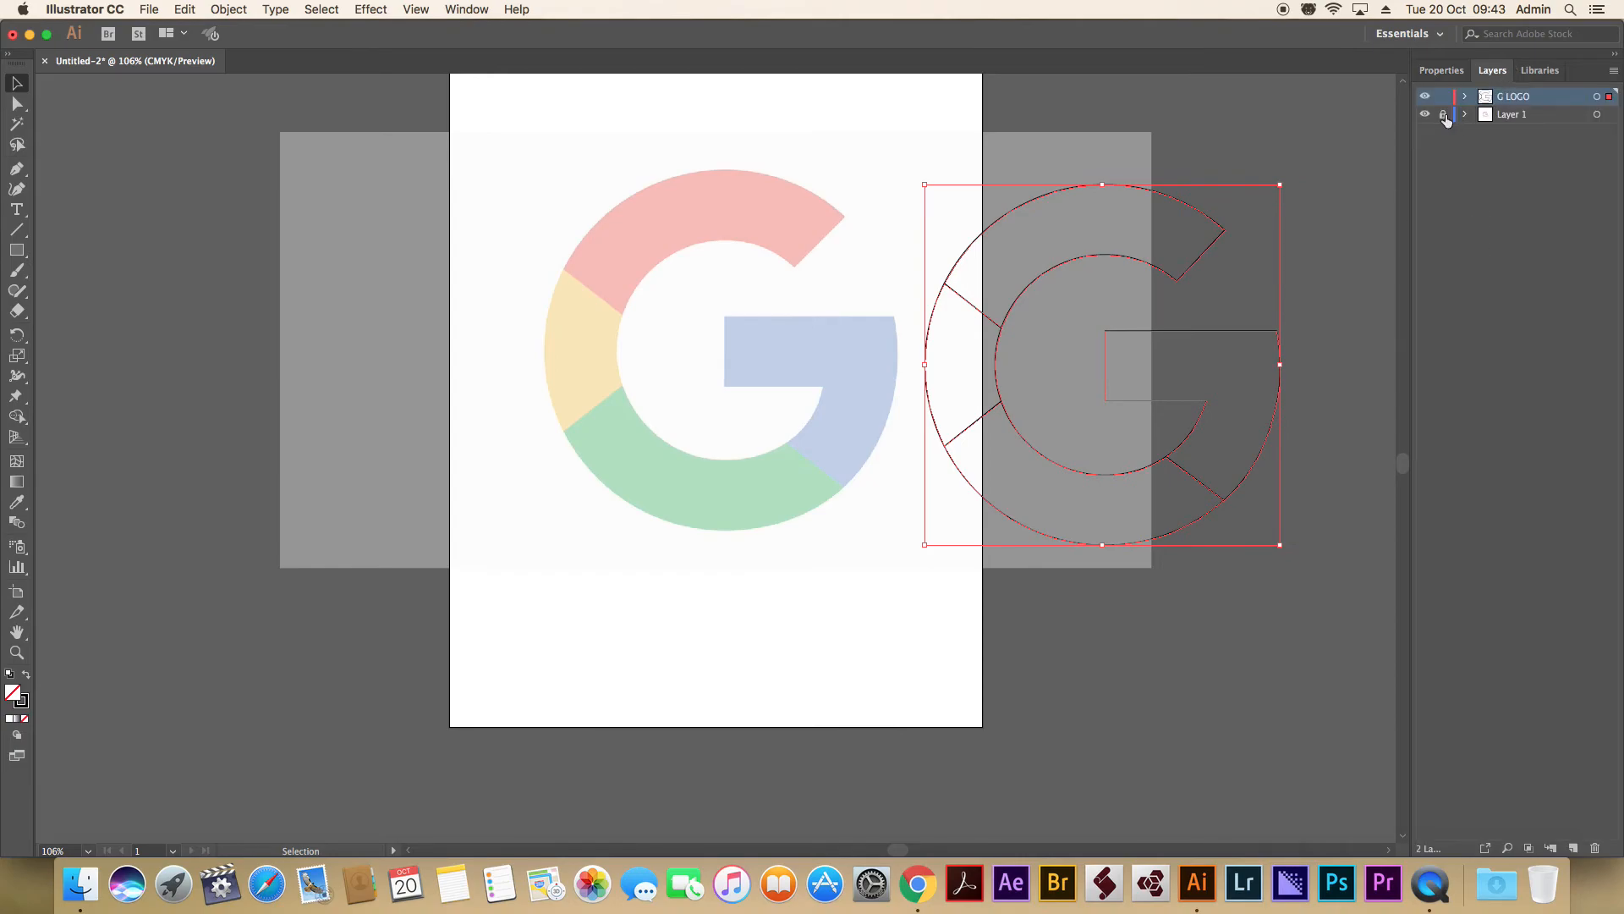
click(1503, 118)
click(739, 247)
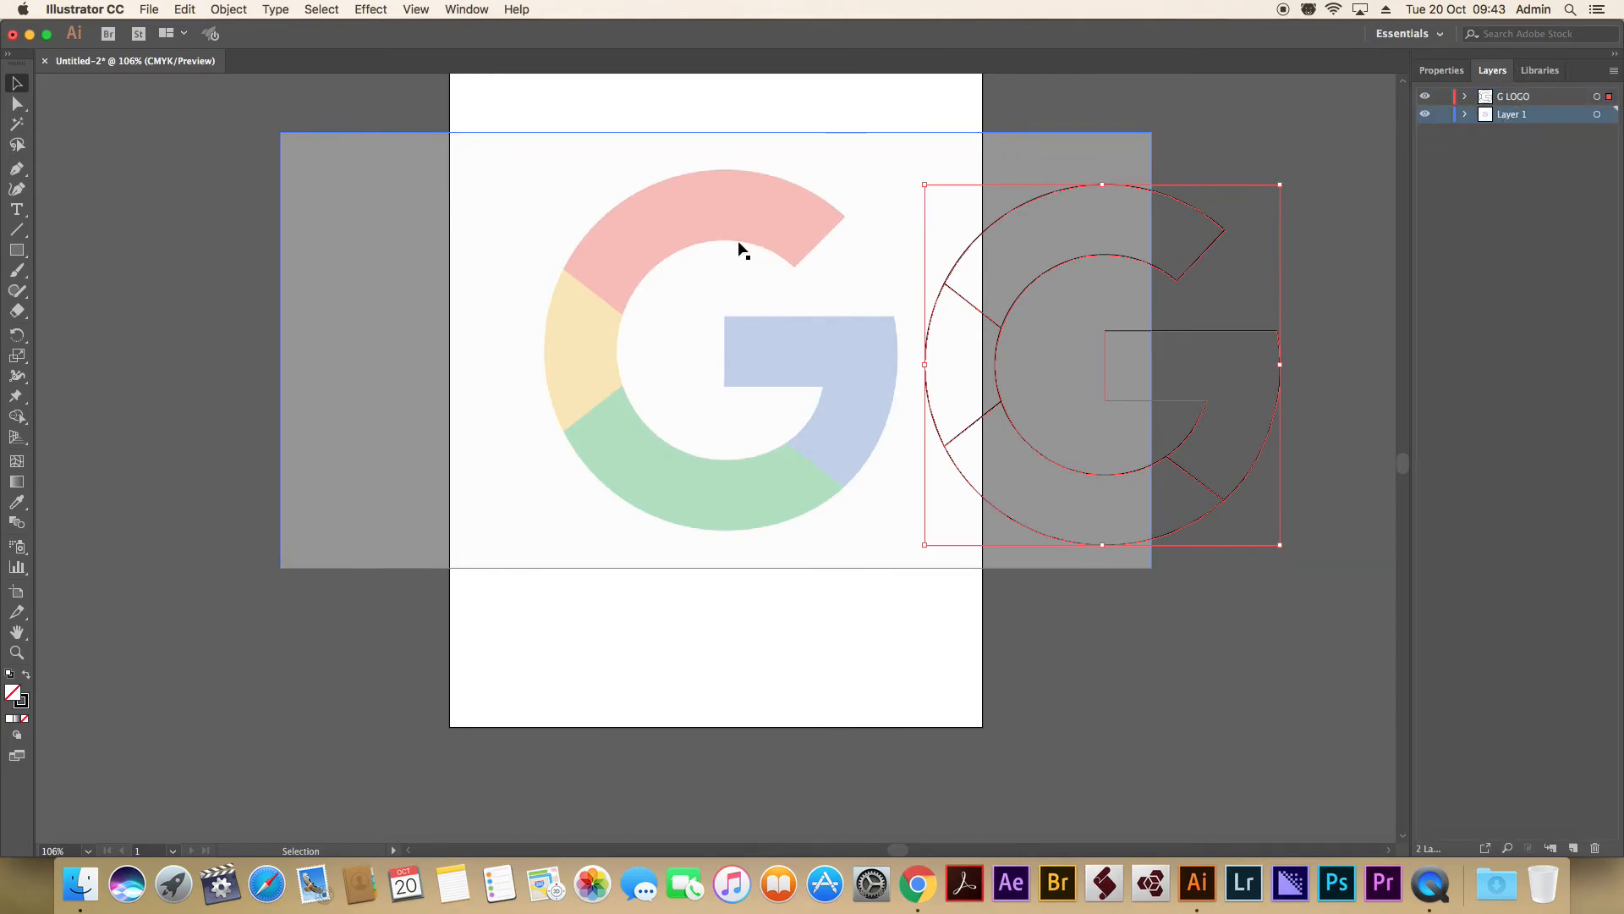
click(1441, 71)
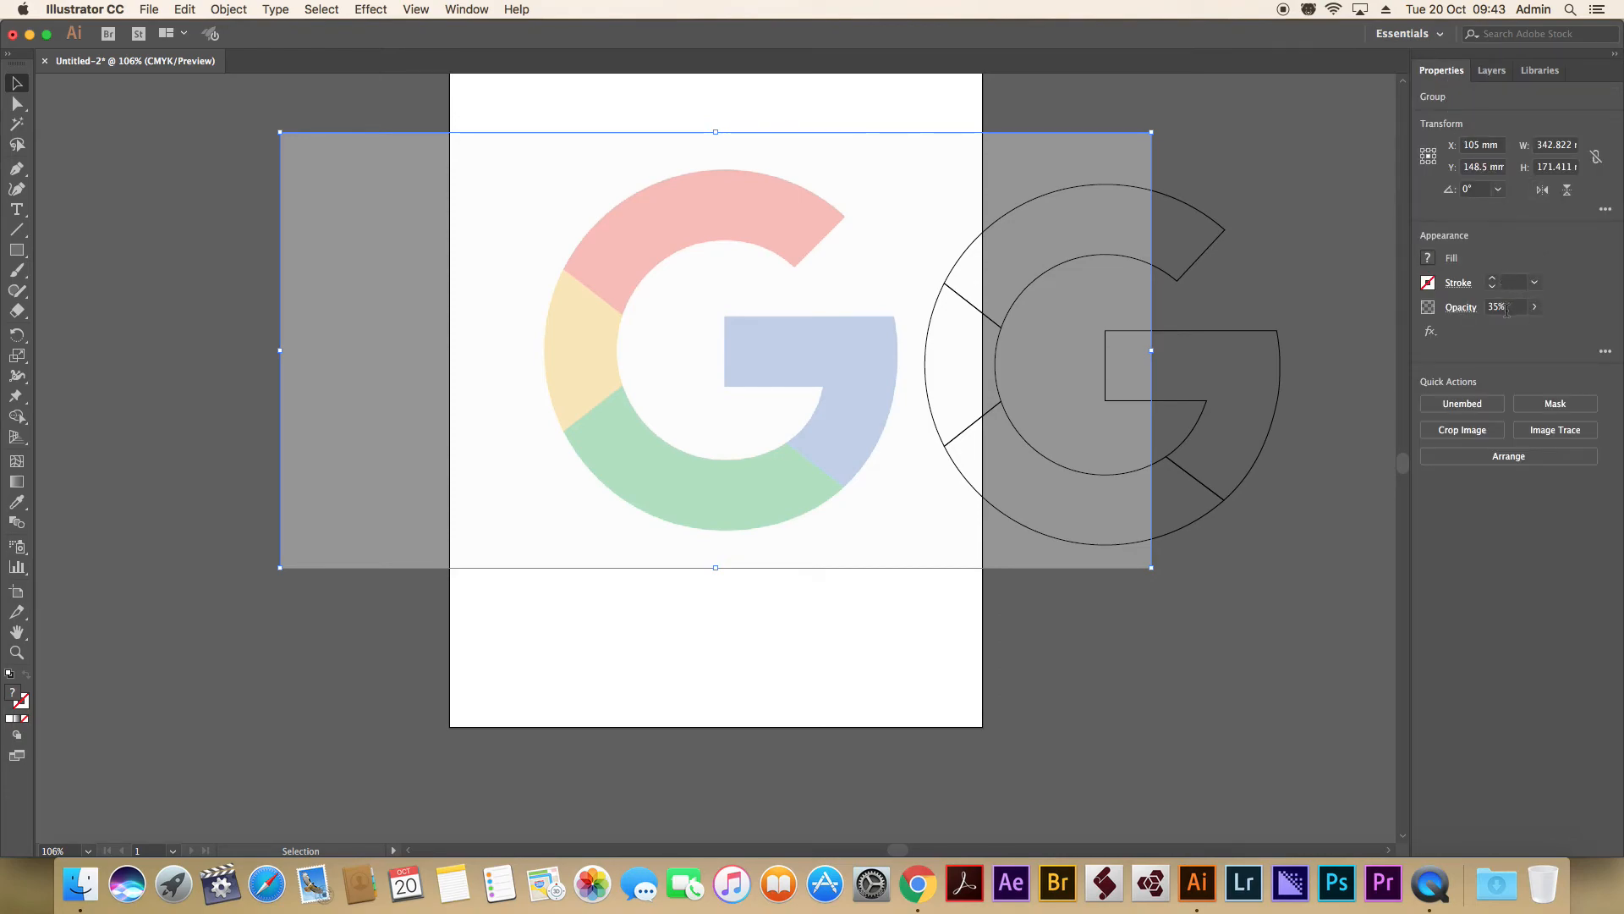
click(1535, 306)
drag(1493, 329, 1580, 336)
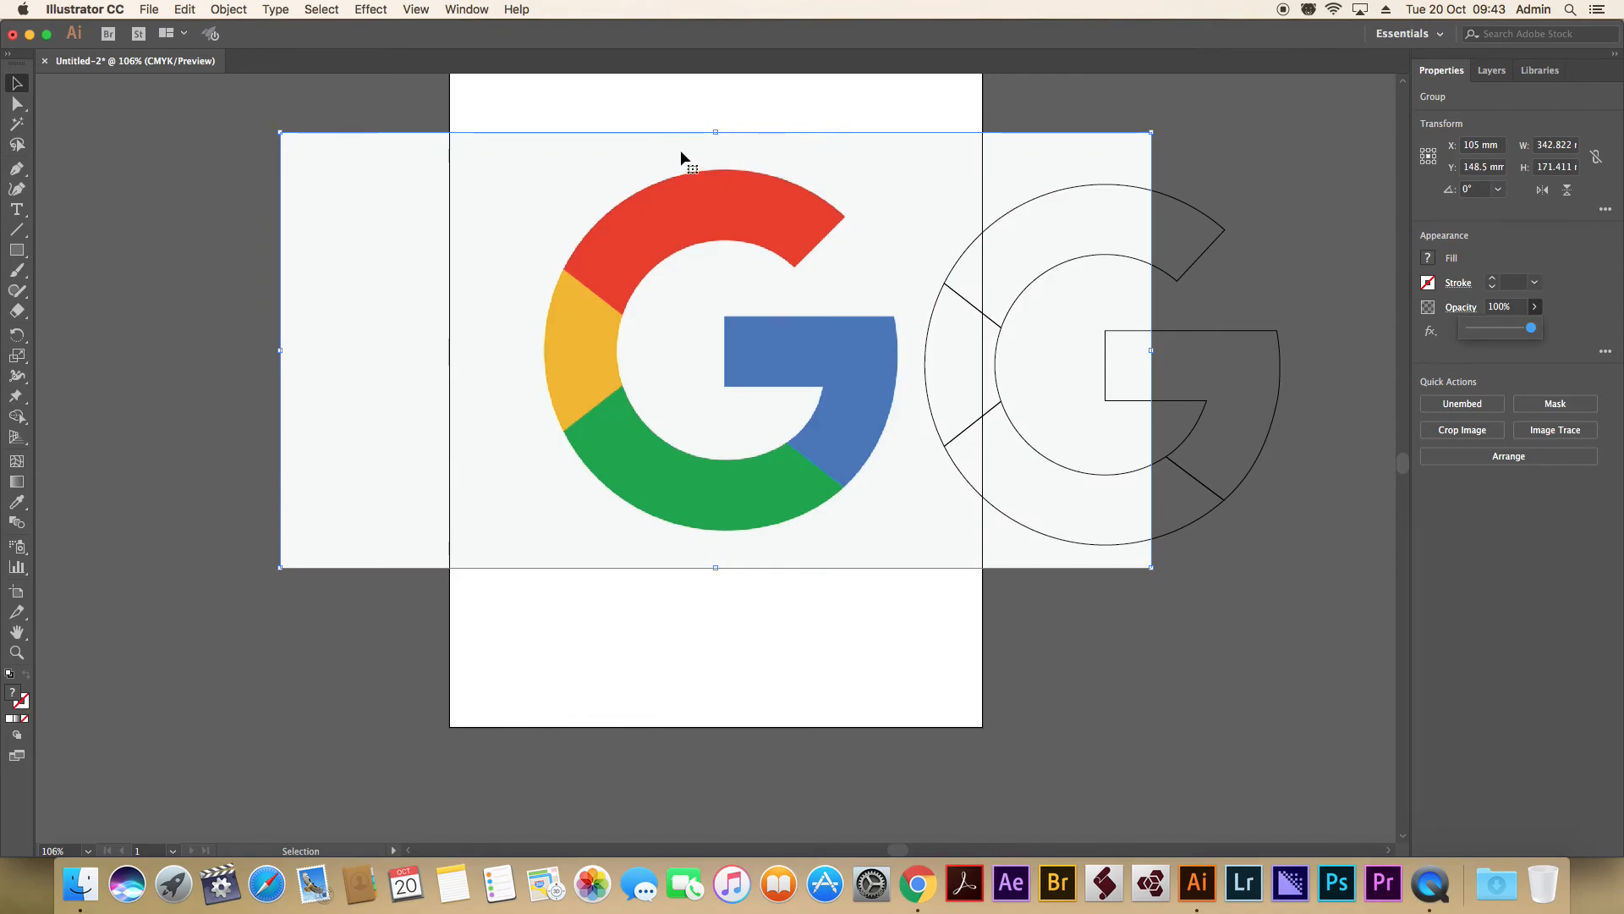
Apply the reference logo's red to the upper arc of the traced G with the Eyedropper.
click(1196, 214)
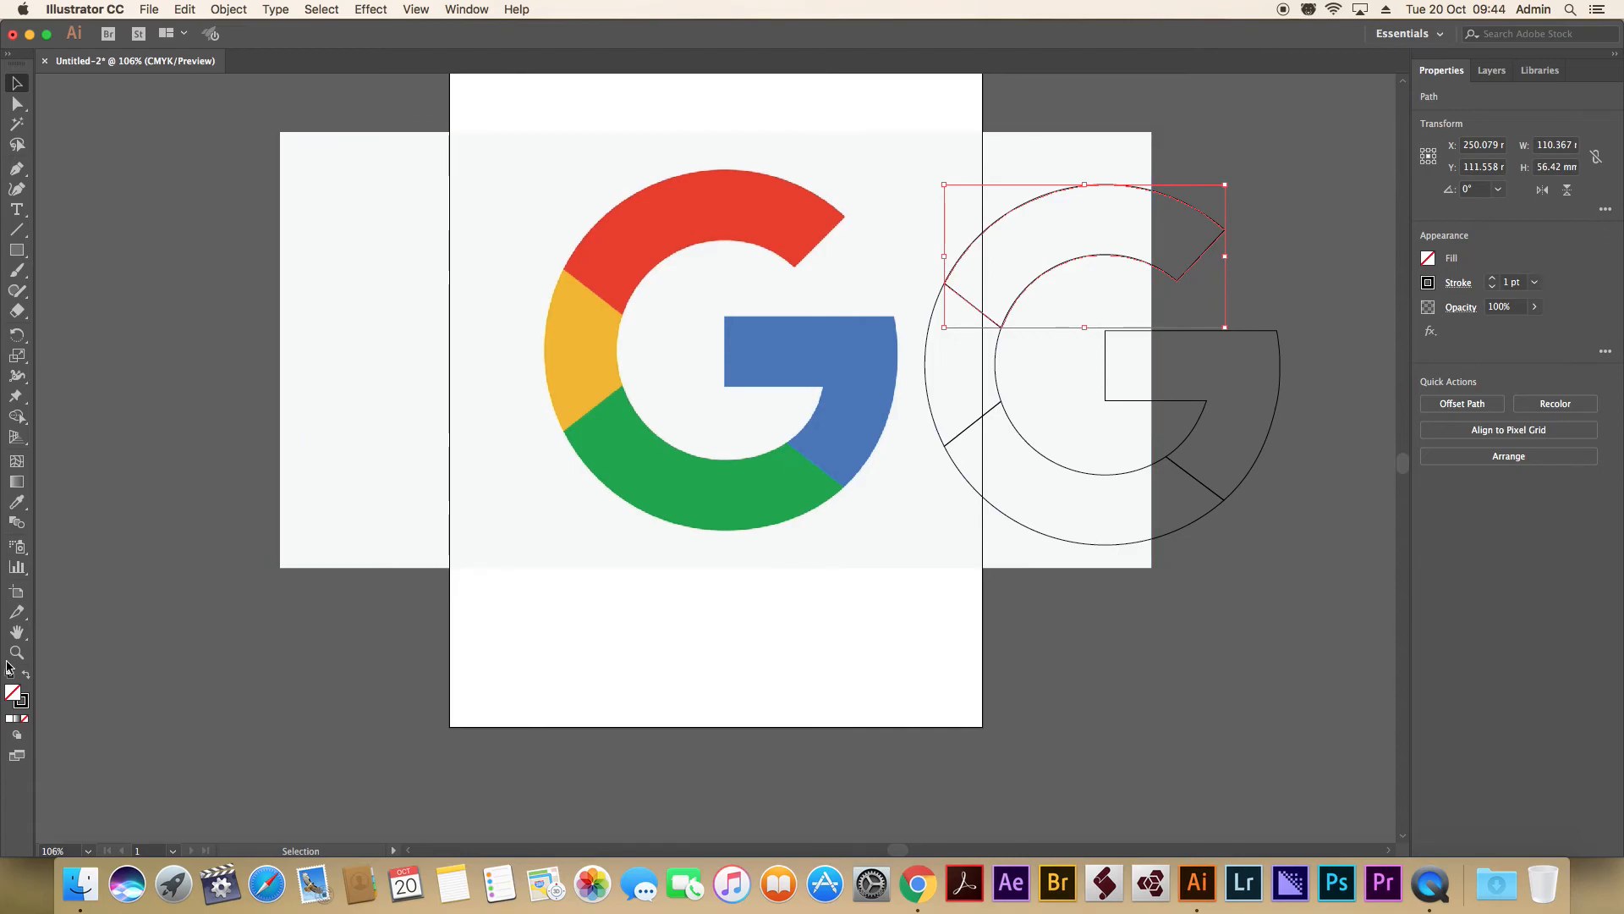
click(17, 505)
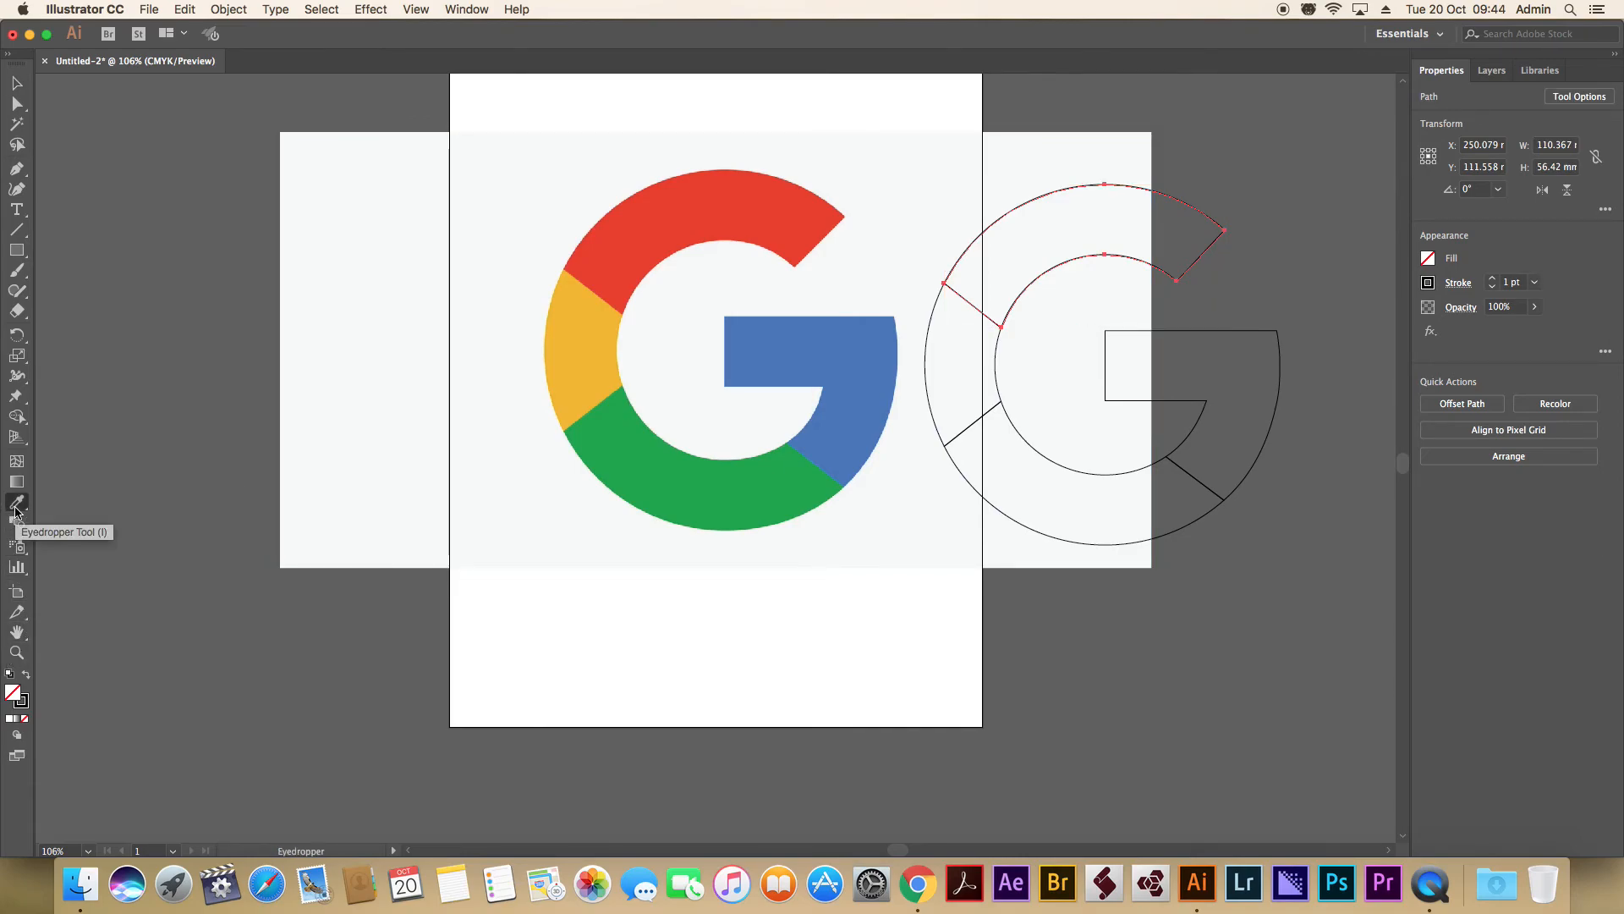
click(681, 211)
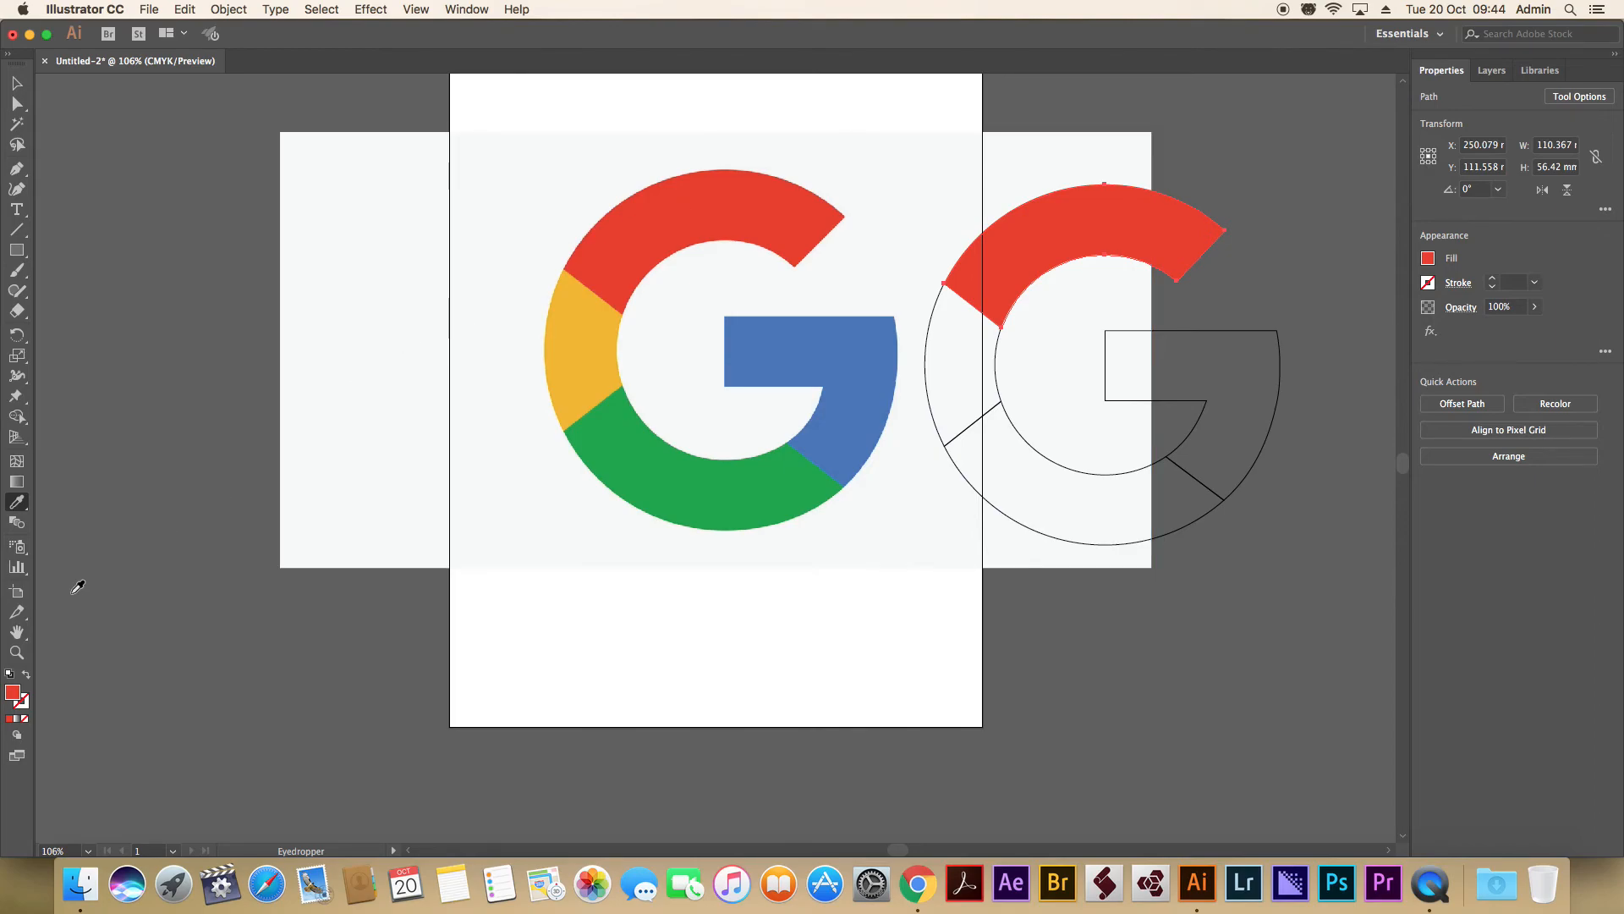
Apply the reference logo's yellow to the left segment of the traced G with the Eyedropper.
click(17, 84)
click(997, 380)
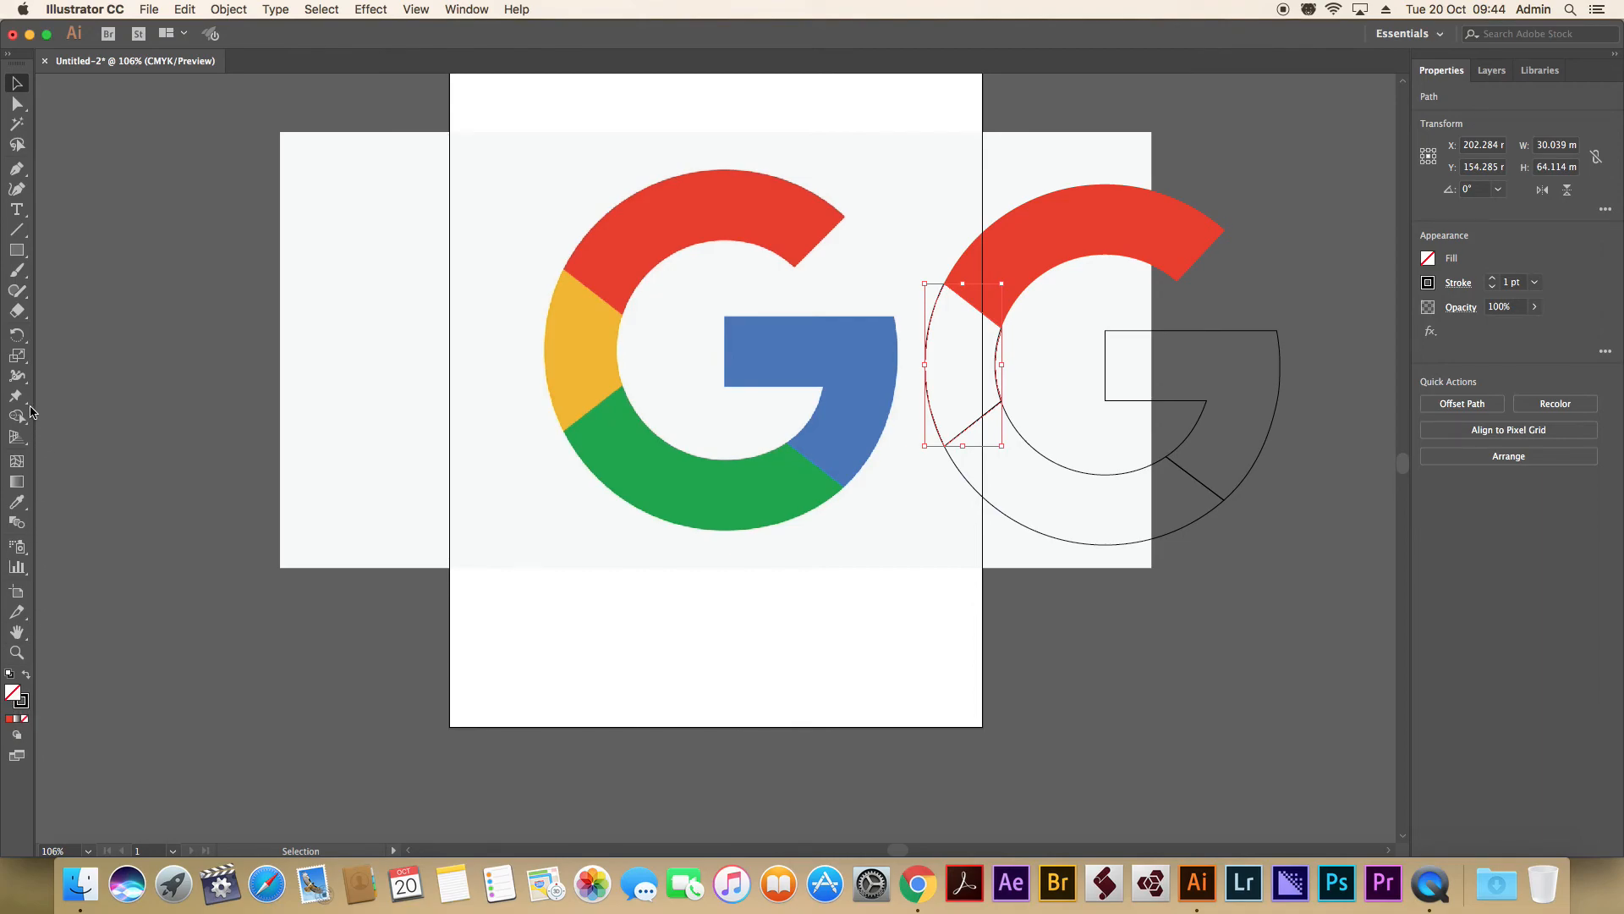
click(17, 501)
click(583, 330)
Apply the reference logo's green to the lower arc of the traced G with the Eyedropper.
click(17, 83)
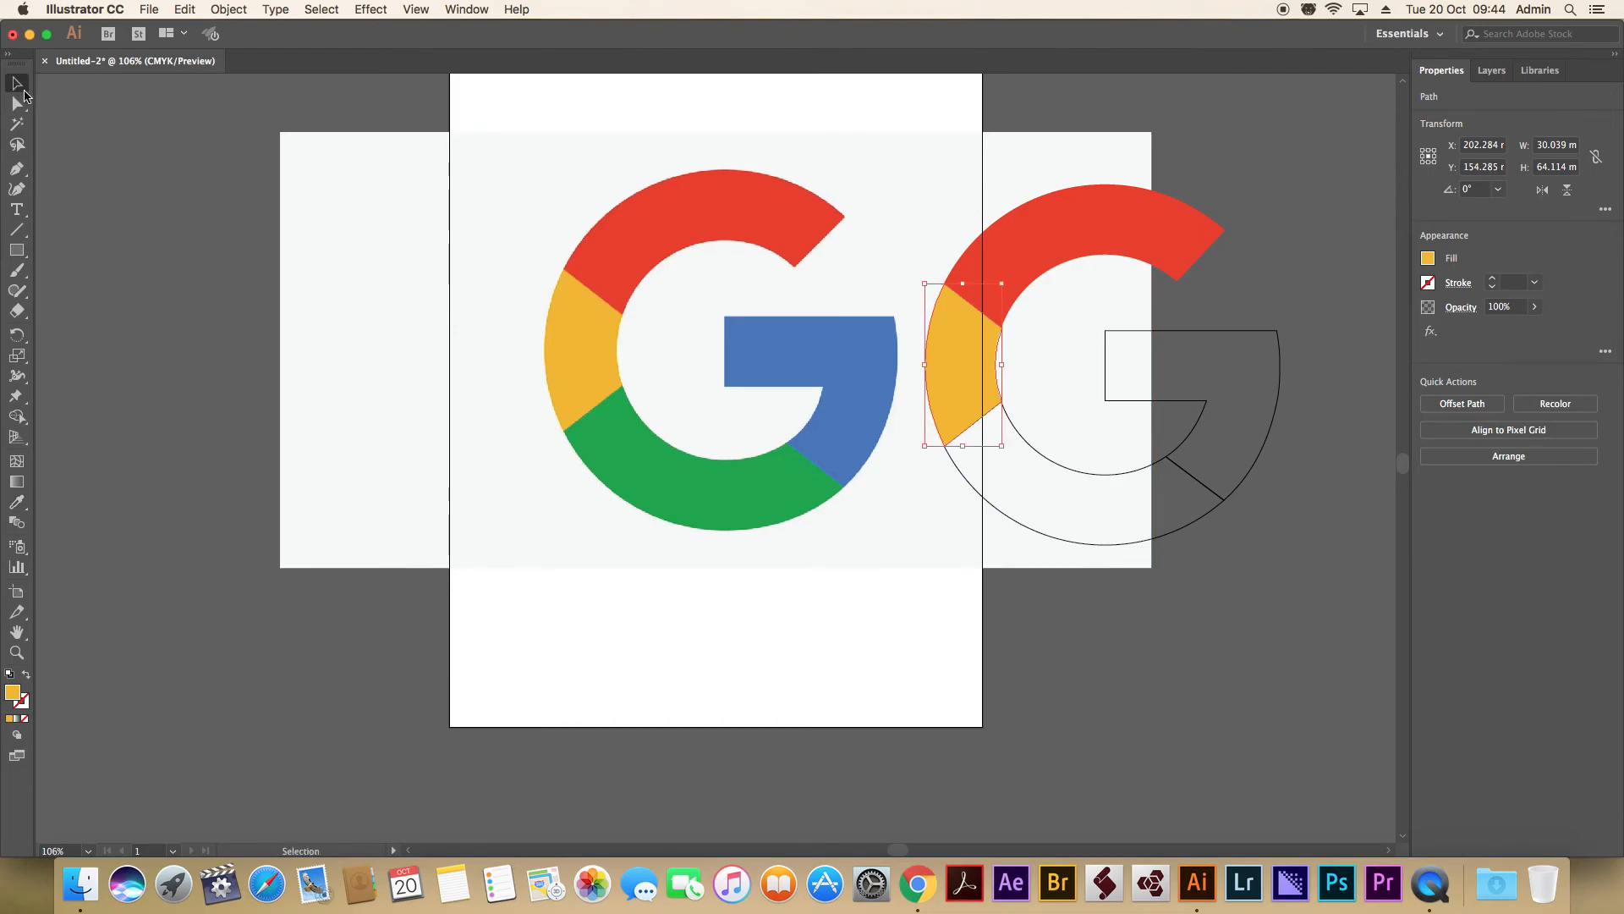
click(1094, 474)
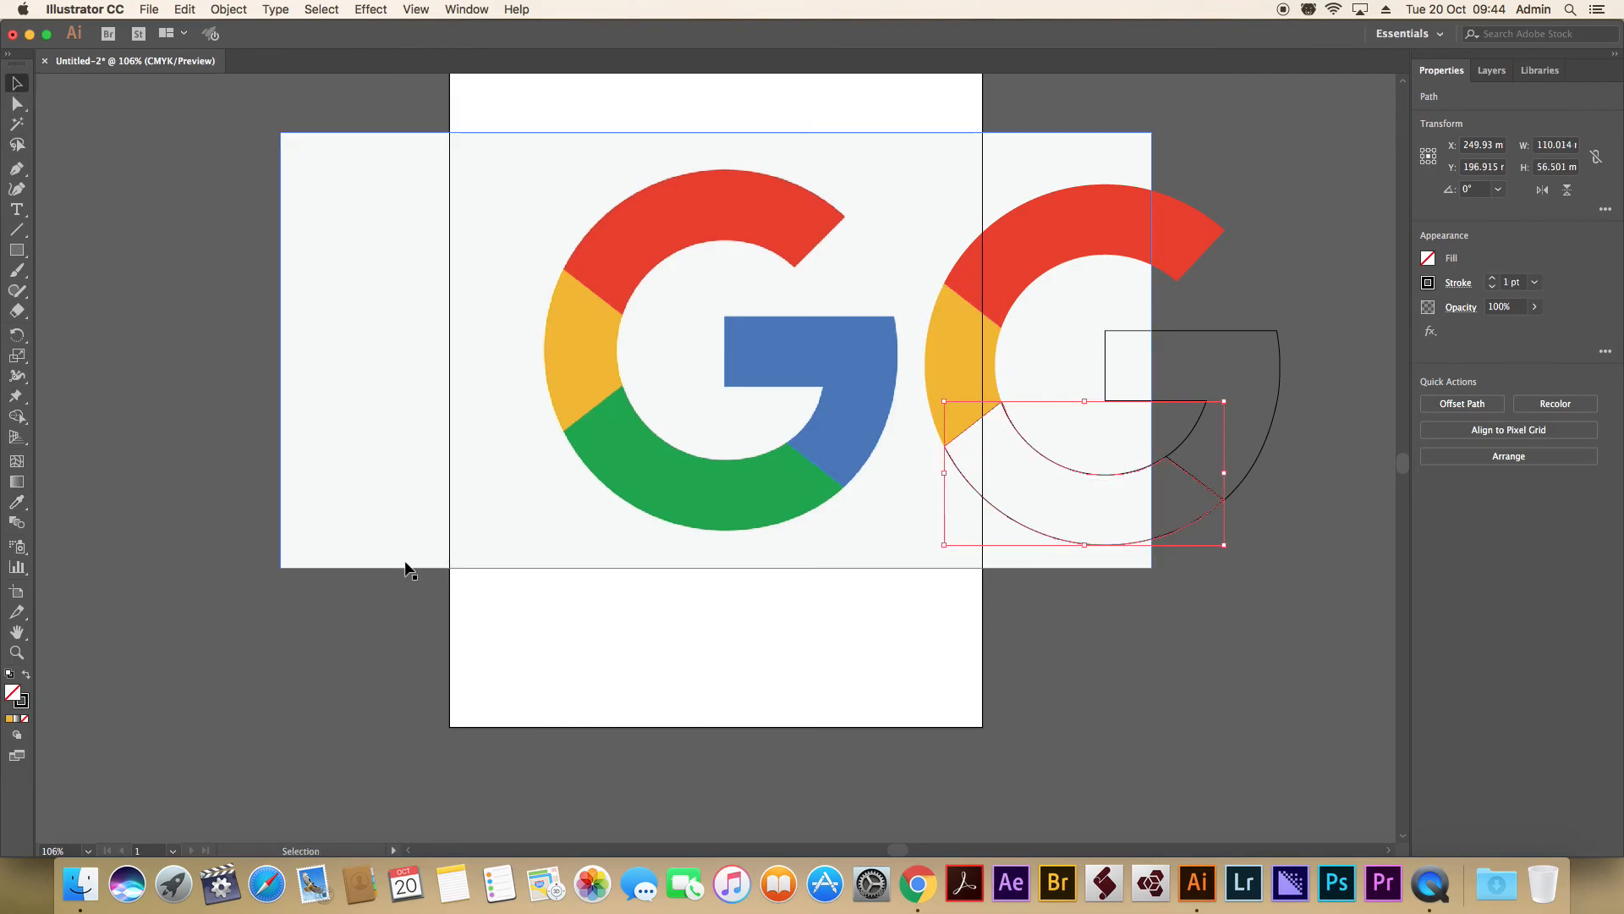
click(17, 502)
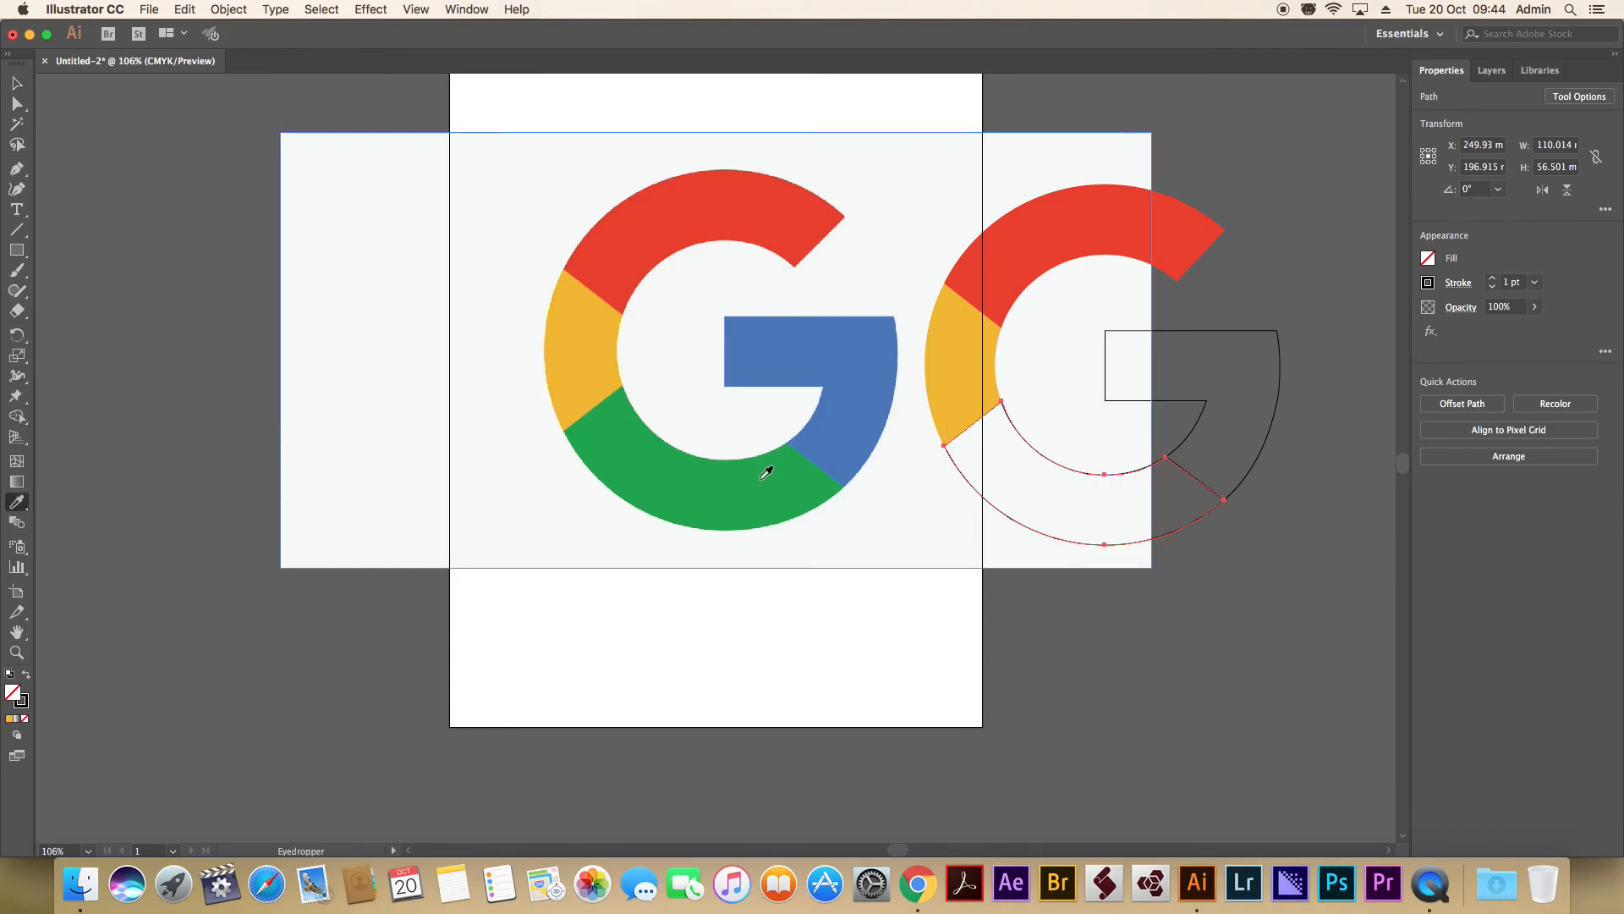
click(766, 473)
Apply the reference logo's blue to the bar and arc shape of the traced G with the Eyedropper.
click(17, 83)
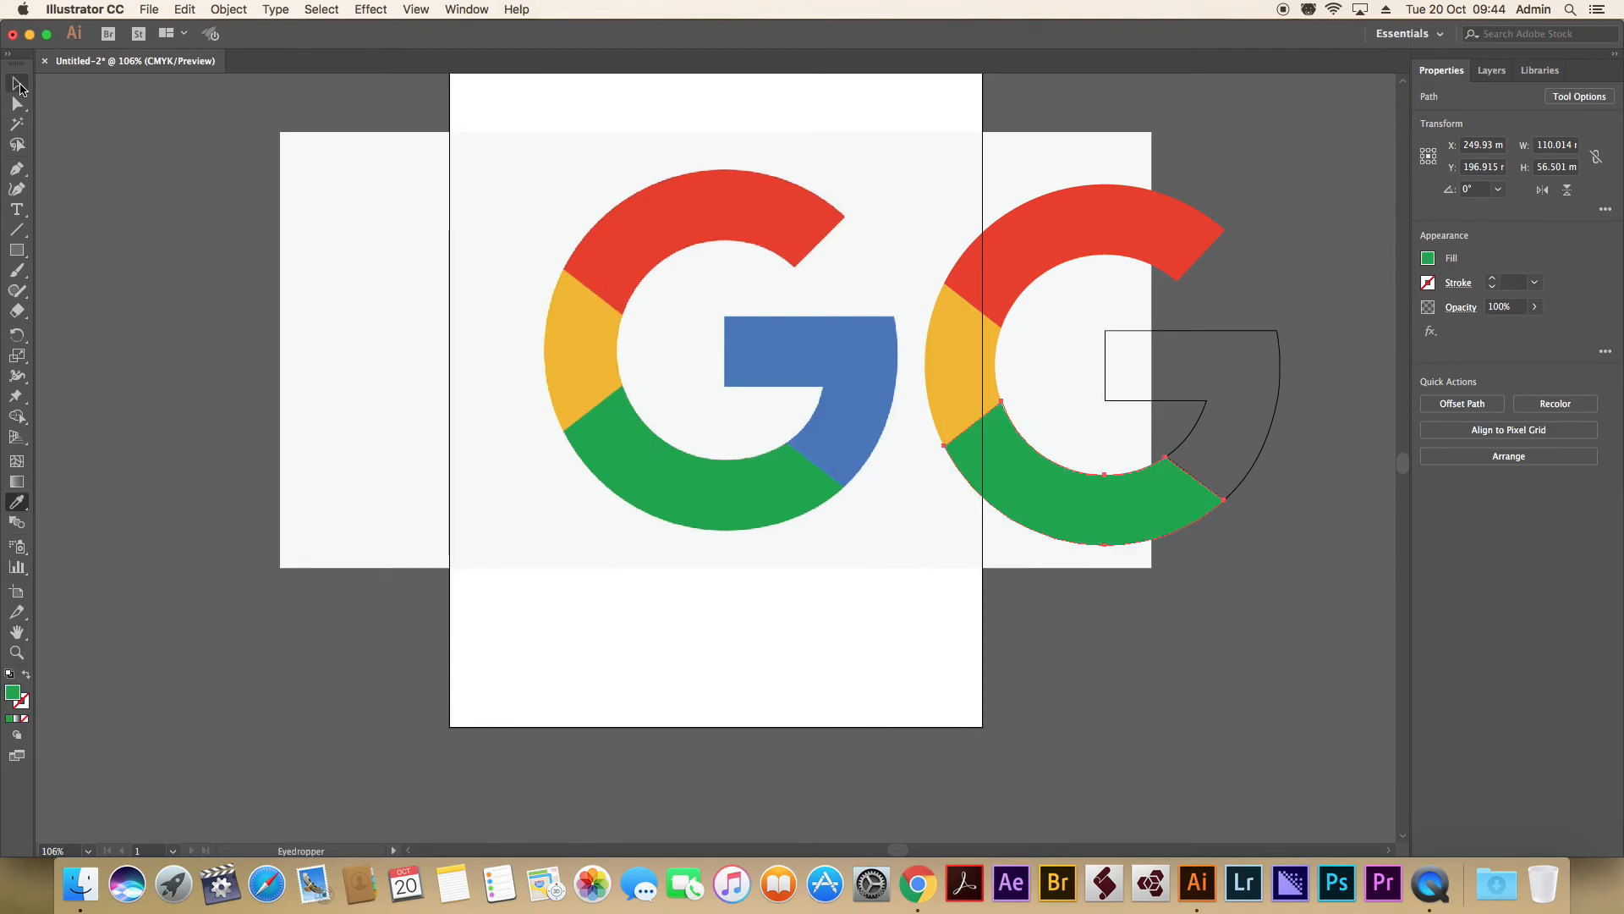
click(1250, 335)
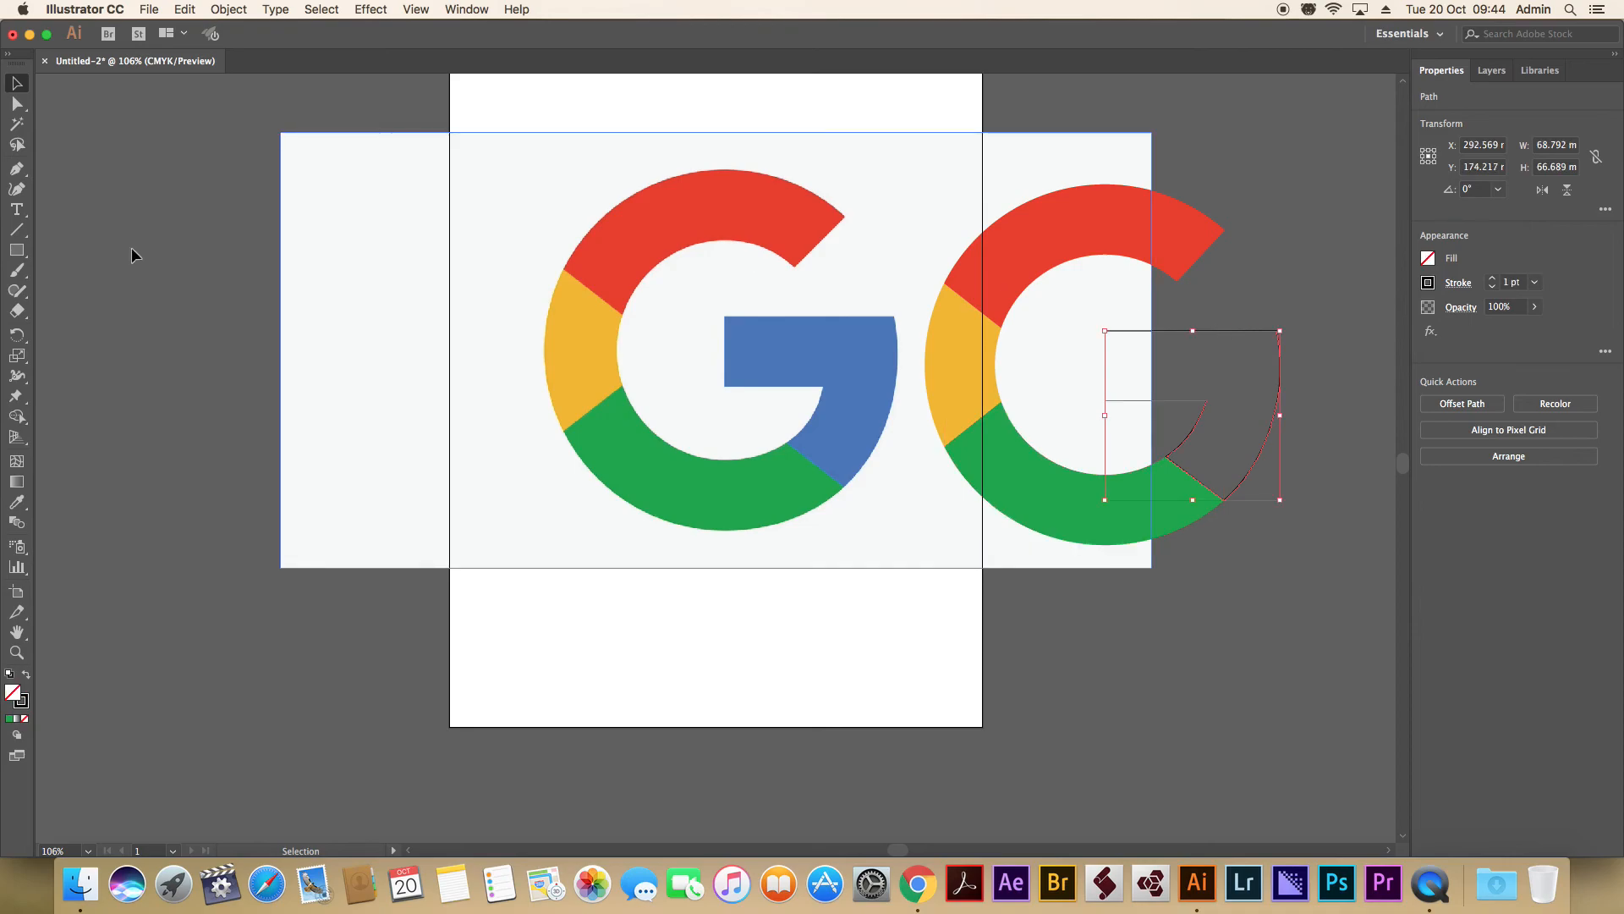
click(19, 504)
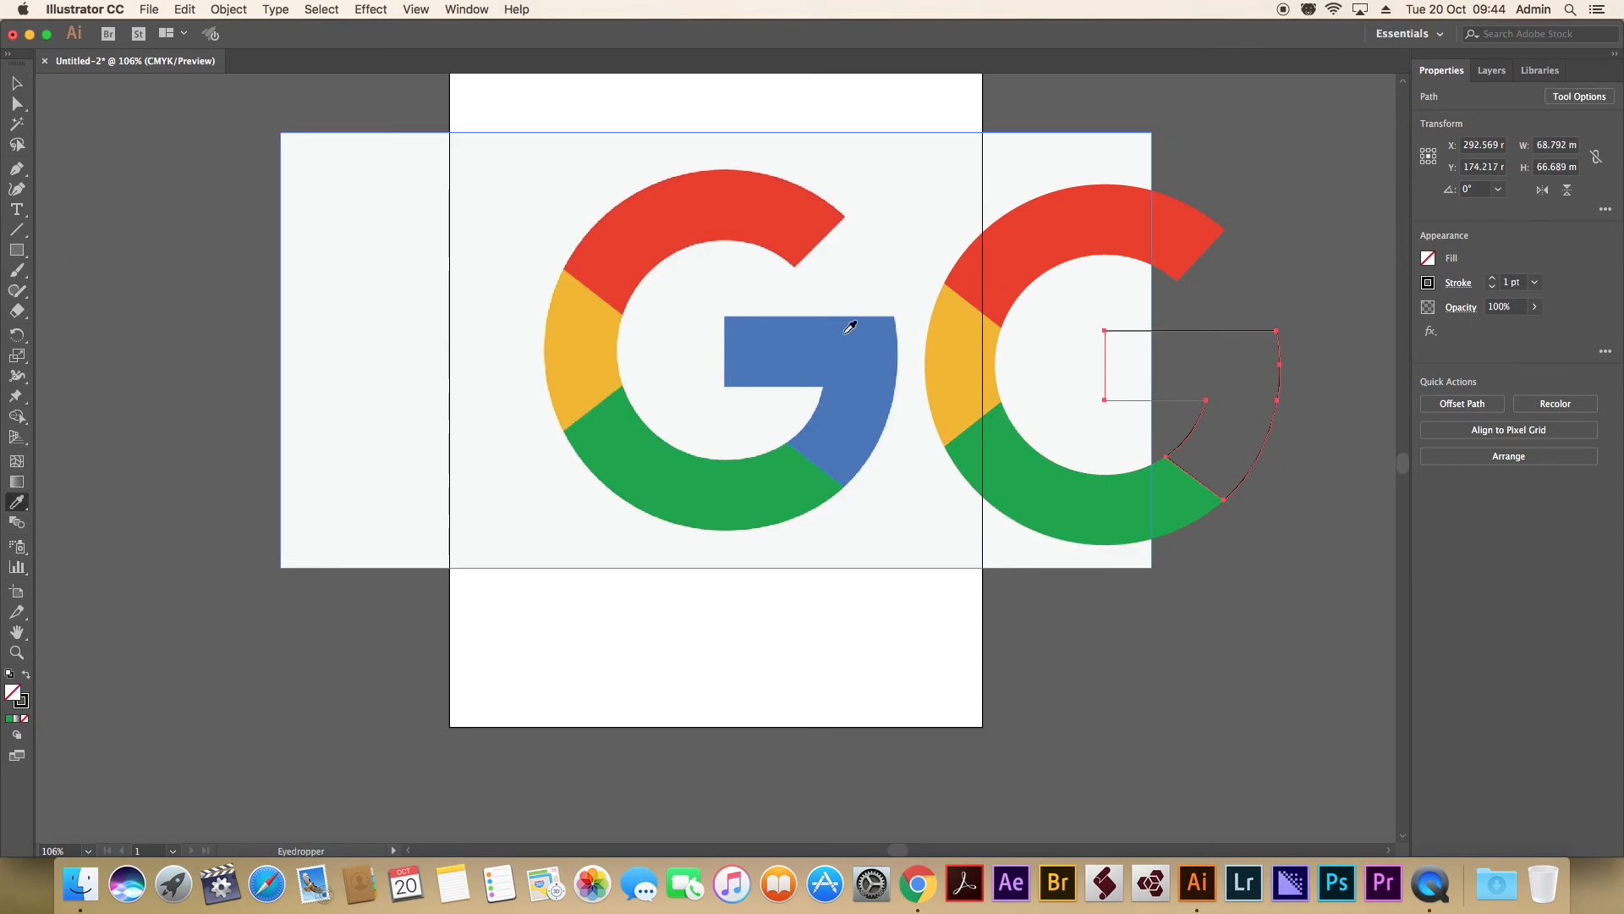
click(846, 328)
Select only the four colored shapes of the traced G, leaving out the reference image, and group them.
click(17, 83)
drag(1338, 199, 977, 562)
click(1269, 580)
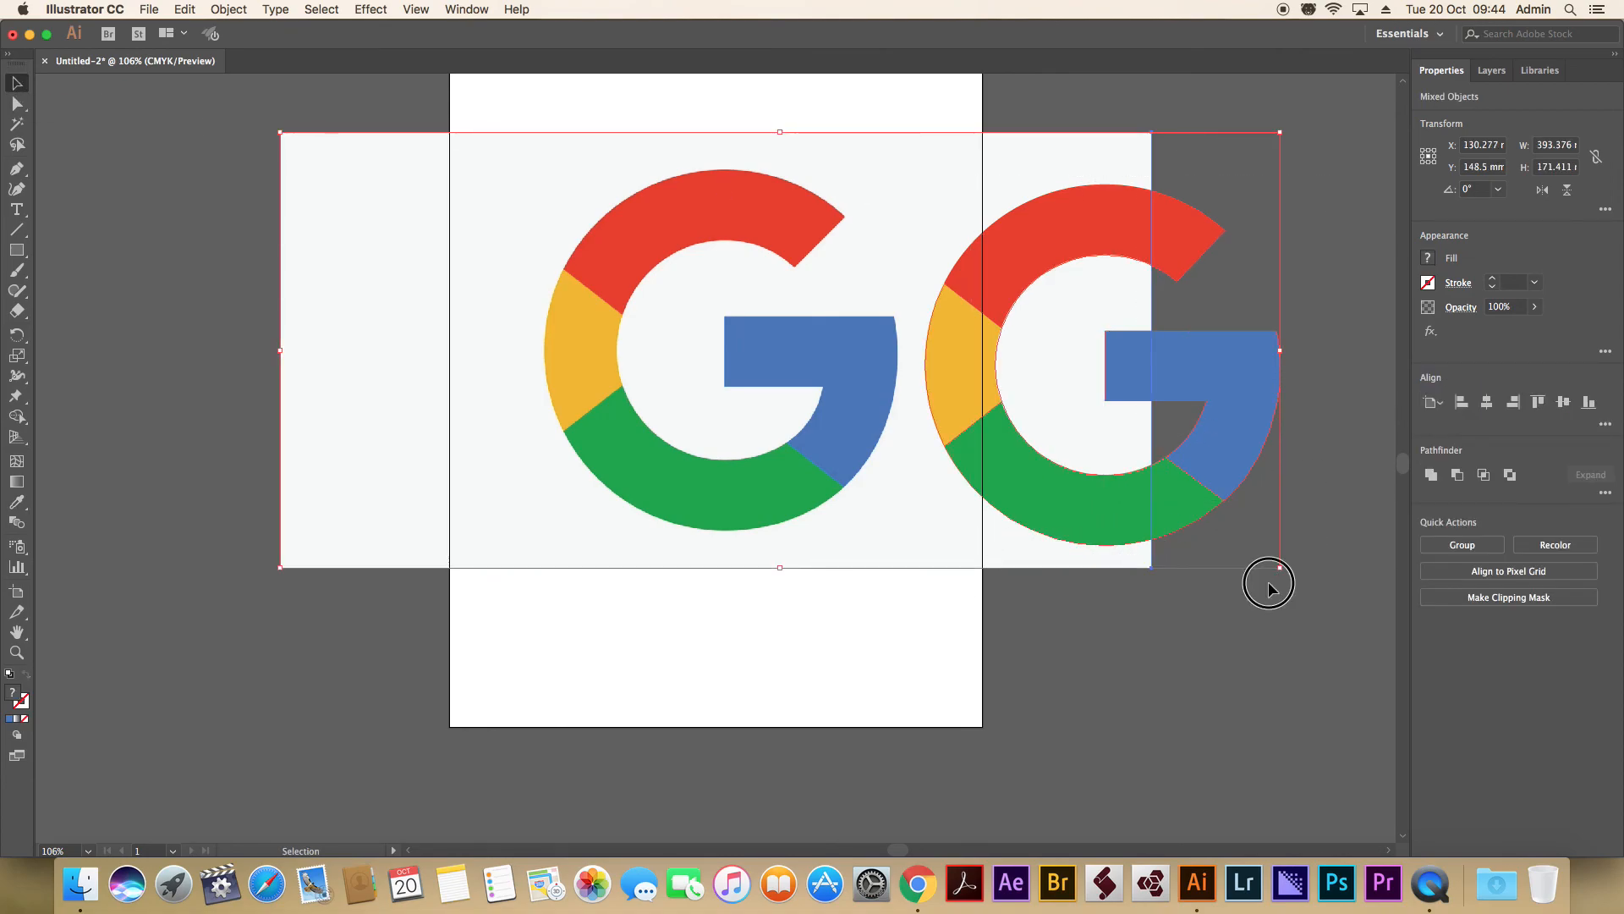
drag(1263, 222, 968, 562)
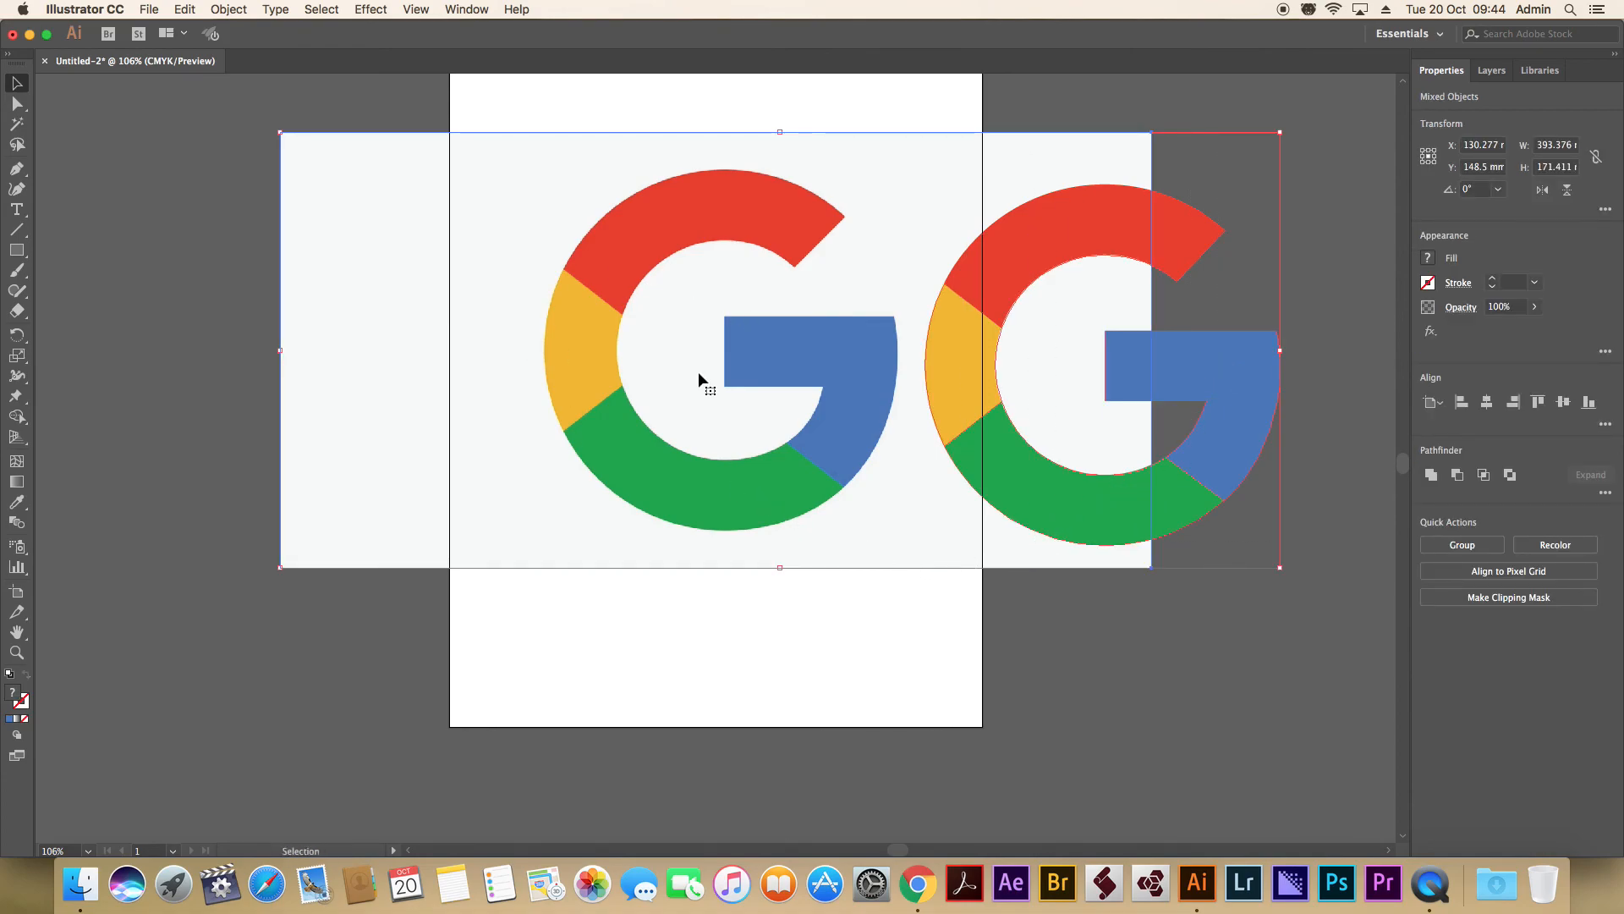
shift+click(342, 324)
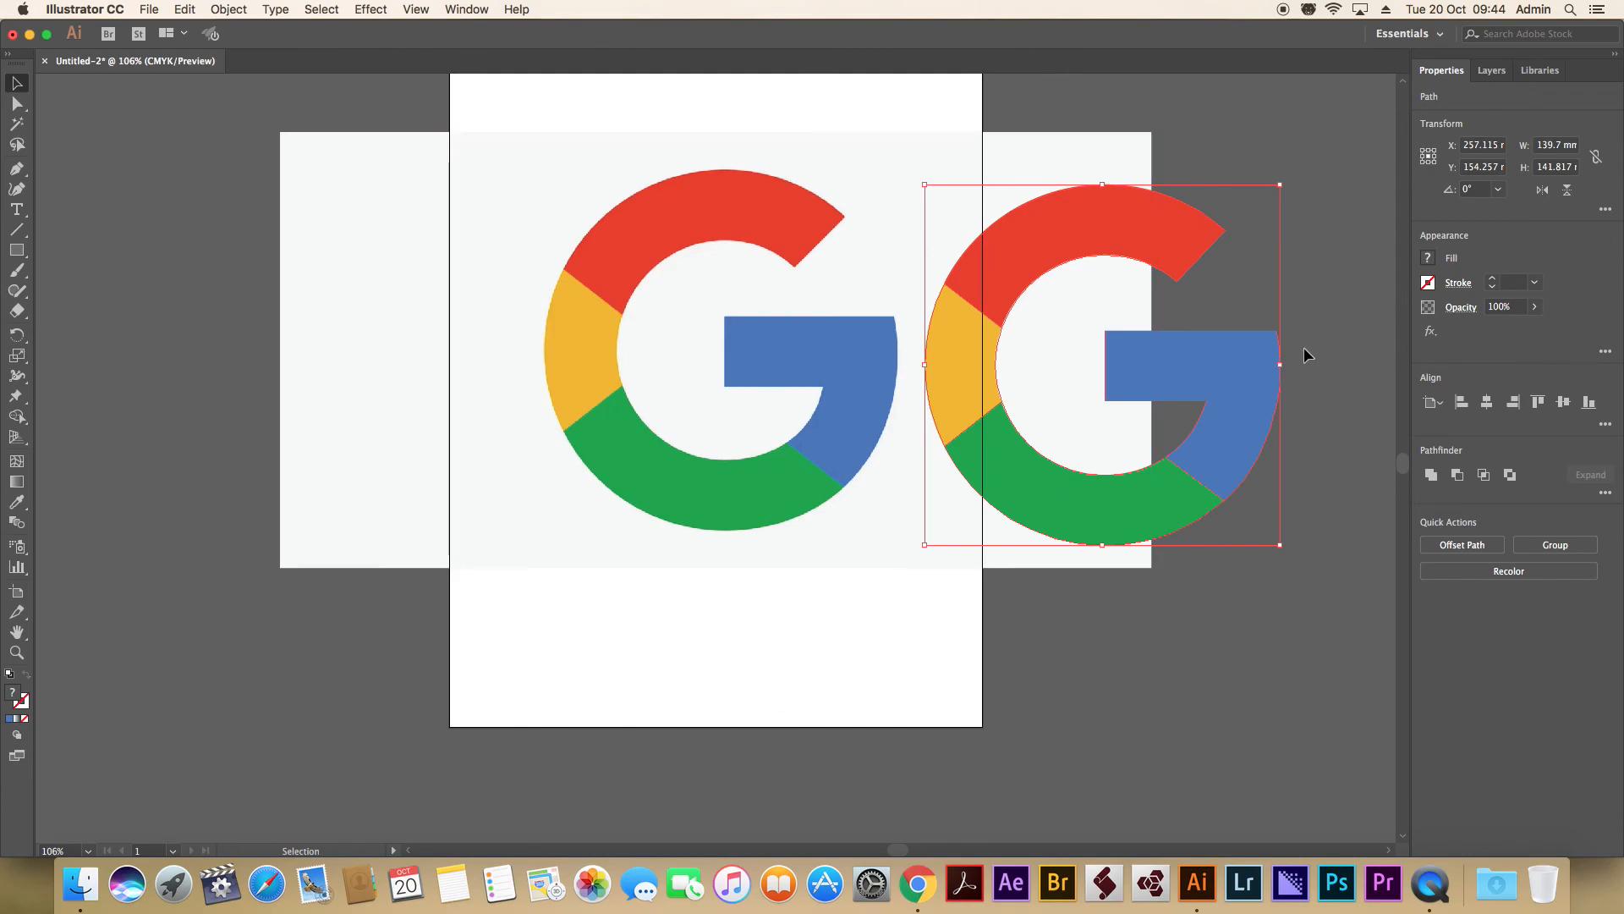
click(230, 10)
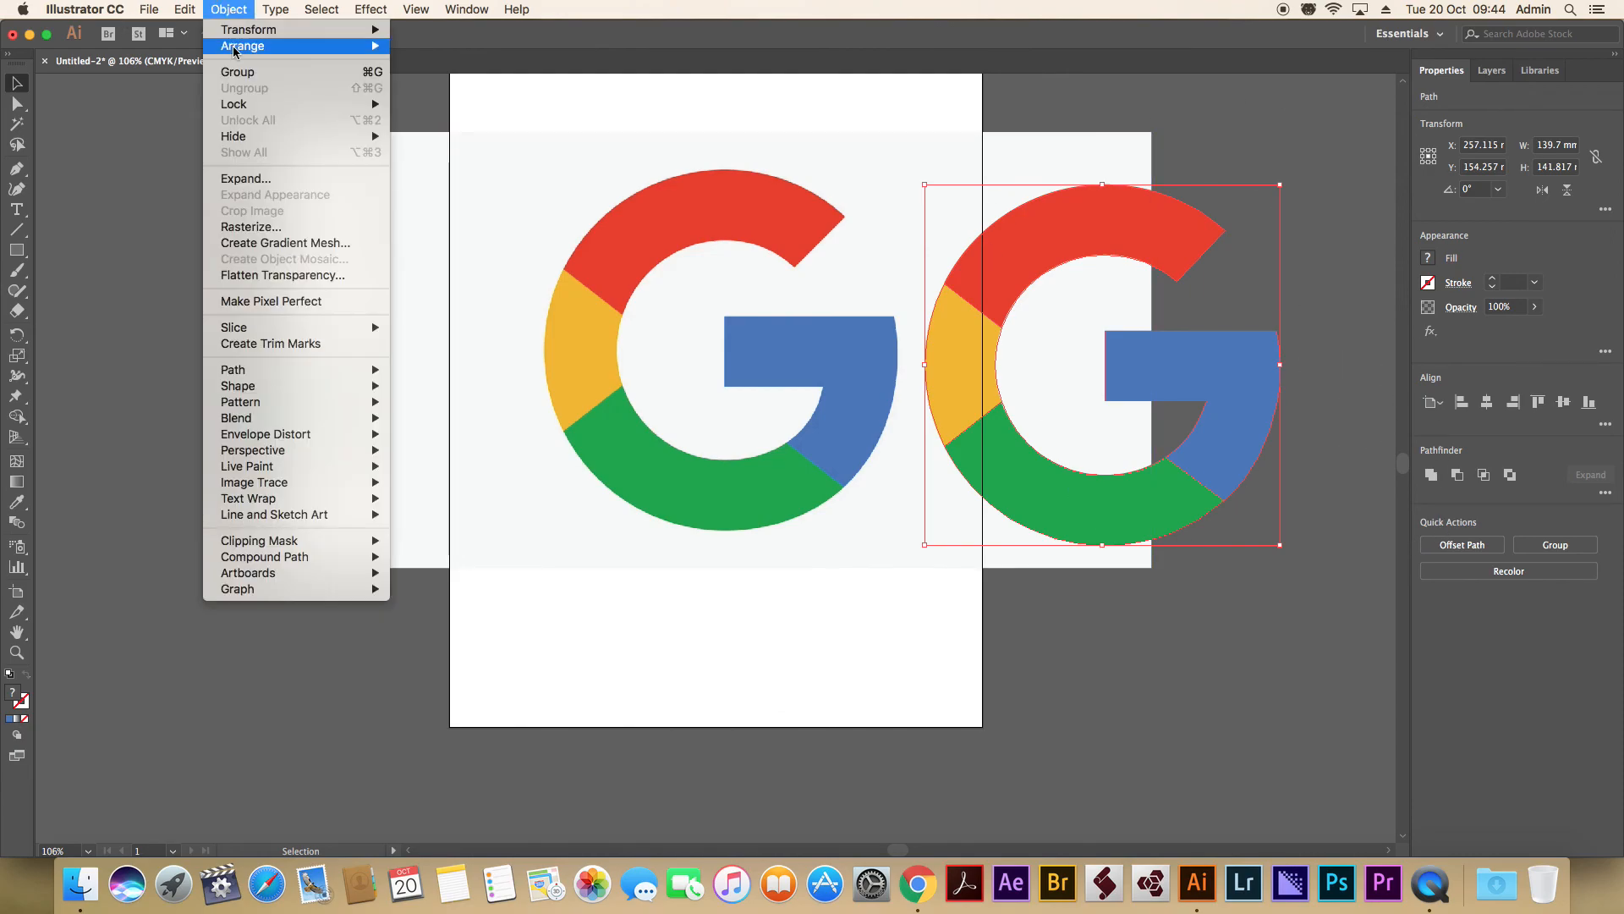
click(236, 73)
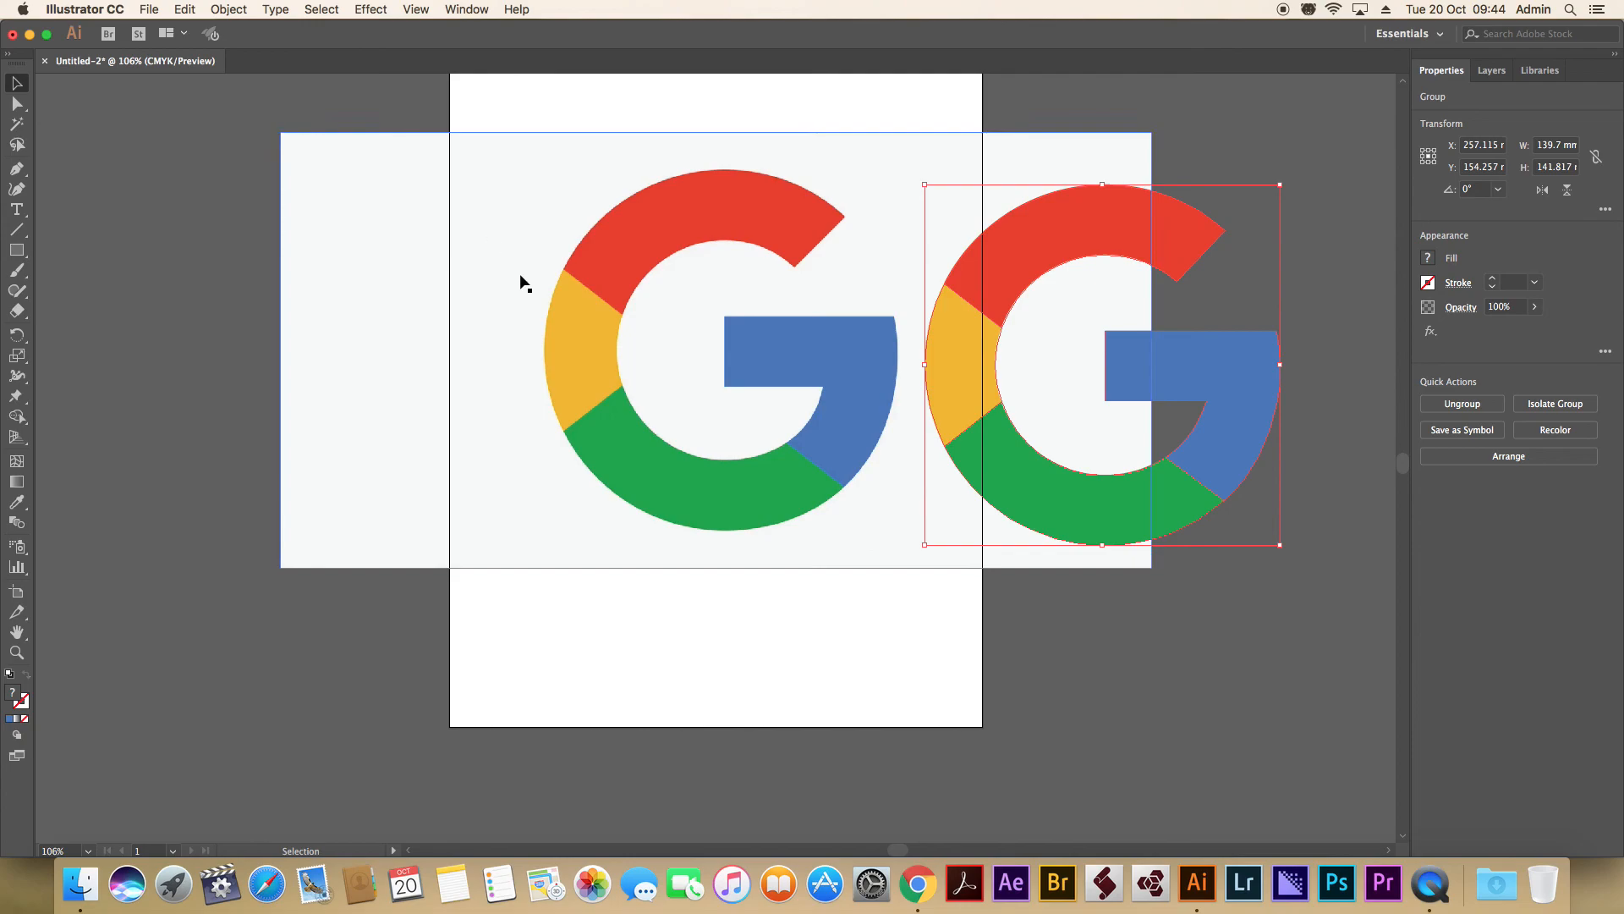
Scale the reference image down proportionally to about 101 mm wide.
drag(380, 213, 25, 219)
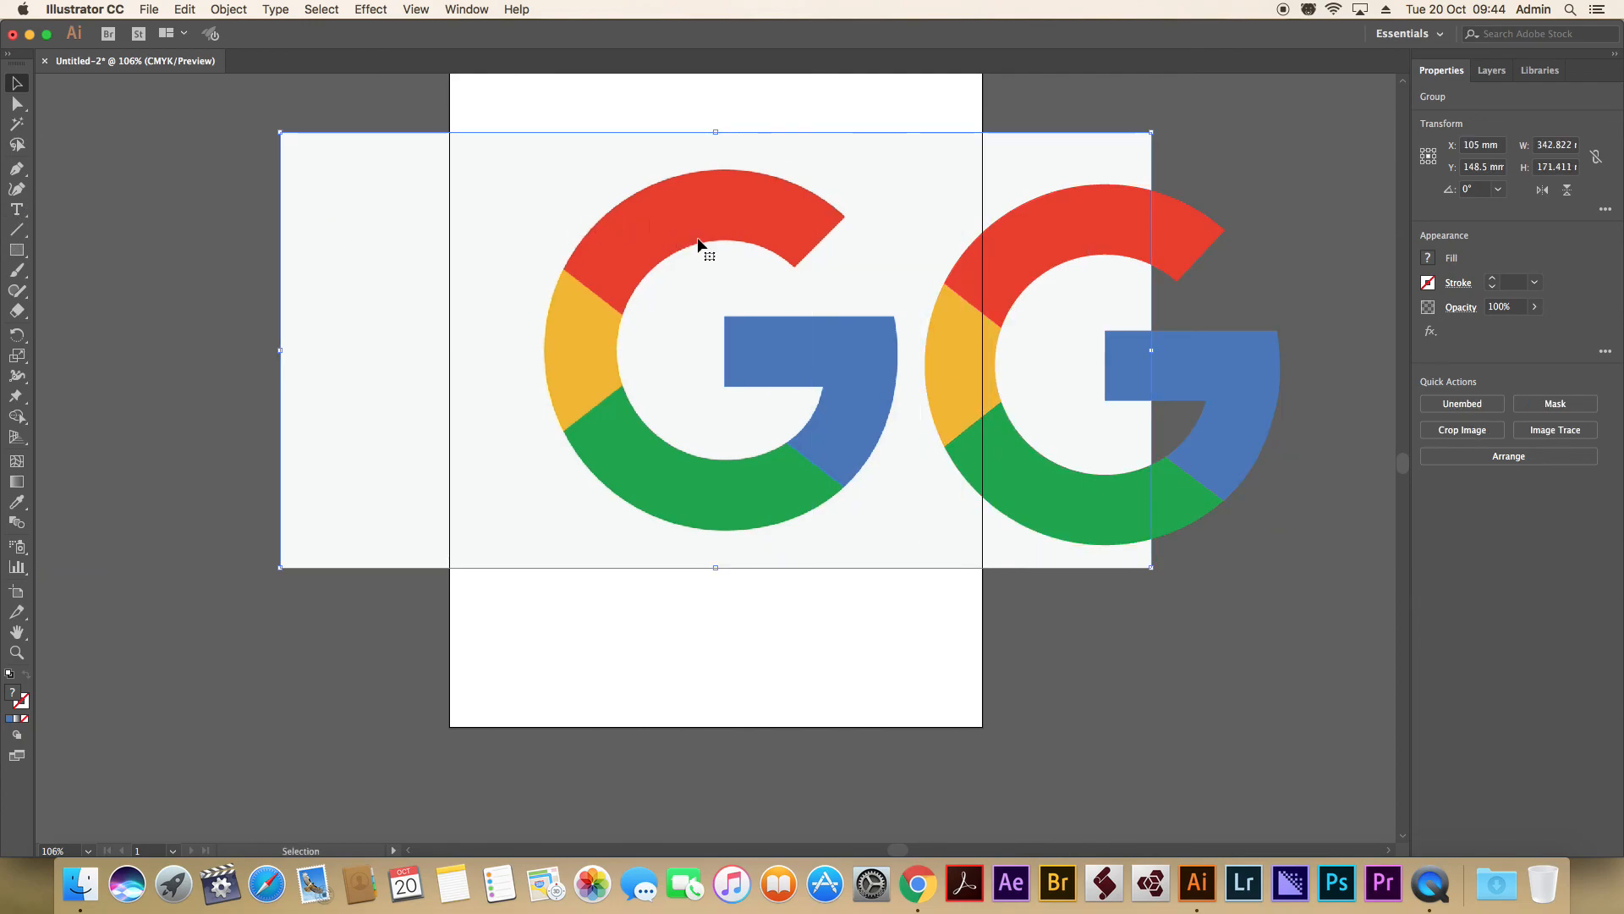
drag(1152, 132, 537, 440)
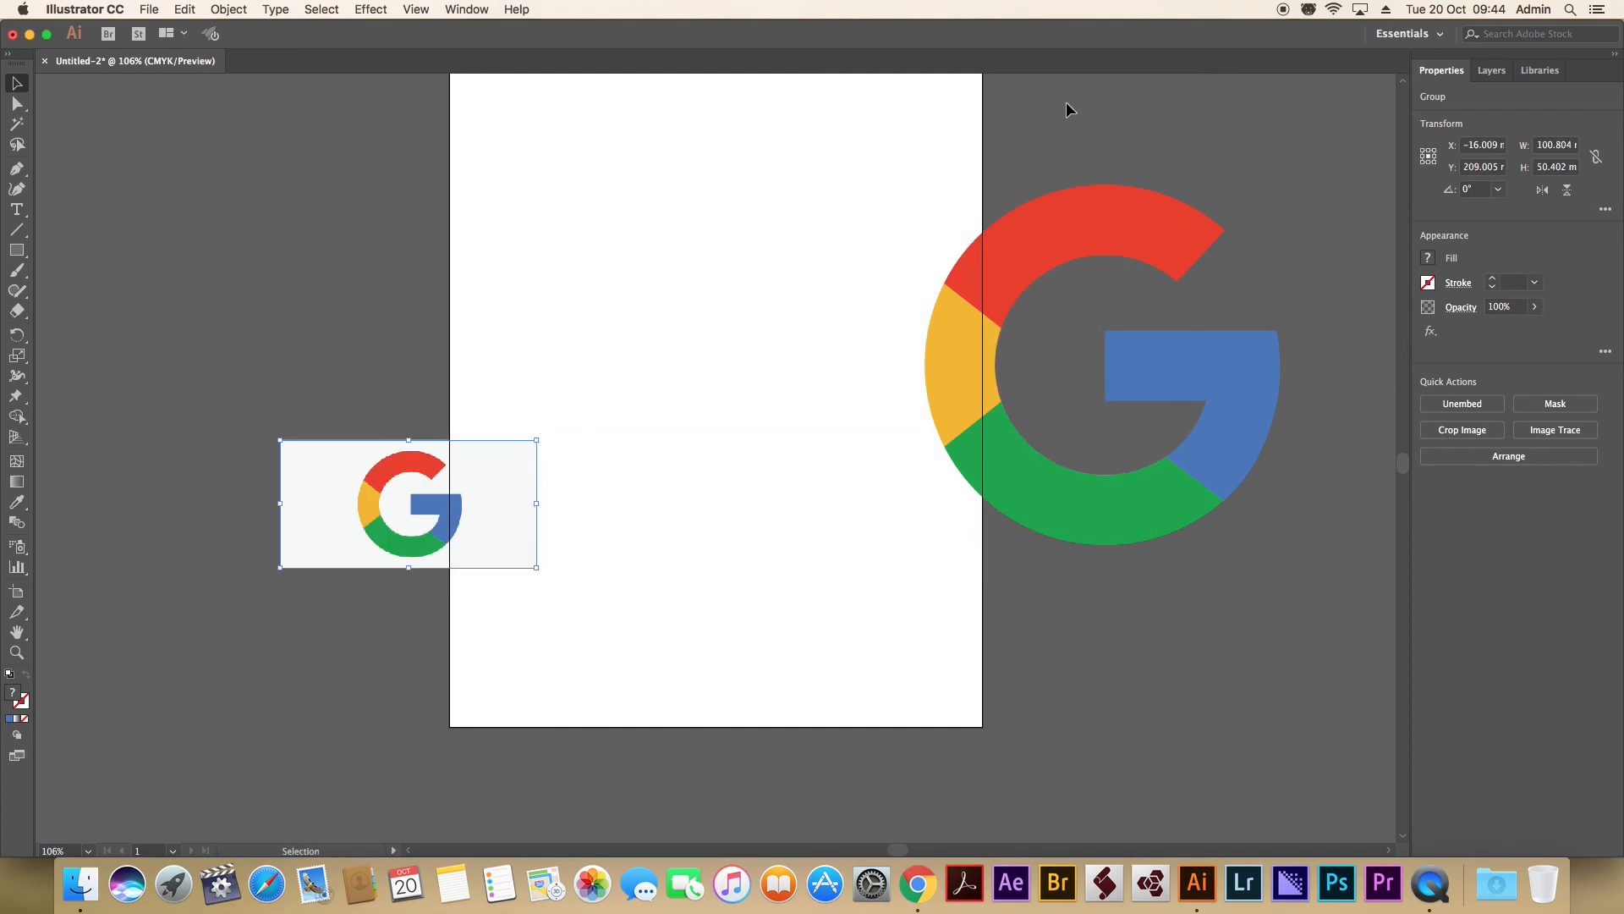
Move the grouped G logo onto the upper half of the artboard, roughly centered horizontally, and deselect it.
drag(916, 179, 1307, 626)
drag(1197, 378, 810, 337)
click(1119, 330)
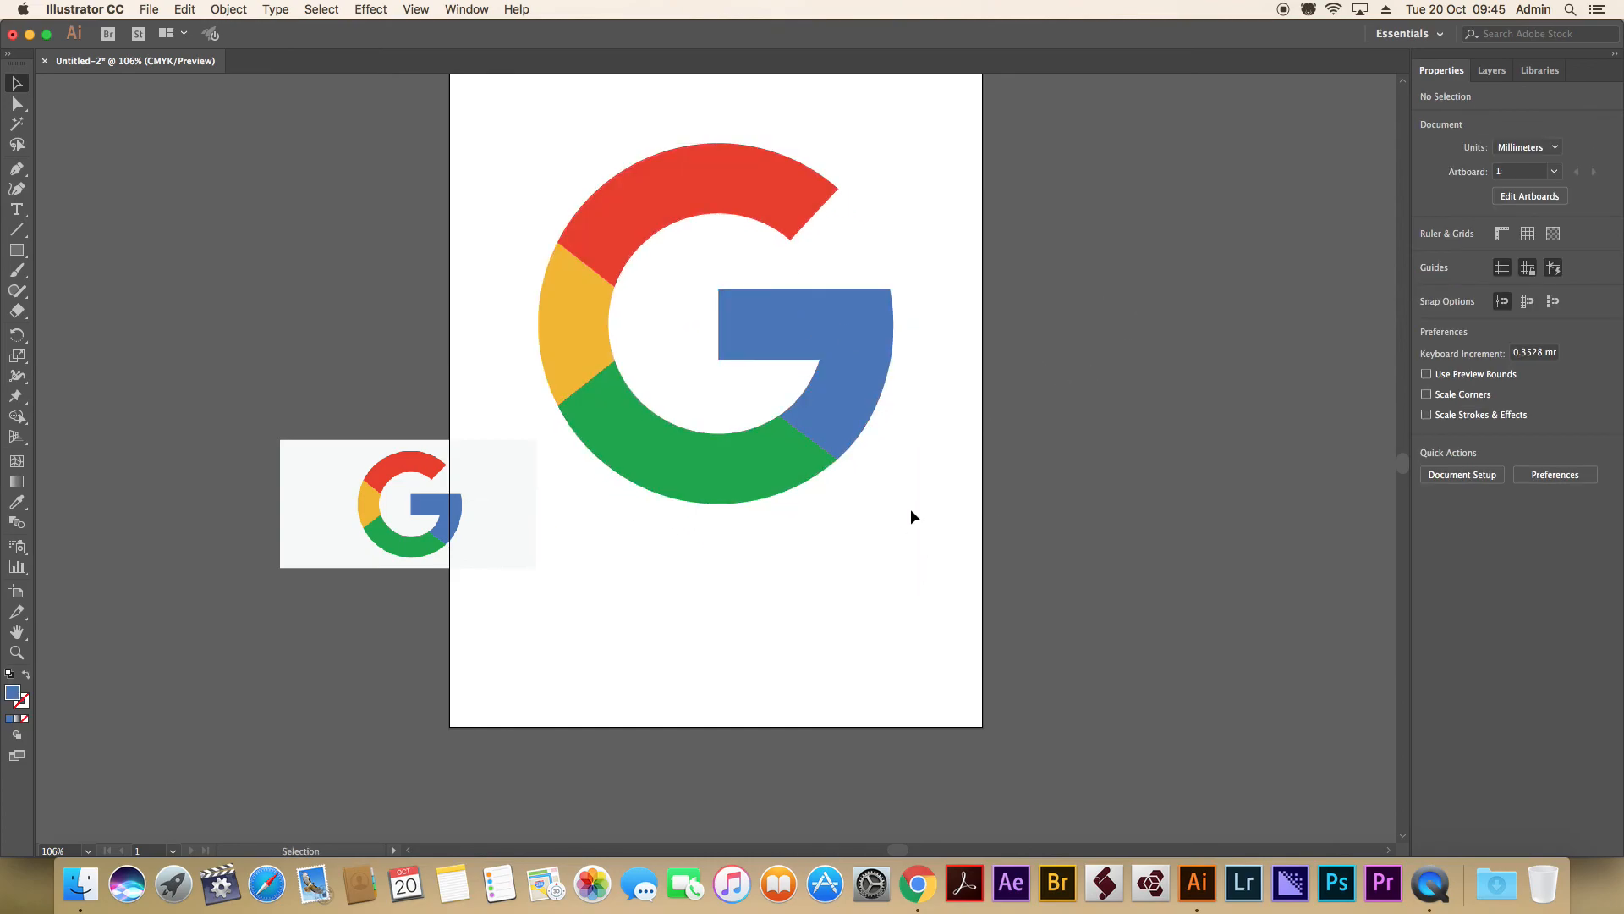